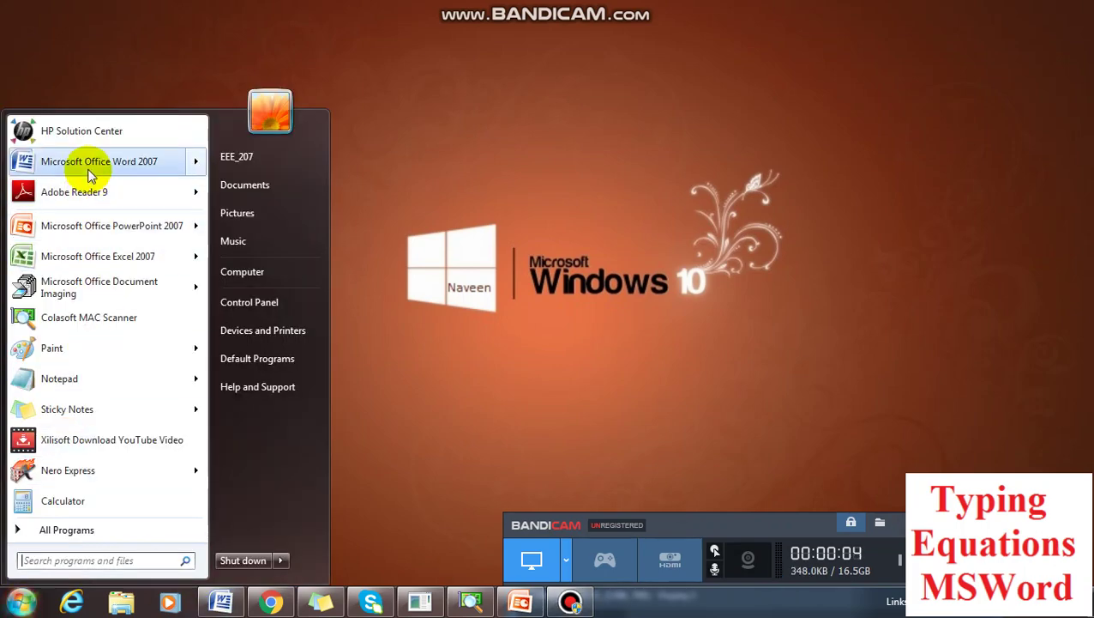
# Launch Word 2007 and insert a new Microsoft Equation 3.0 object into a blank document.
pyautogui.click(91, 171)
pyautogui.click(1032, 58)
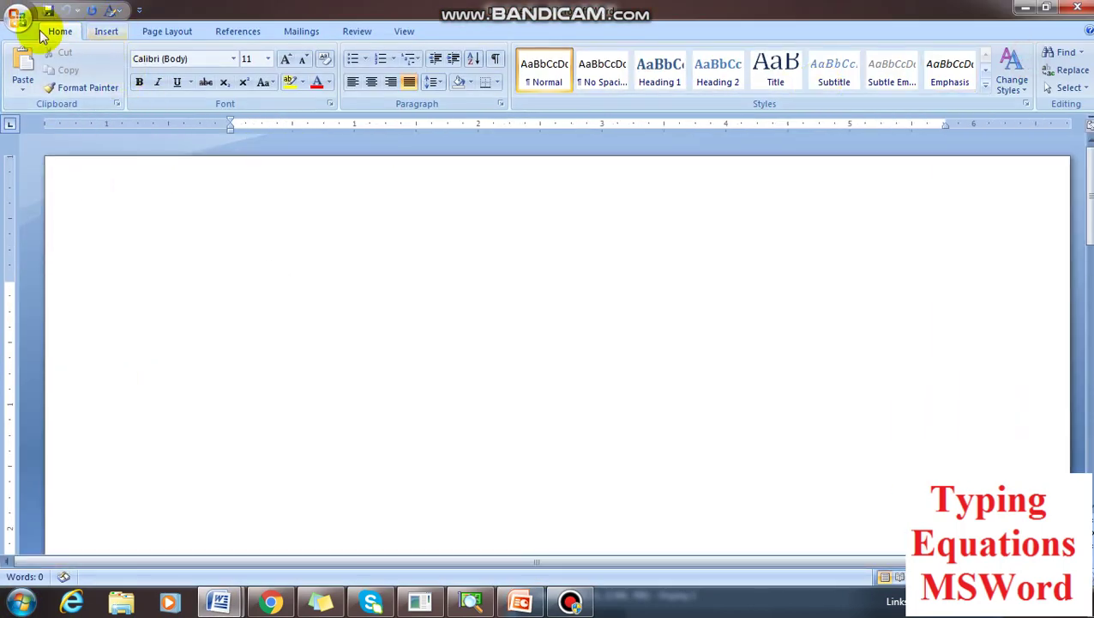
pyautogui.click(106, 31)
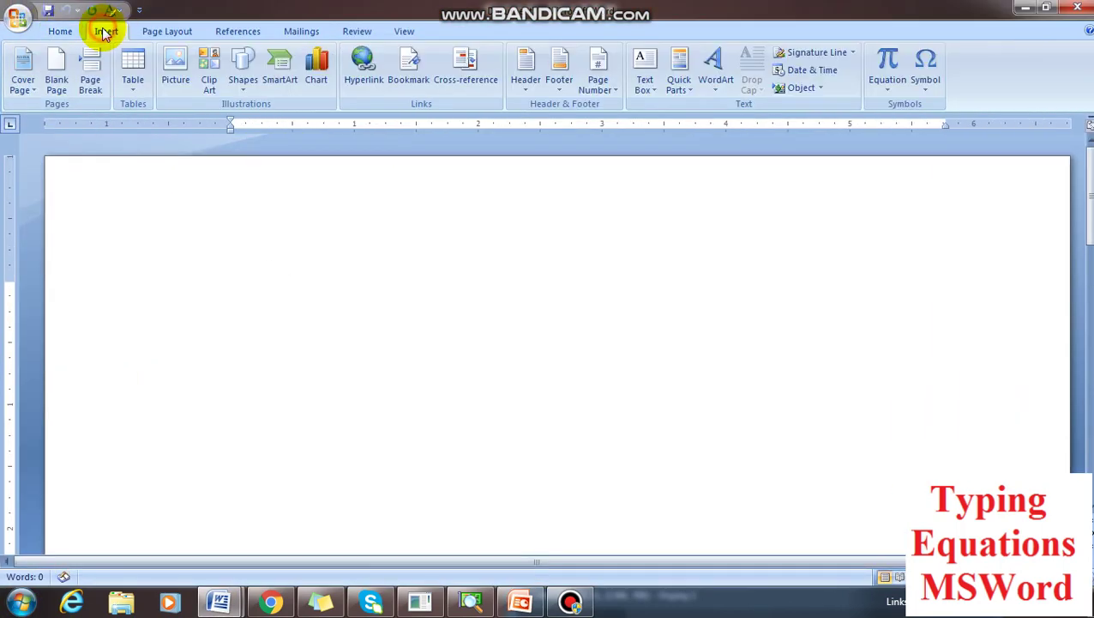
pyautogui.click(821, 88)
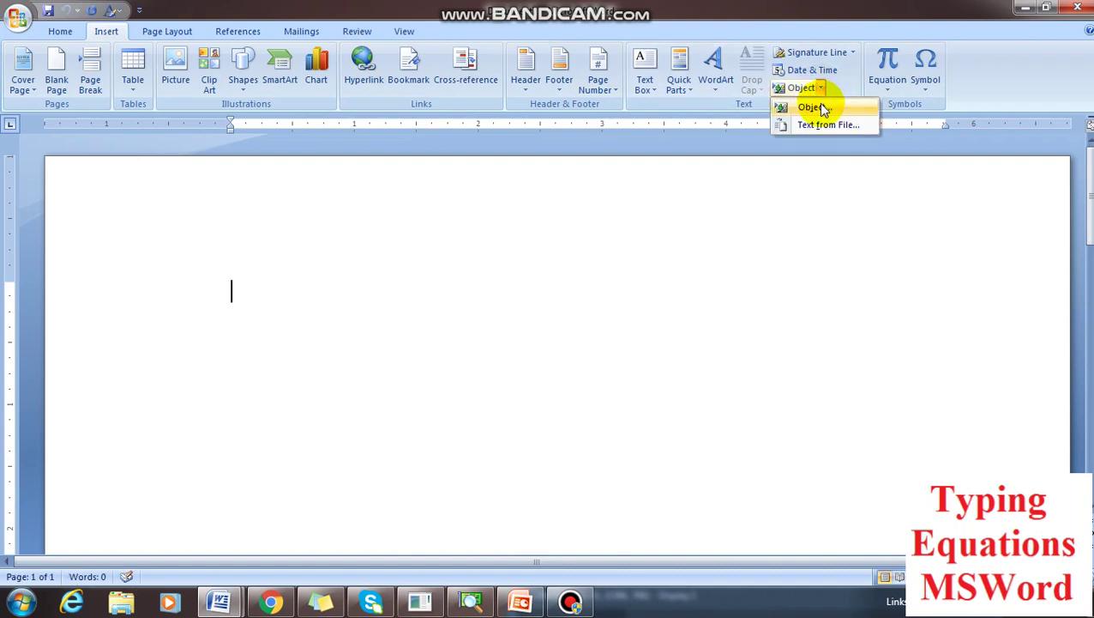
pyautogui.click(819, 106)
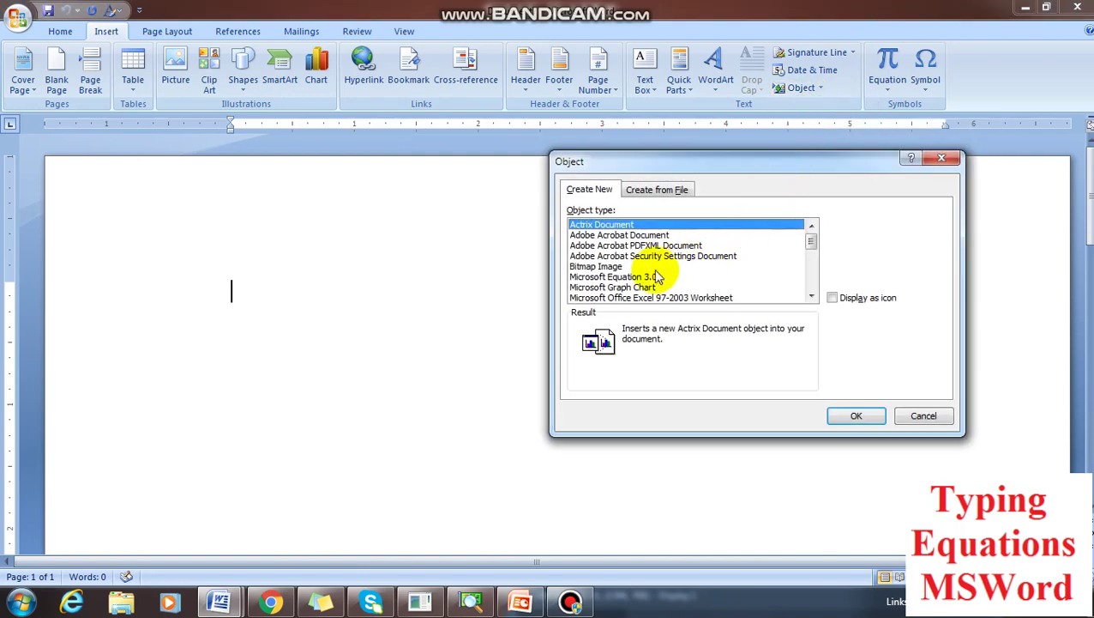
pyautogui.click(649, 278)
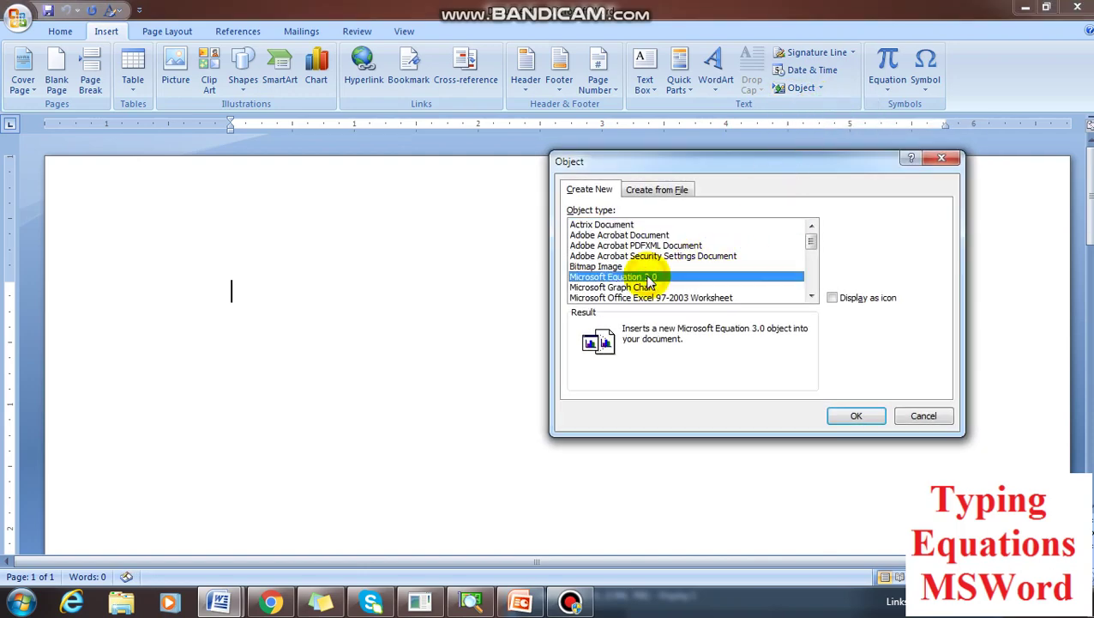
pyautogui.click(845, 416)
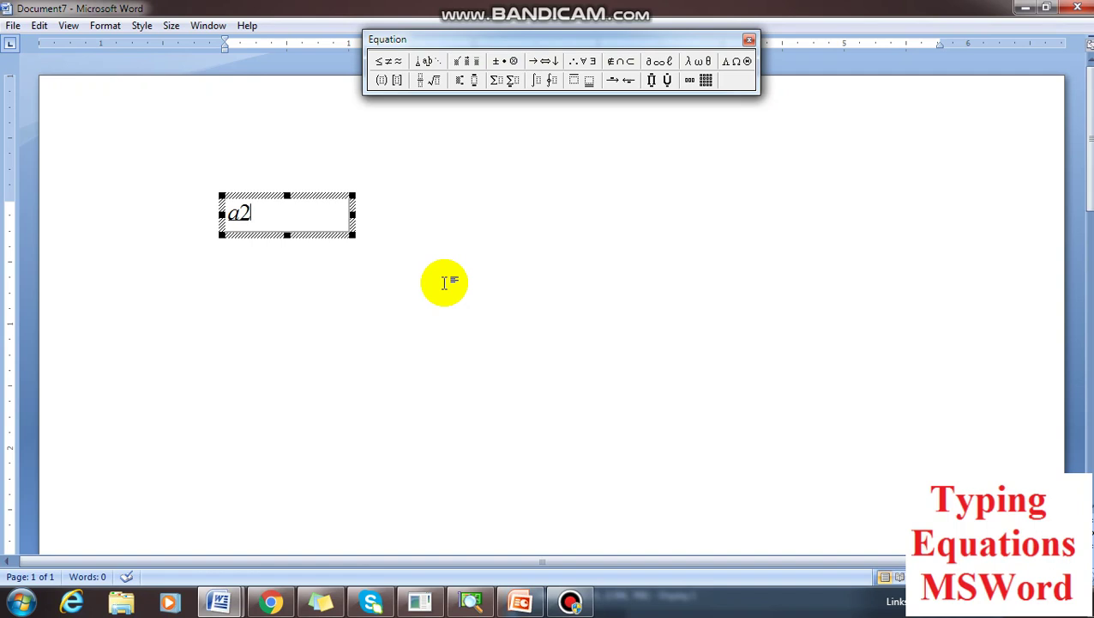
# Enter a2 + b2 + in Equation Editor, superscript both 2s, and return to the document.
pyautogui.write('a2 + b2 + 2ab')
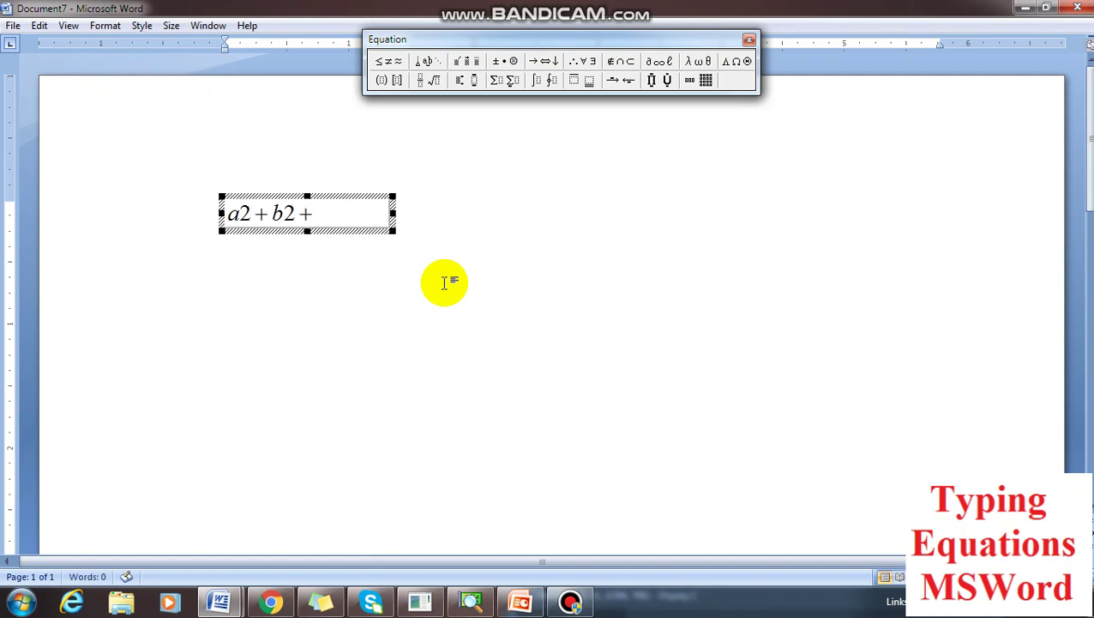
pyautogui.doubleClick(246, 215)
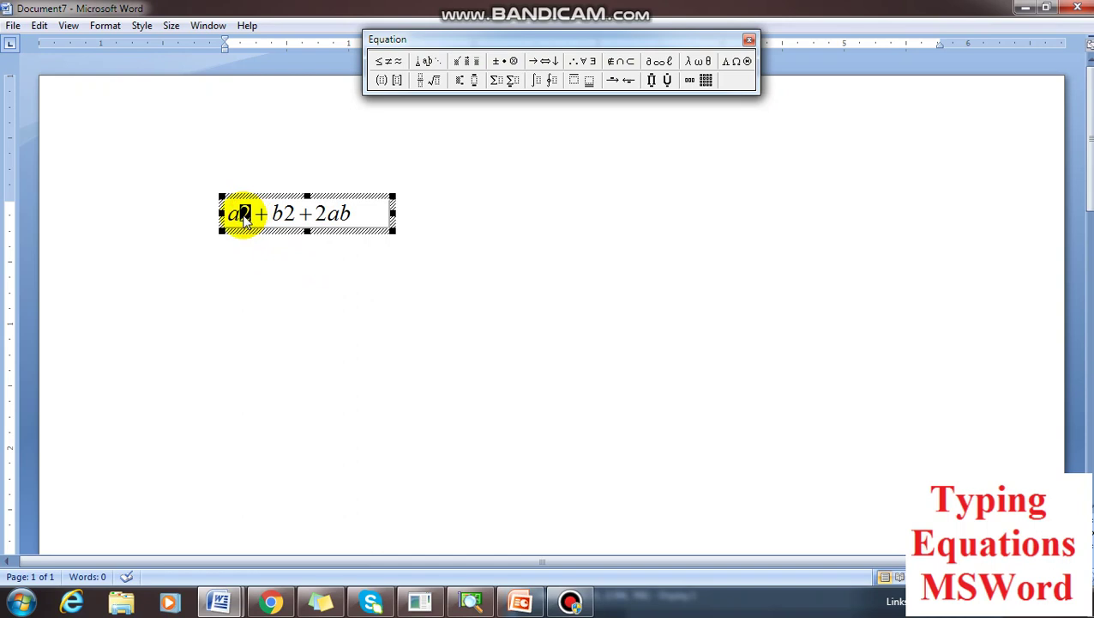
pyautogui.click(468, 80)
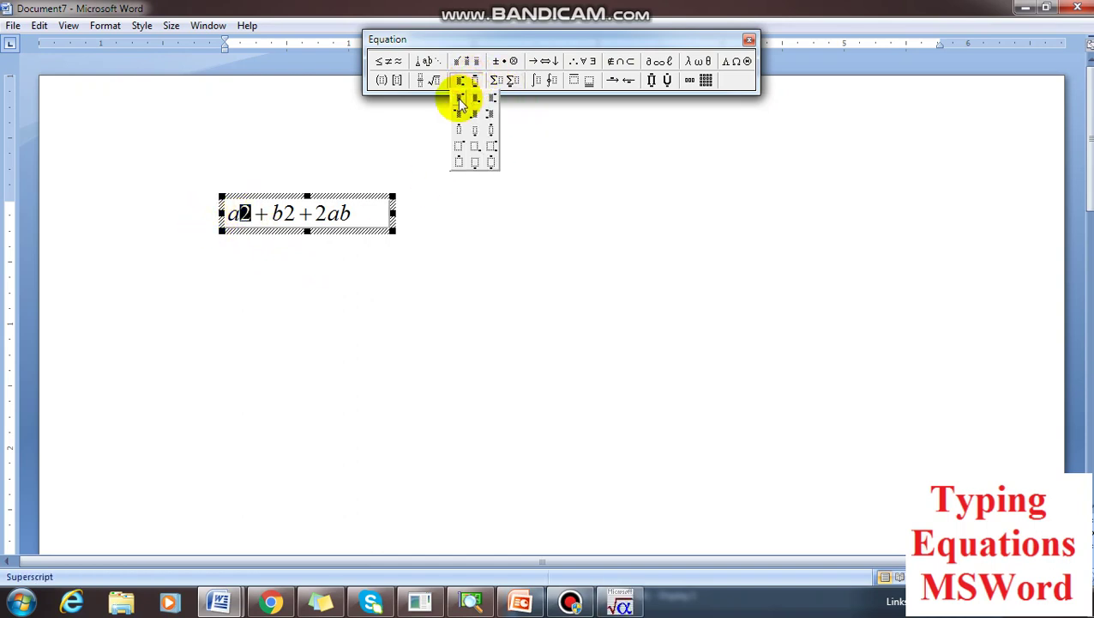
pyautogui.click(462, 101)
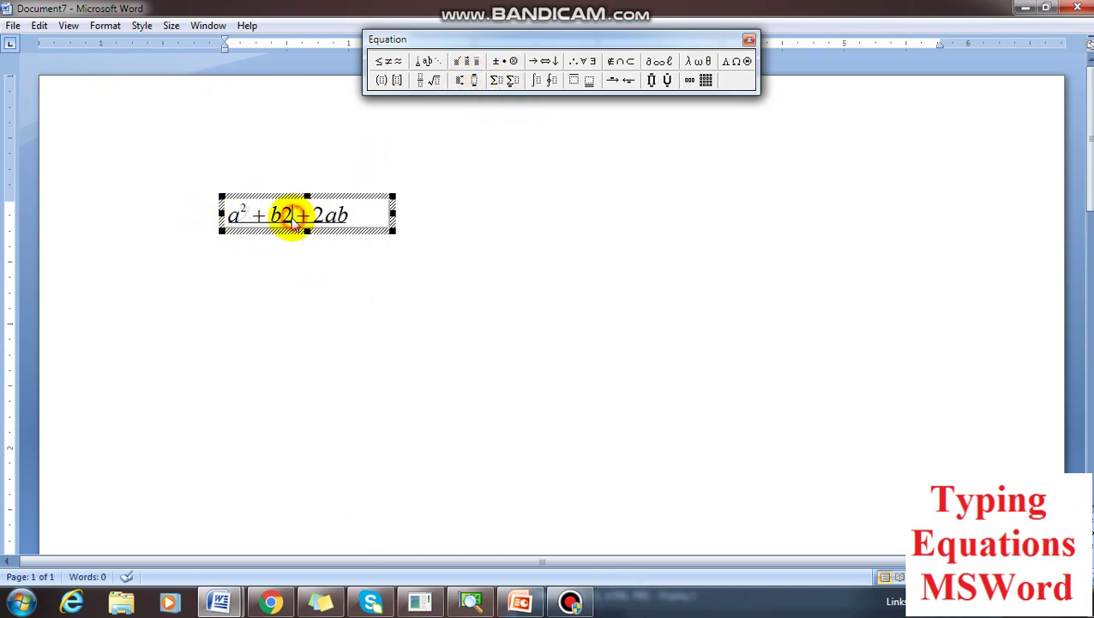
pyautogui.click(467, 80)
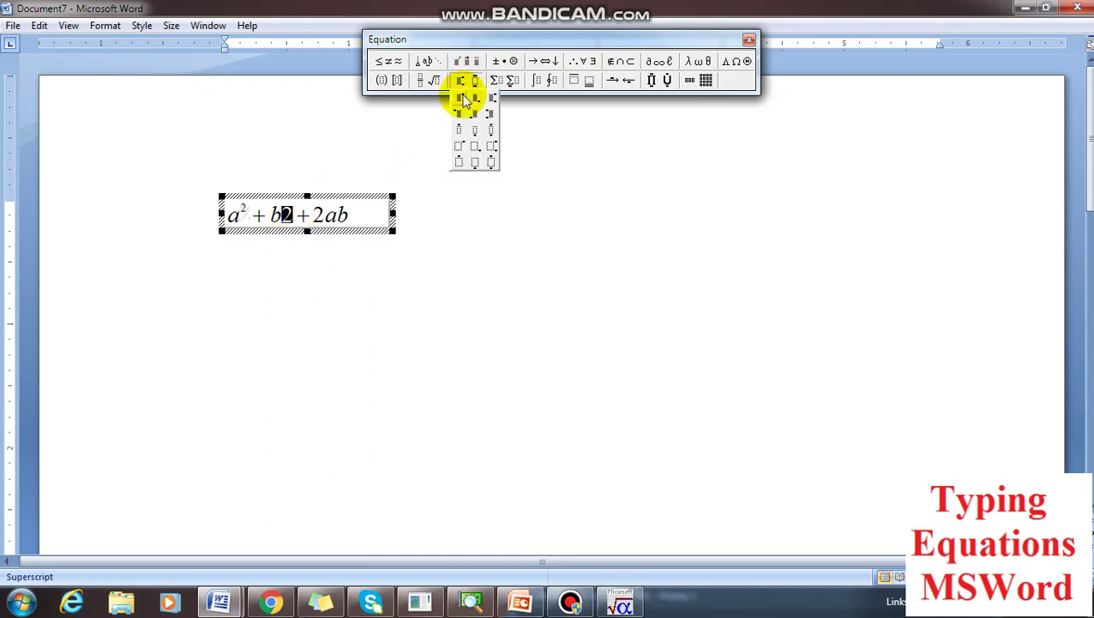
pyautogui.click(461, 101)
pyautogui.click(415, 224)
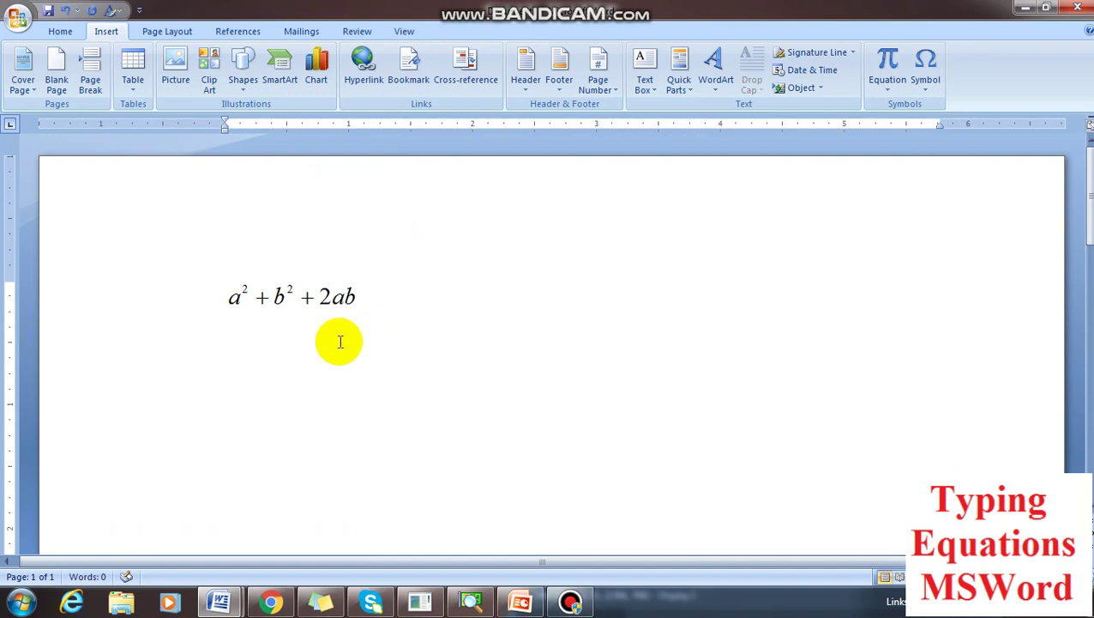
# Paste a copy of the equation on the next line and delete + 2ab from the copy.
pyautogui.click(313, 295)
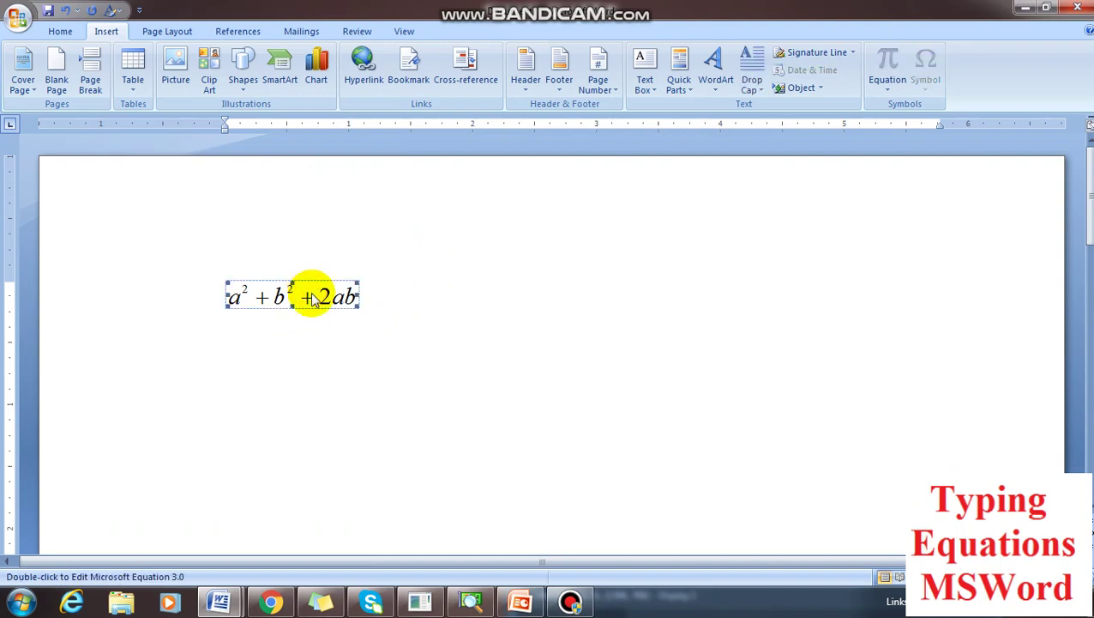
pyautogui.click(271, 348)
pyautogui.hotkey('ctrl', 'v')
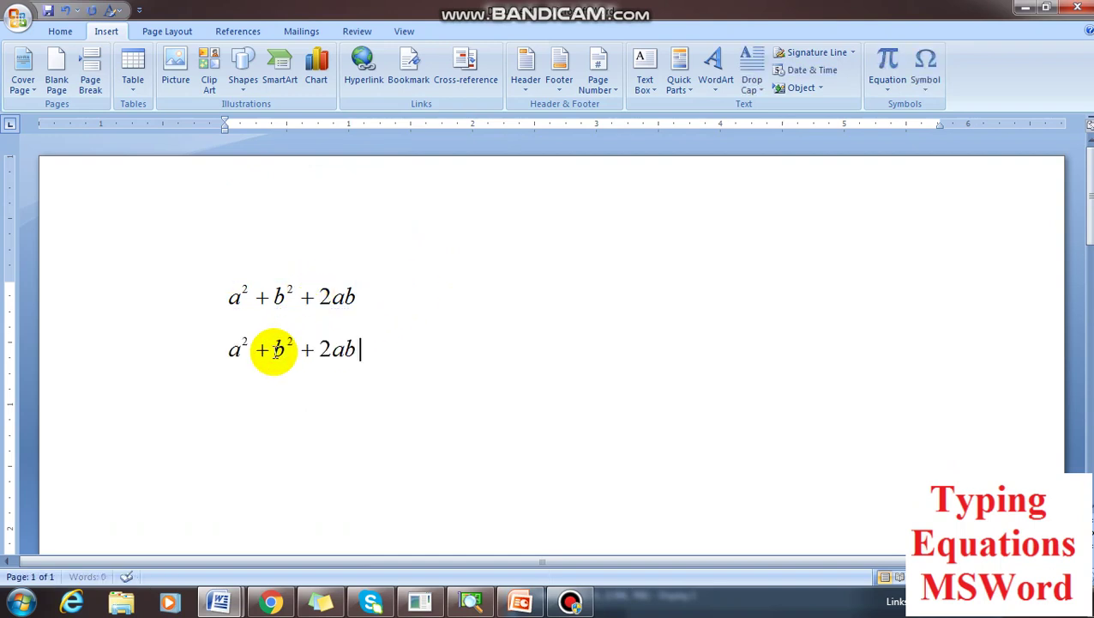
pyautogui.doubleClick(322, 347)
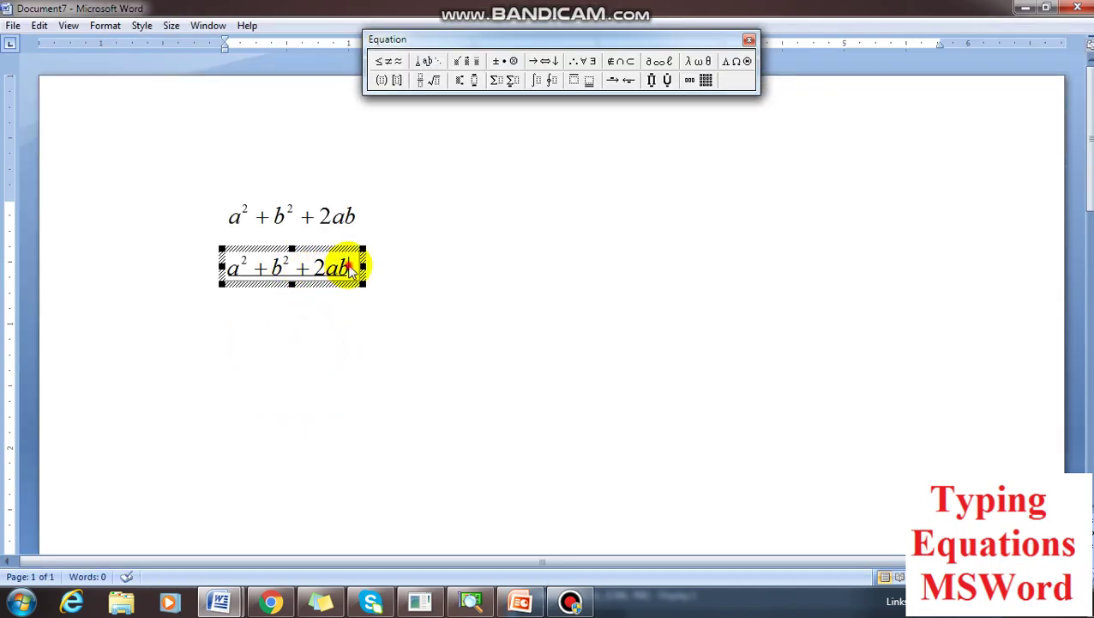
pyautogui.moveTo(350, 270); pyautogui.dragTo(309, 273)
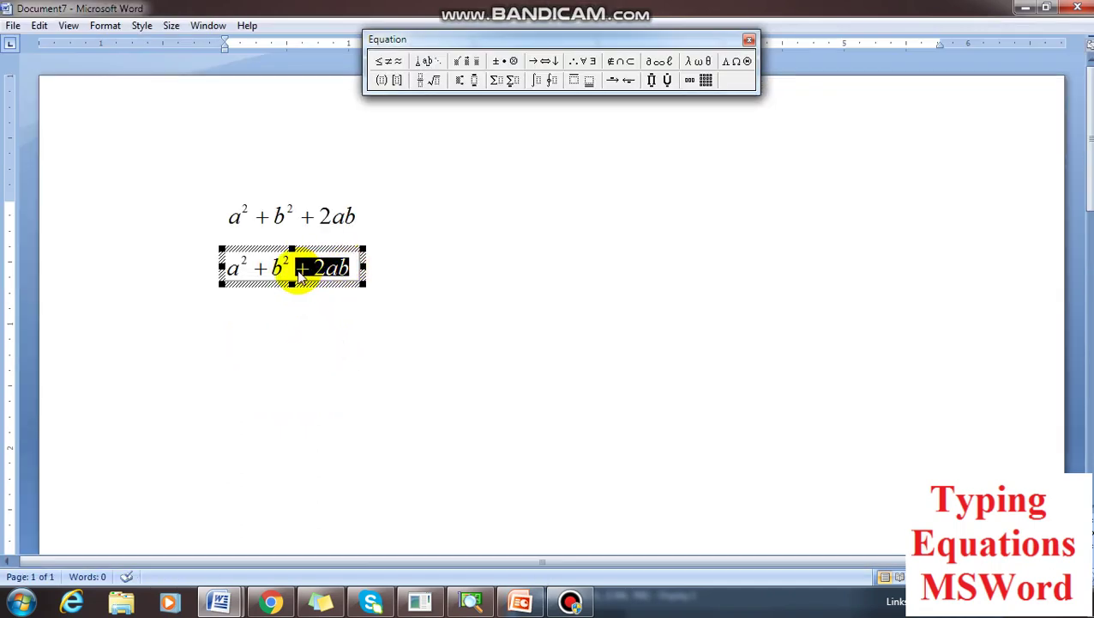
pyautogui.press('Delete')
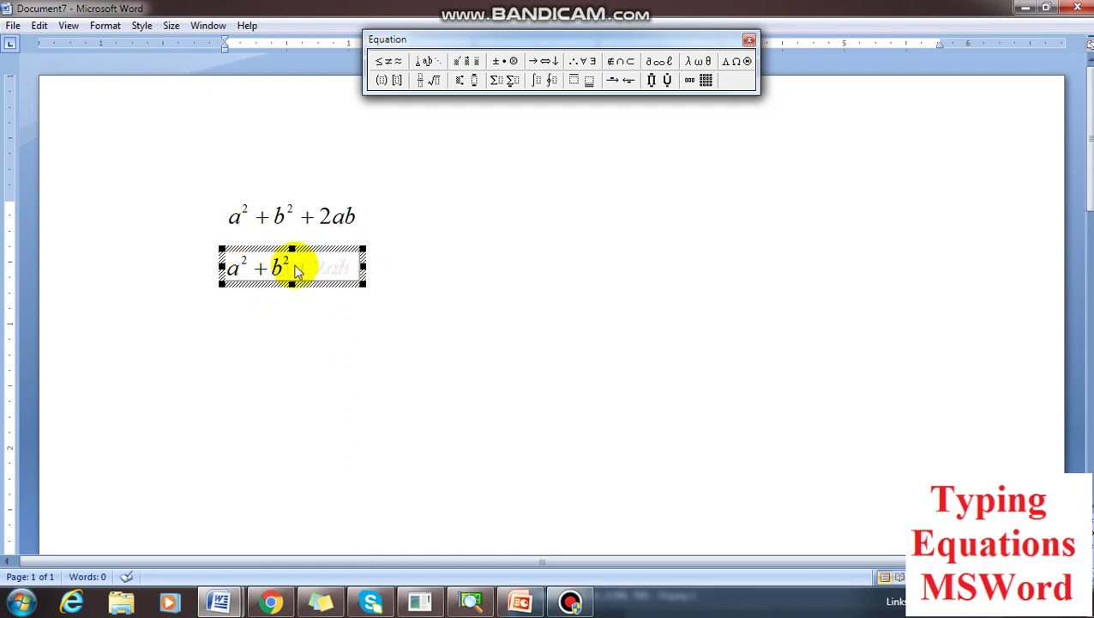
pyautogui.click(408, 264)
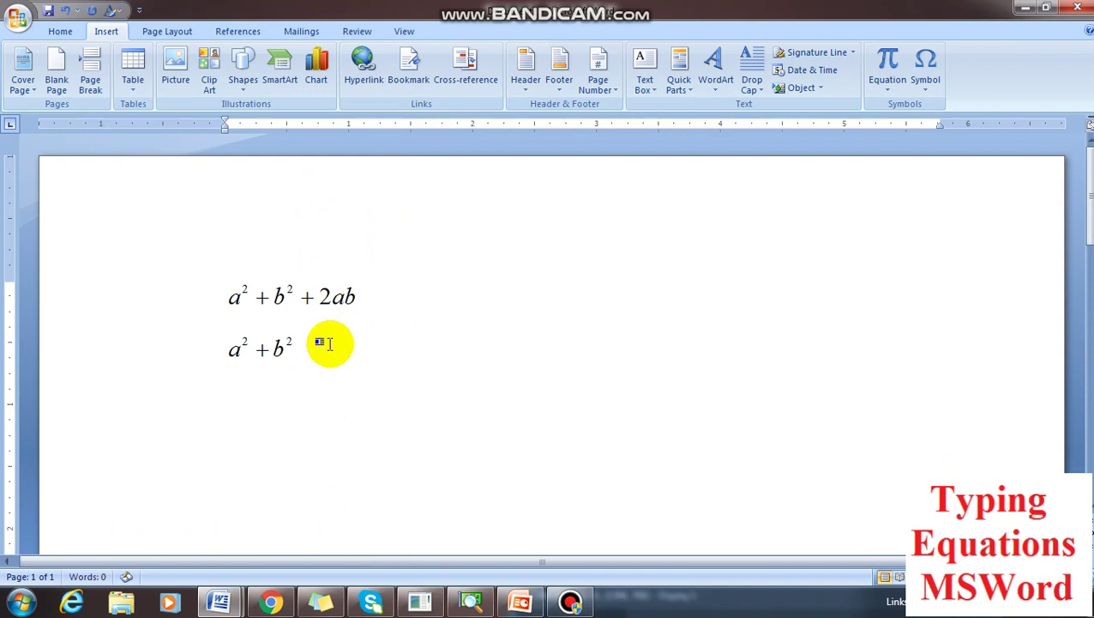
# Add +2ab as plain text after the shortened a² + b² equation.
pyautogui.write('+2ab')
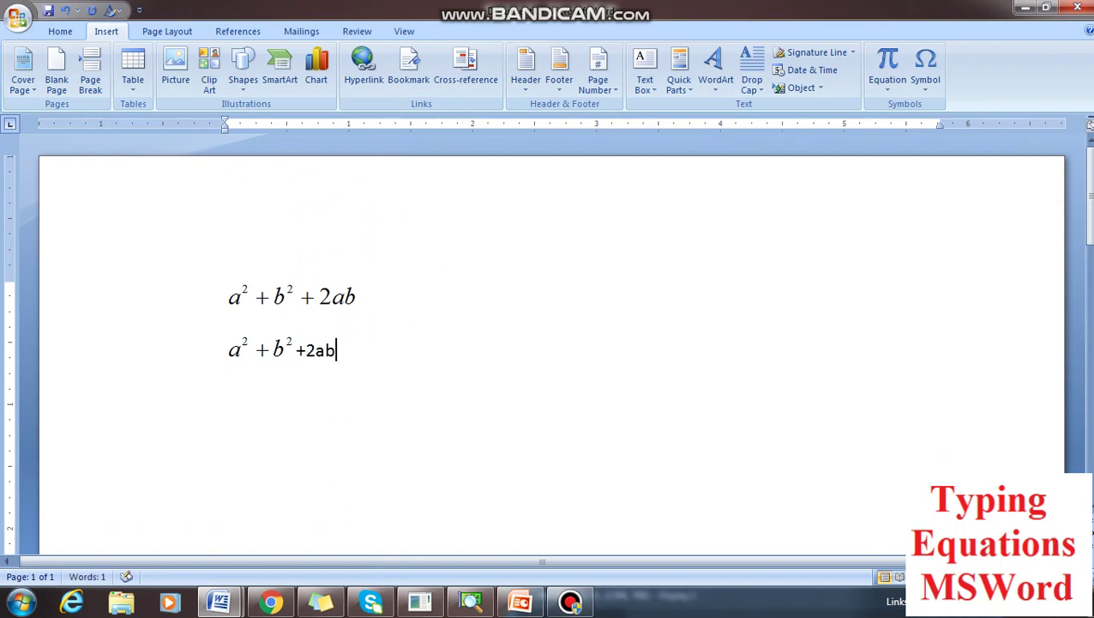
pyautogui.moveTo(378, 344); pyautogui.dragTo(215, 349)
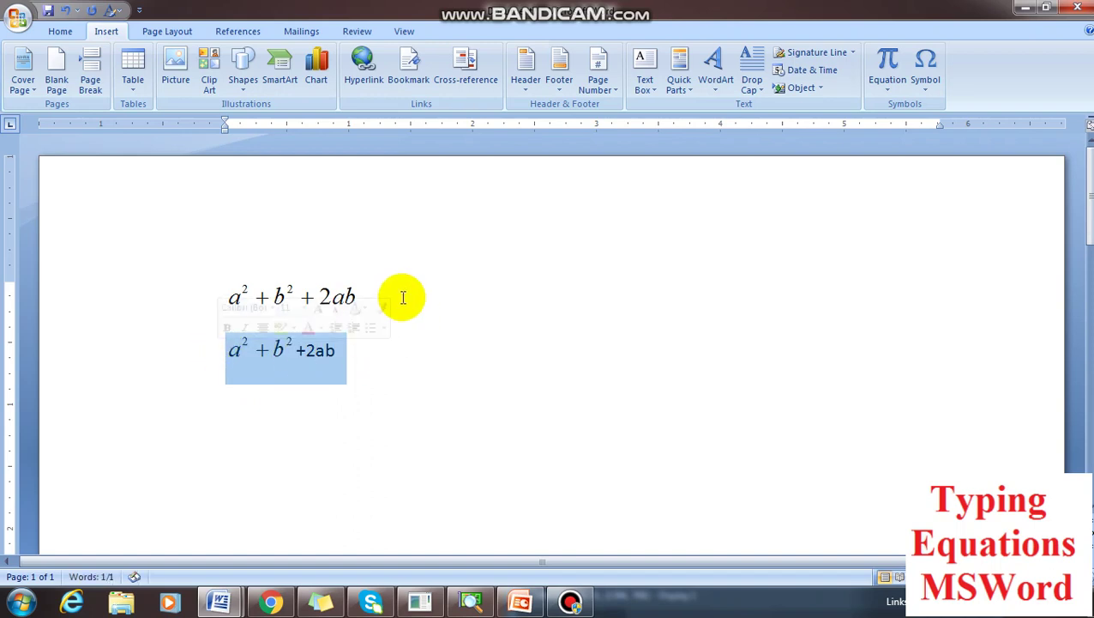
pyautogui.click(364, 296)
pyautogui.click(396, 343)
pyautogui.click(278, 347)
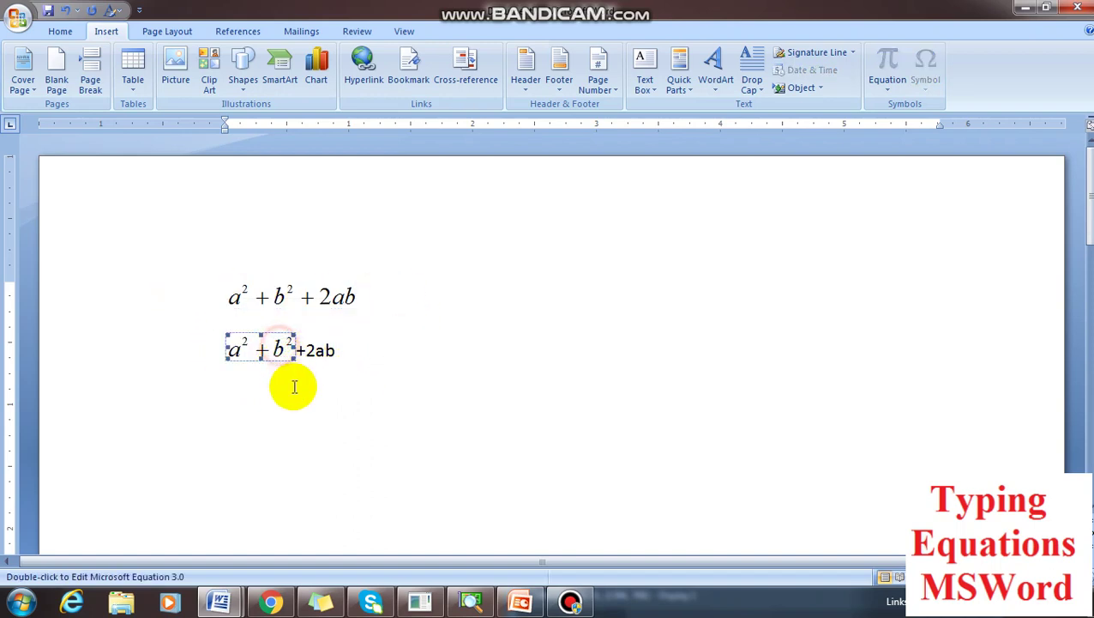
pyautogui.moveTo(348, 345); pyautogui.dragTo(303, 350)
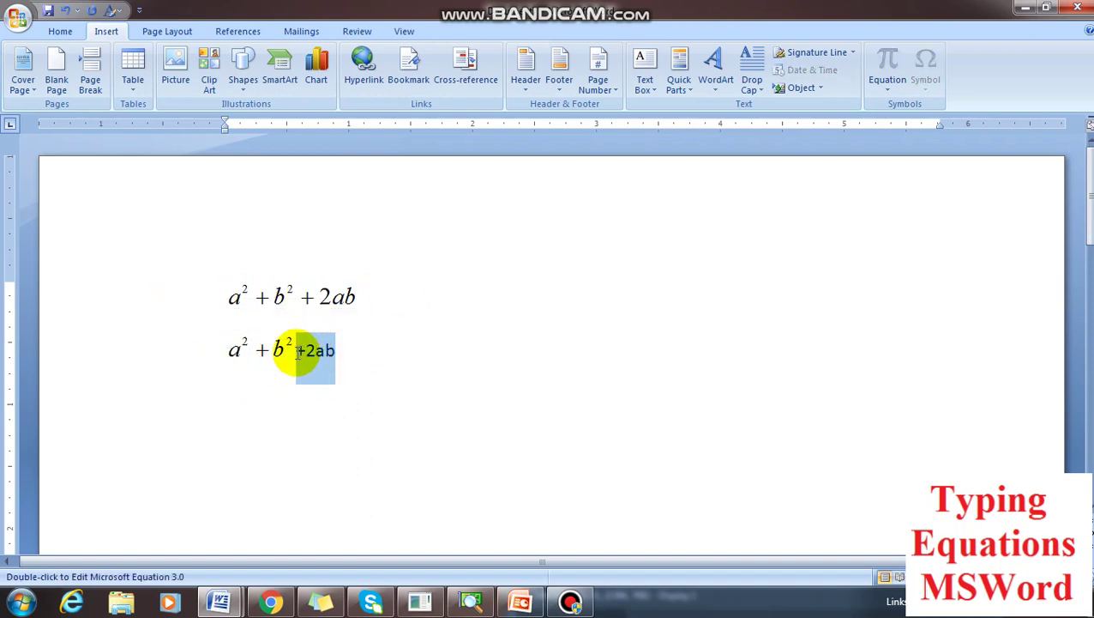
pyautogui.click(398, 358)
pyautogui.click(262, 347)
pyautogui.click(315, 350)
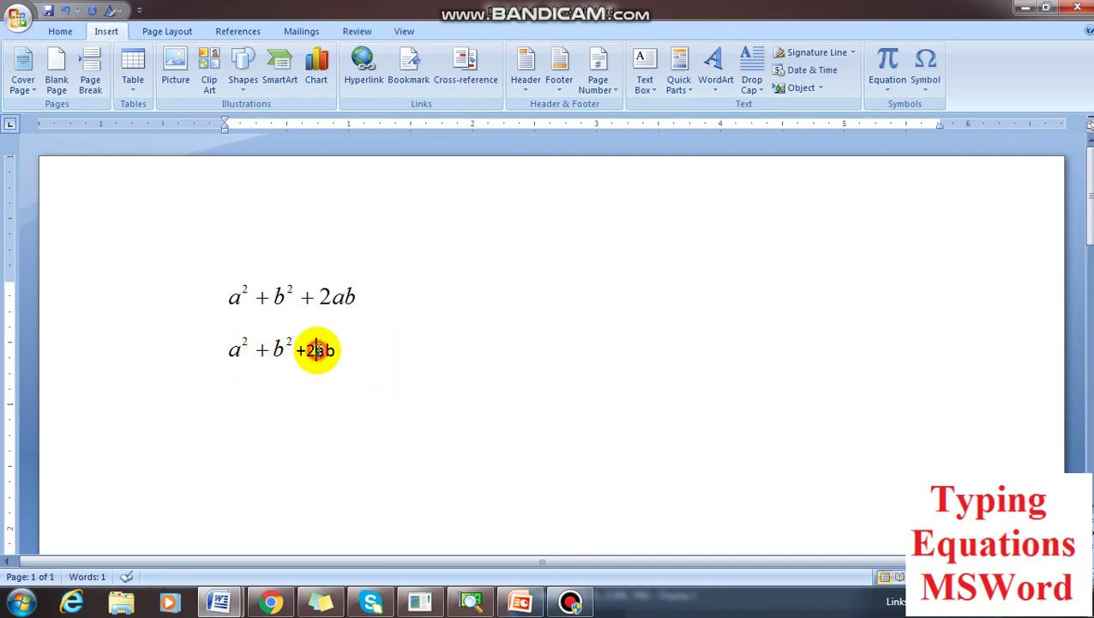
pyautogui.moveTo(361, 351); pyautogui.dragTo(202, 361)
pyautogui.click(378, 351)
# Add empty lines below the a² + b² +2ab line.
pyautogui.press('Return')
pyautogui.press('Return')
pyautogui.click(821, 89)
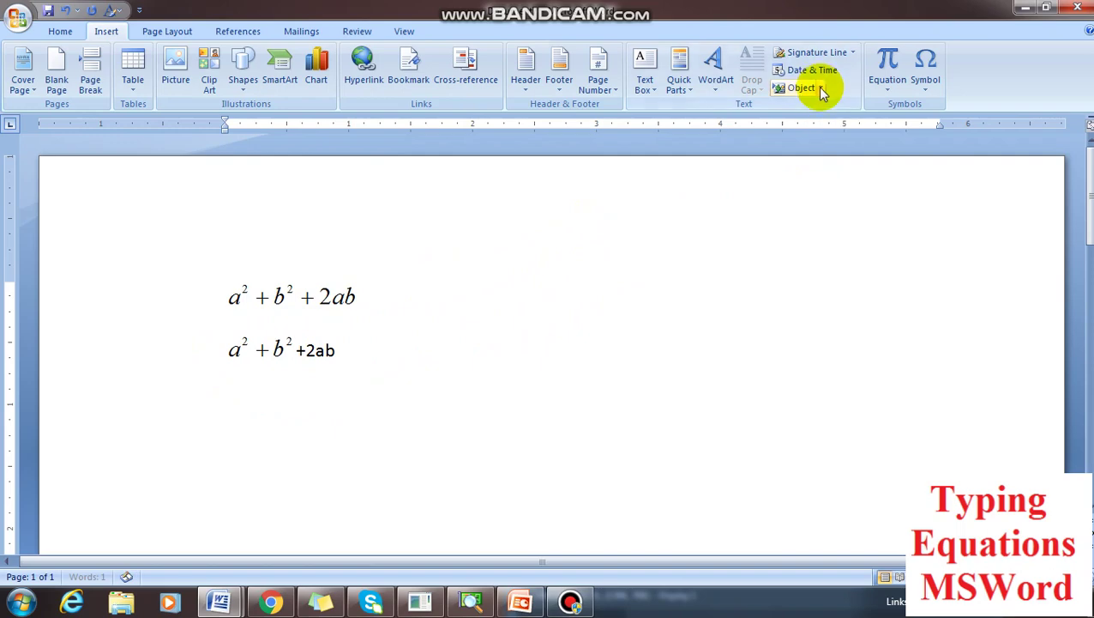
pyautogui.click(821, 89)
# Insert another Microsoft Equation 3.0 object and move the symbol palette aside.
pyautogui.click(817, 106)
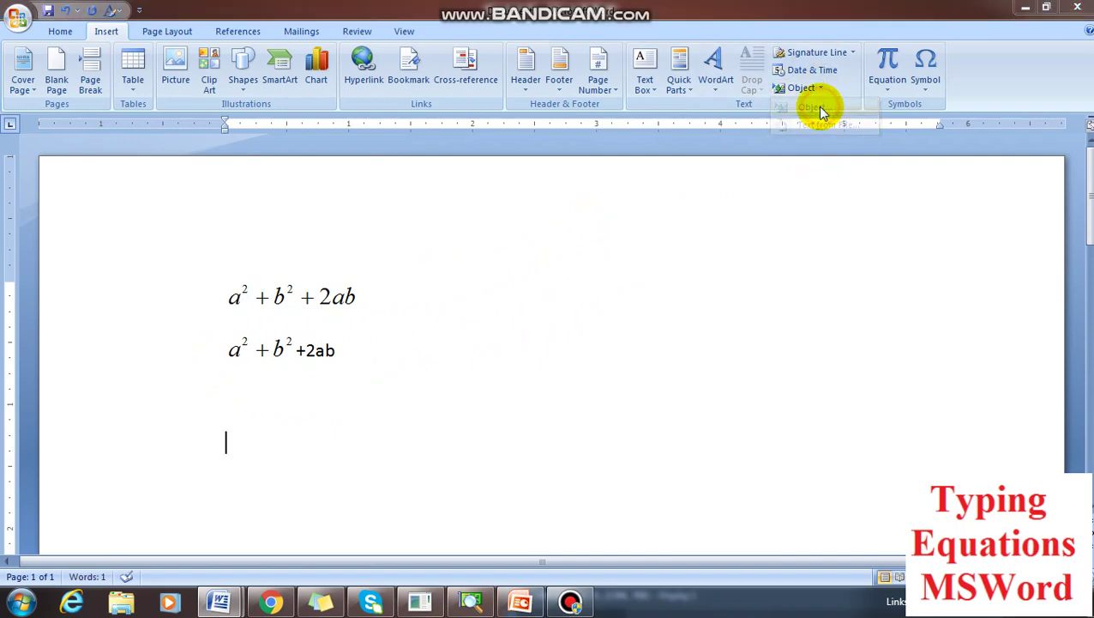
pyautogui.click(609, 277)
pyautogui.click(854, 415)
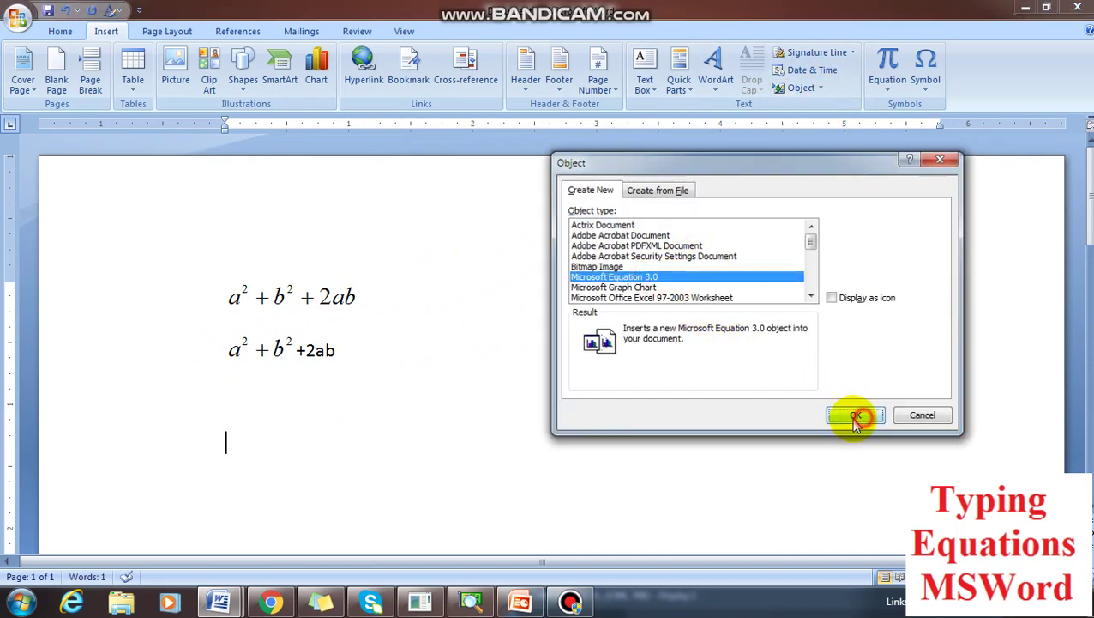
pyautogui.moveTo(663, 42); pyautogui.dragTo(817, 224)
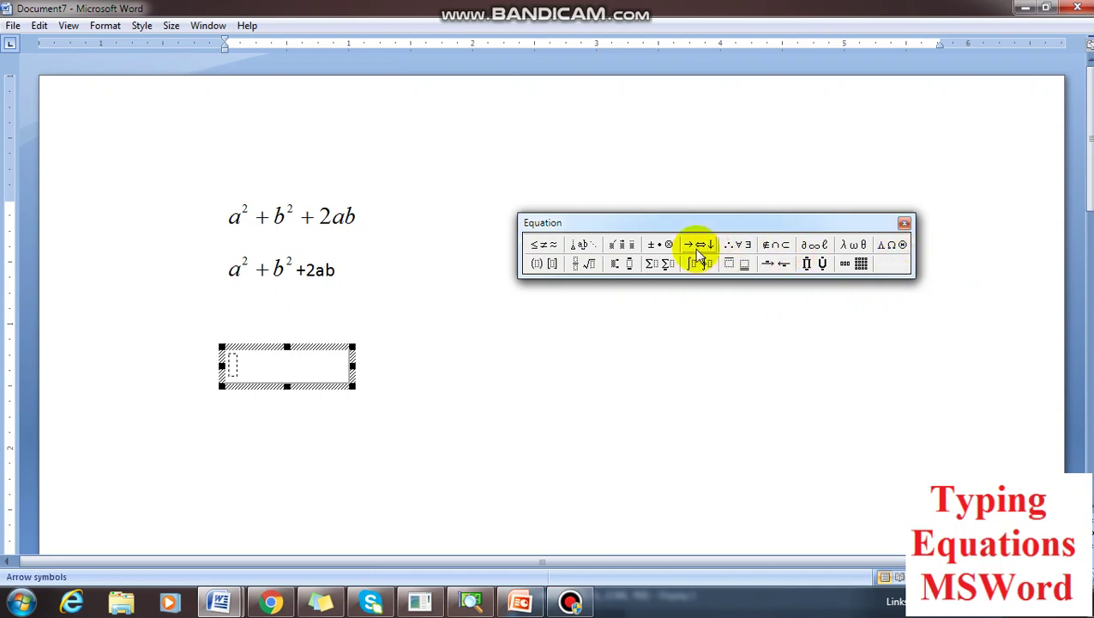
# Insert the symbols ≤, ≥, ± and × into the new equation.
pyautogui.click(555, 247)
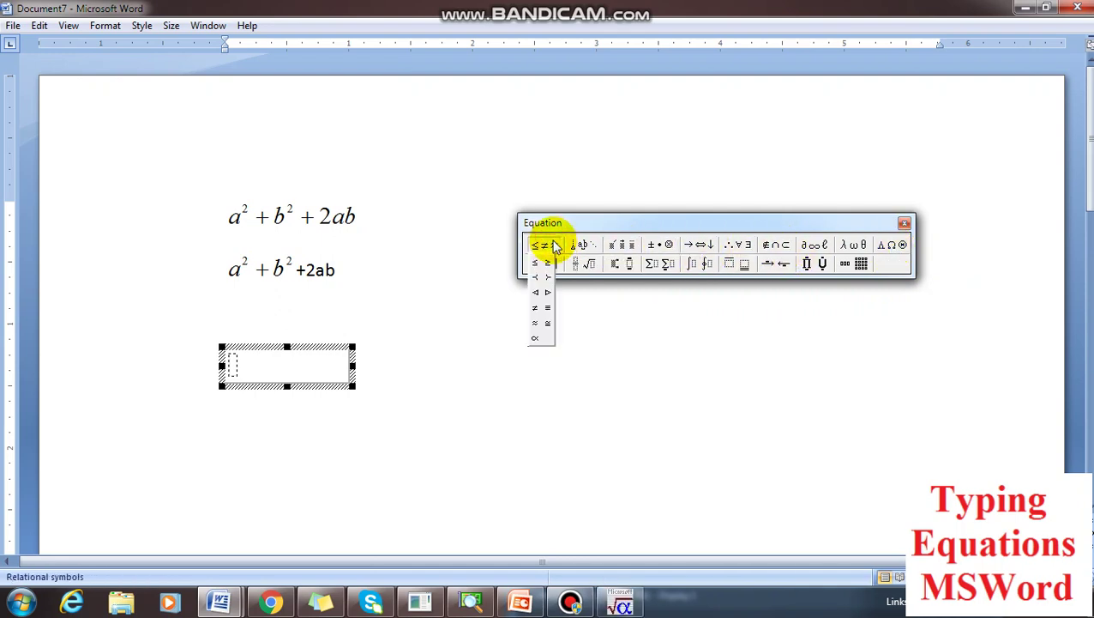
pyautogui.click(537, 262)
pyautogui.click(538, 246)
pyautogui.click(552, 263)
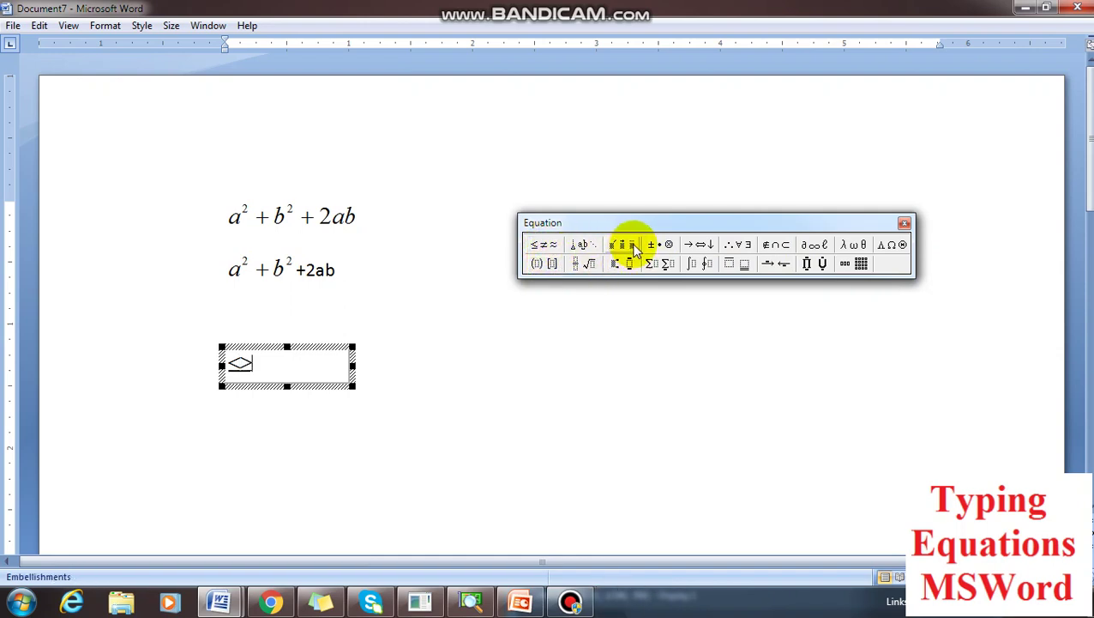
pyautogui.click(660, 246)
pyautogui.click(652, 262)
pyautogui.click(660, 246)
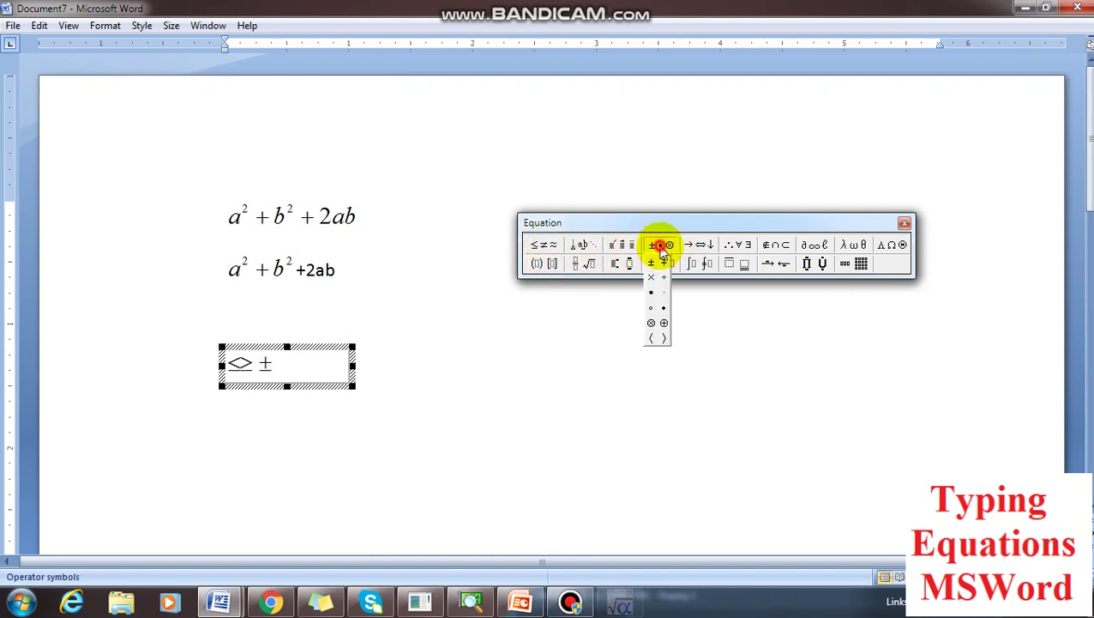
pyautogui.click(652, 277)
# Add the Greek letters α, β and δ, then start a new equation line.
pyautogui.click(696, 245)
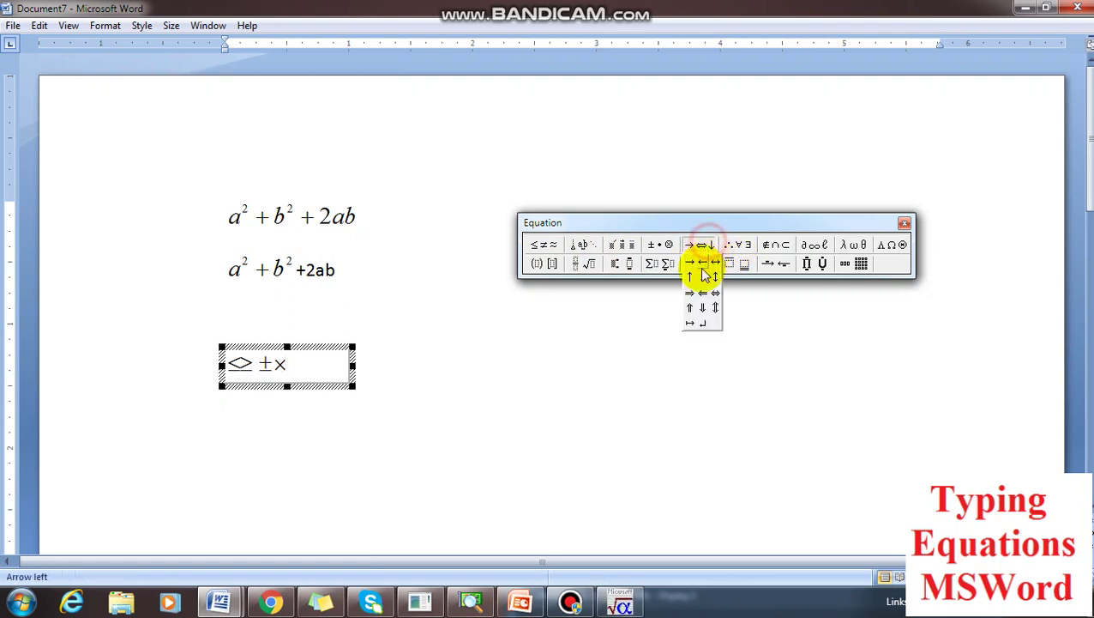
pyautogui.click(861, 264)
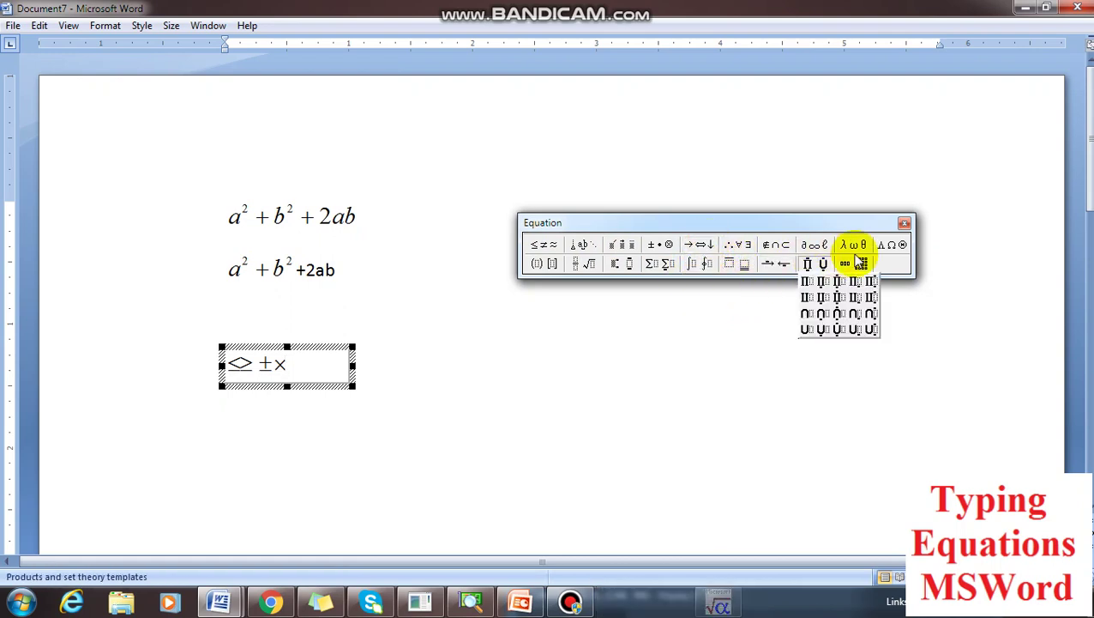
pyautogui.click(856, 245)
pyautogui.click(846, 263)
pyautogui.click(856, 246)
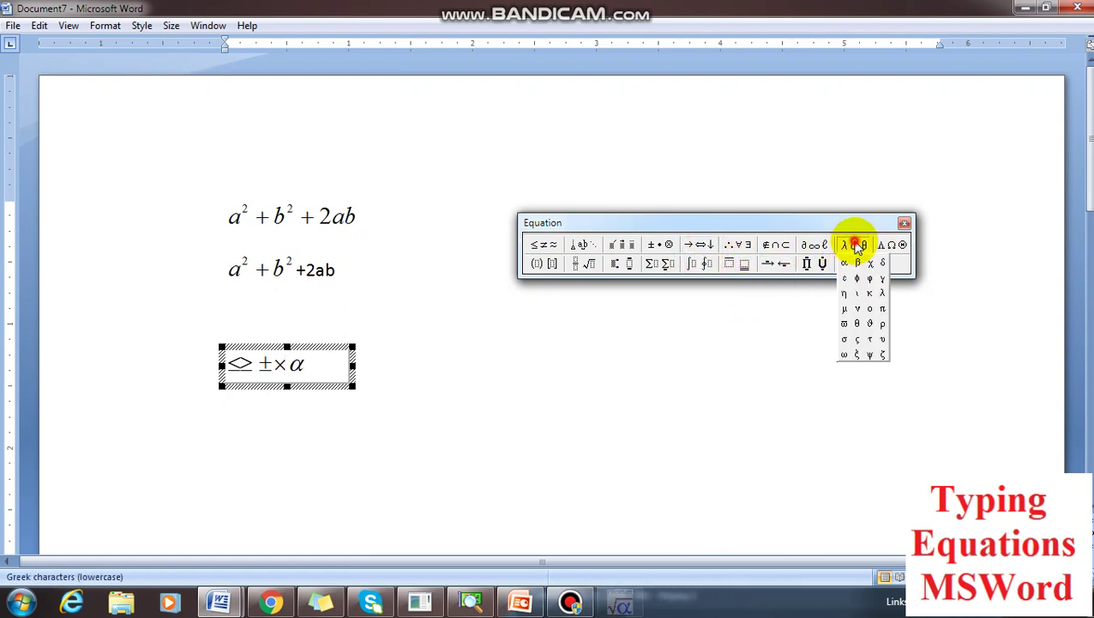
pyautogui.click(856, 263)
pyautogui.click(856, 246)
pyautogui.click(882, 263)
pyautogui.click(856, 245)
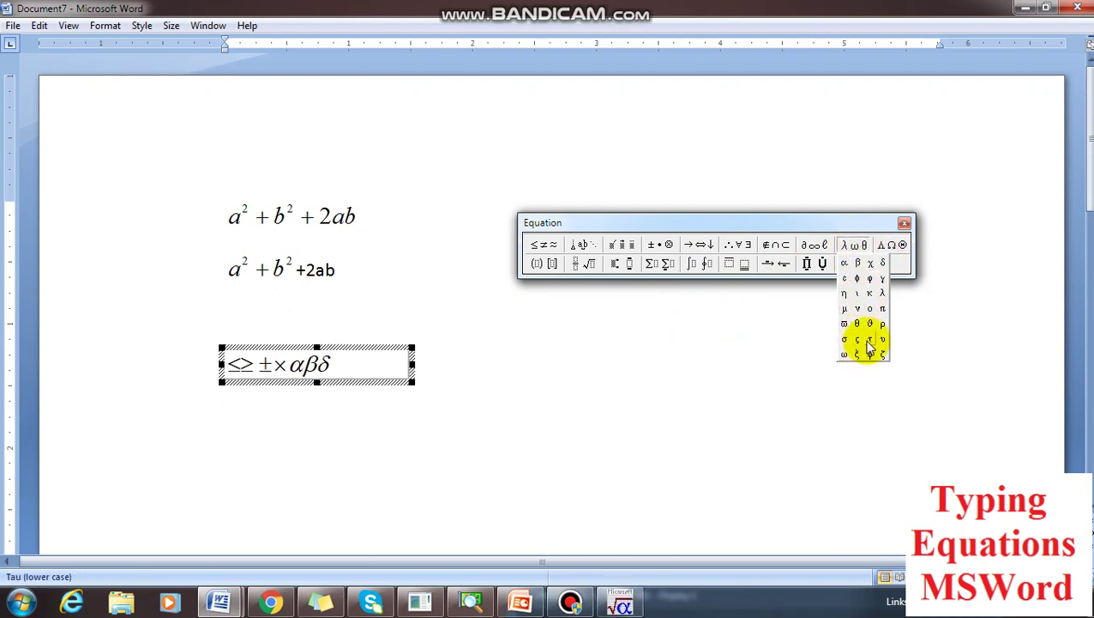
pyautogui.click(896, 245)
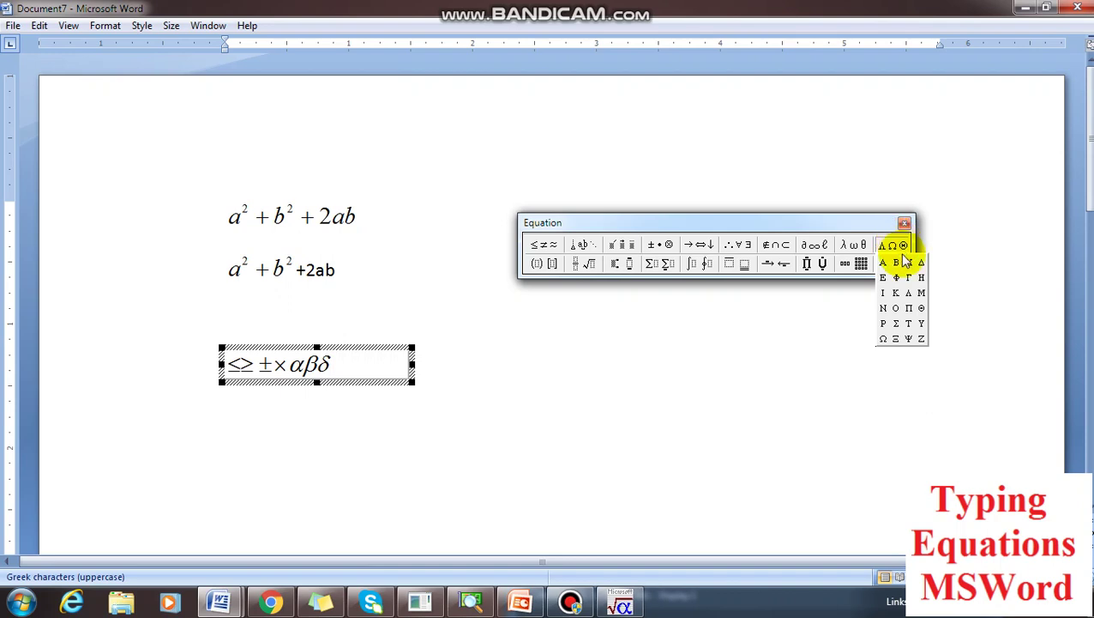
pyautogui.click(538, 262)
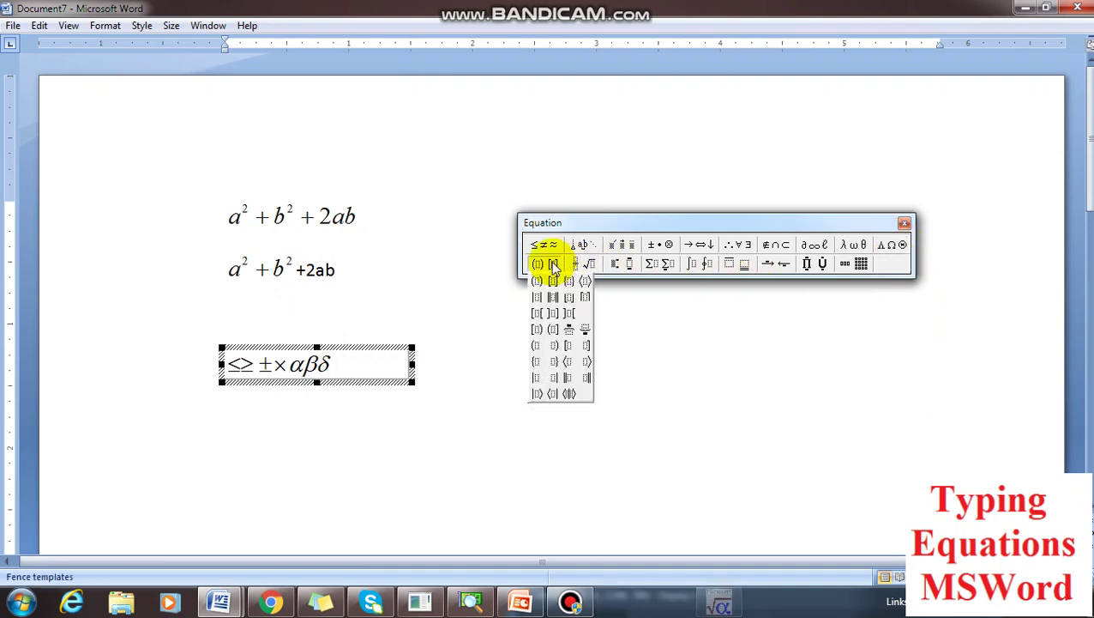
pyautogui.click(341, 377)
pyautogui.press('Return')
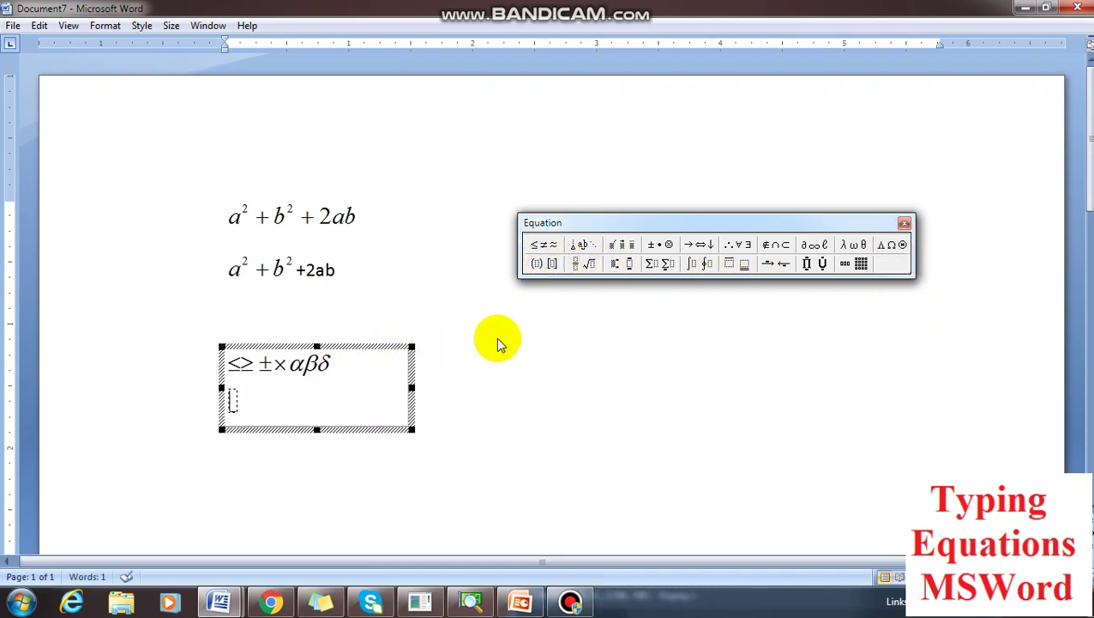
# Insert empty round parentheses on the second line and empty square brackets on a third line.
pyautogui.click(541, 263)
pyautogui.click(538, 282)
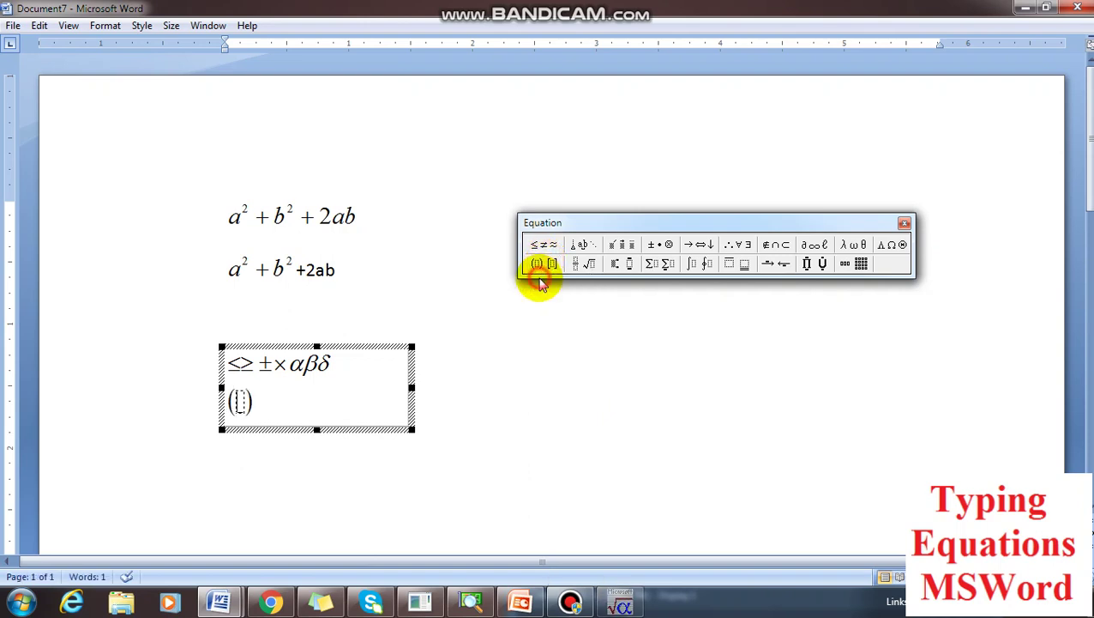
pyautogui.click(257, 405)
pyautogui.press('Return')
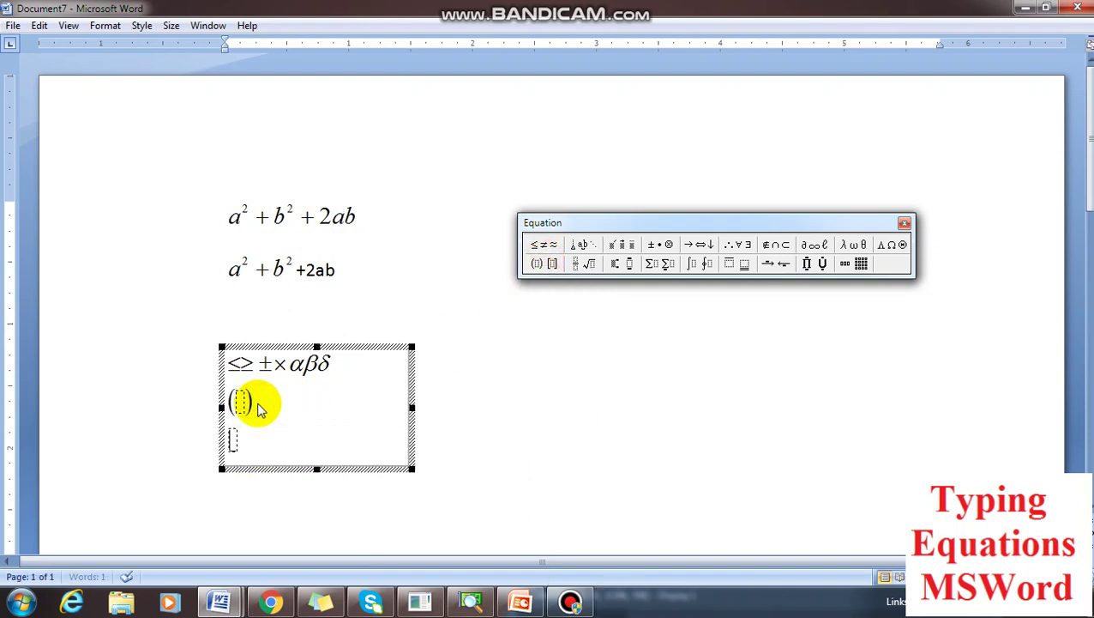
pyautogui.click(540, 263)
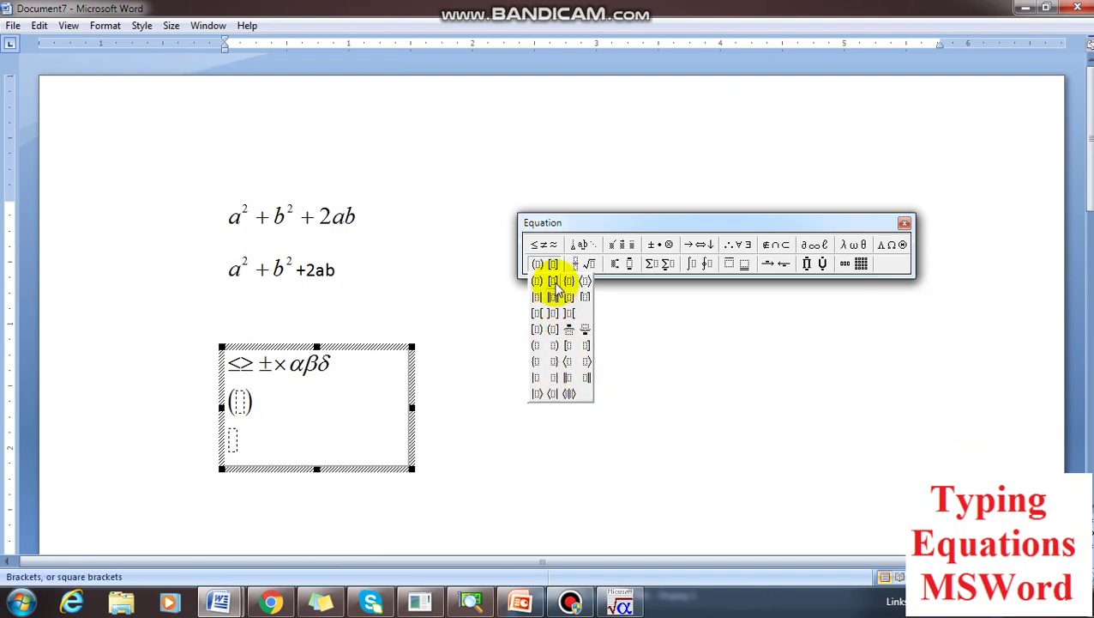
pyautogui.click(554, 283)
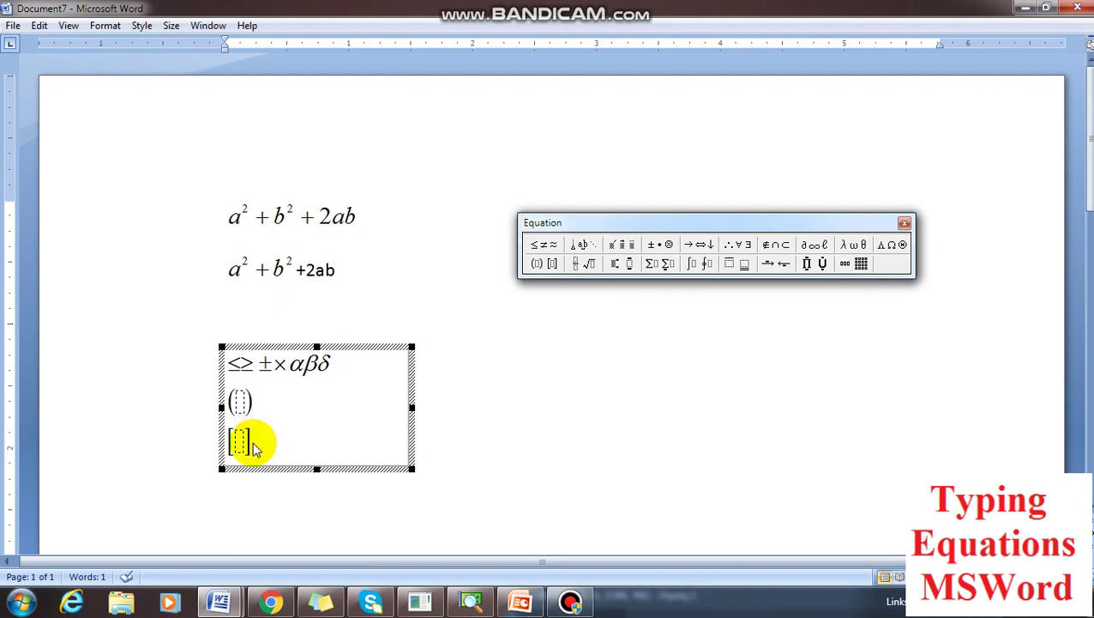
pyautogui.click(861, 263)
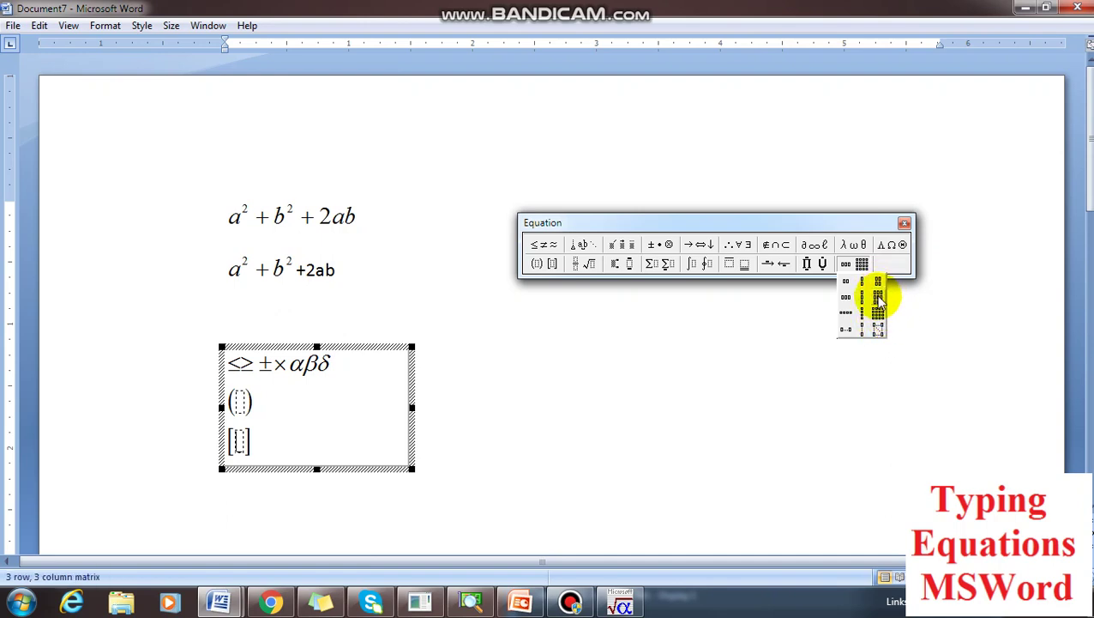
# Fill the square brackets with the 3×3 matrix 1 2 1 / 2 1 4 / 1 4 5 and add lines below.
pyautogui.click(878, 298)
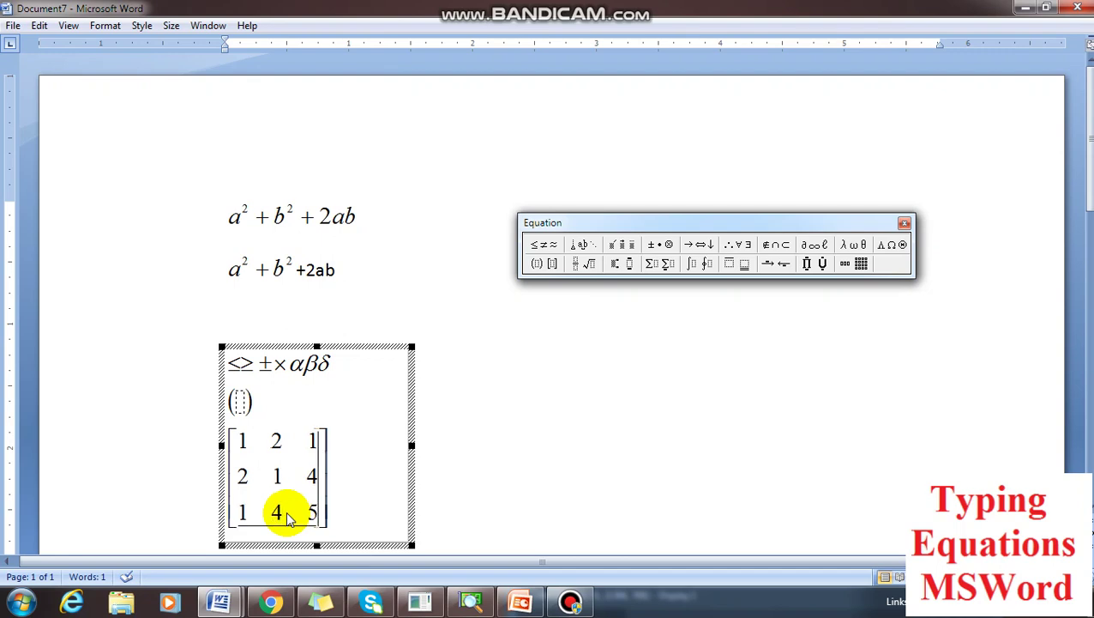
pyautogui.click(489, 471)
pyautogui.scroll(-5, 411, 403)
pyautogui.click(312, 313)
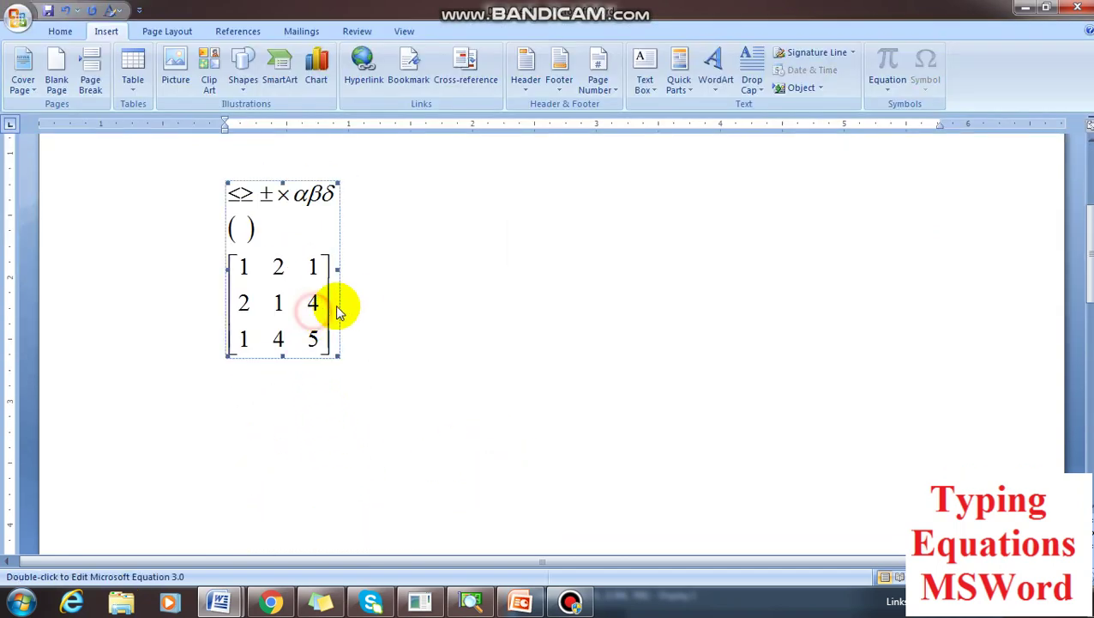
pyautogui.click(377, 296)
pyautogui.press('Return')
pyautogui.press('Return')
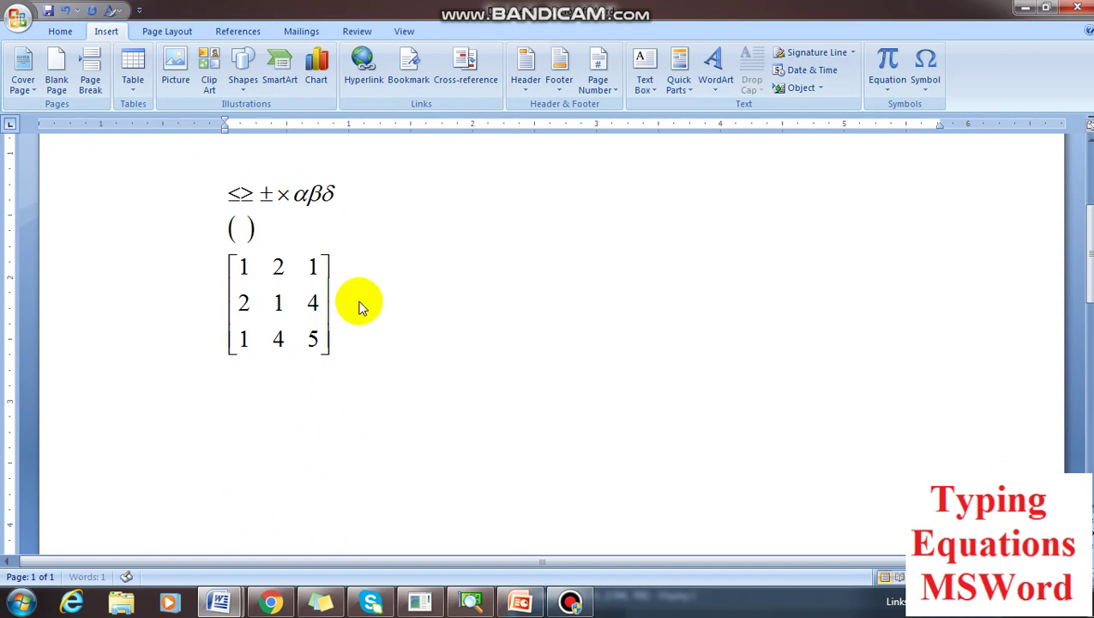
pyautogui.click(821, 91)
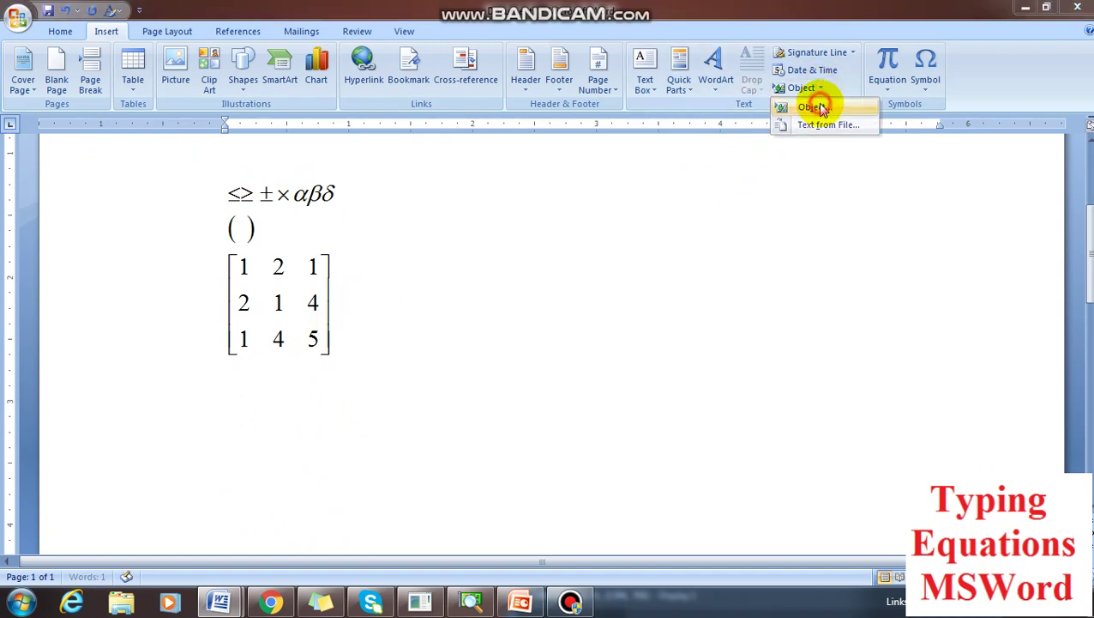
# Insert a fourth Microsoft Equation 3.0 object below the matrix equation.
pyautogui.click(818, 104)
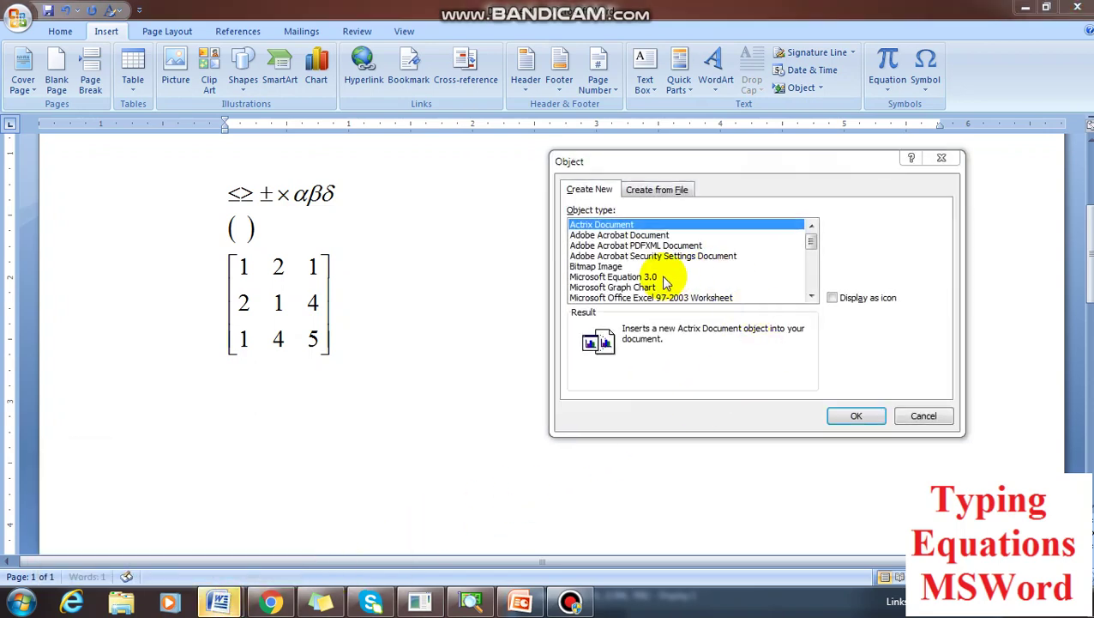
pyautogui.click(657, 277)
pyautogui.click(855, 417)
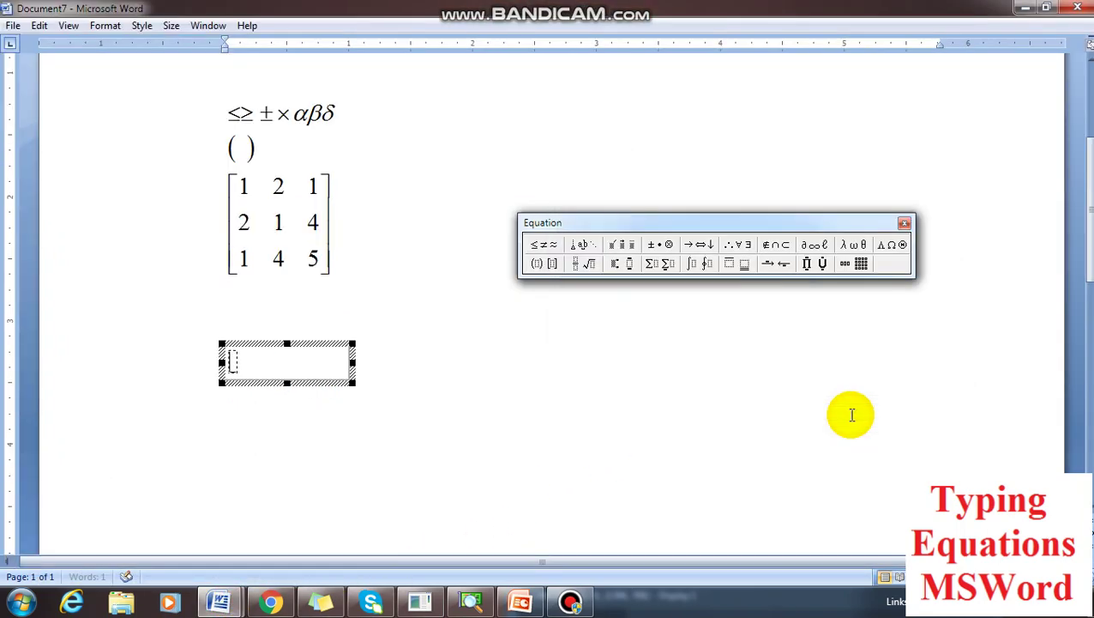
pyautogui.click(862, 264)
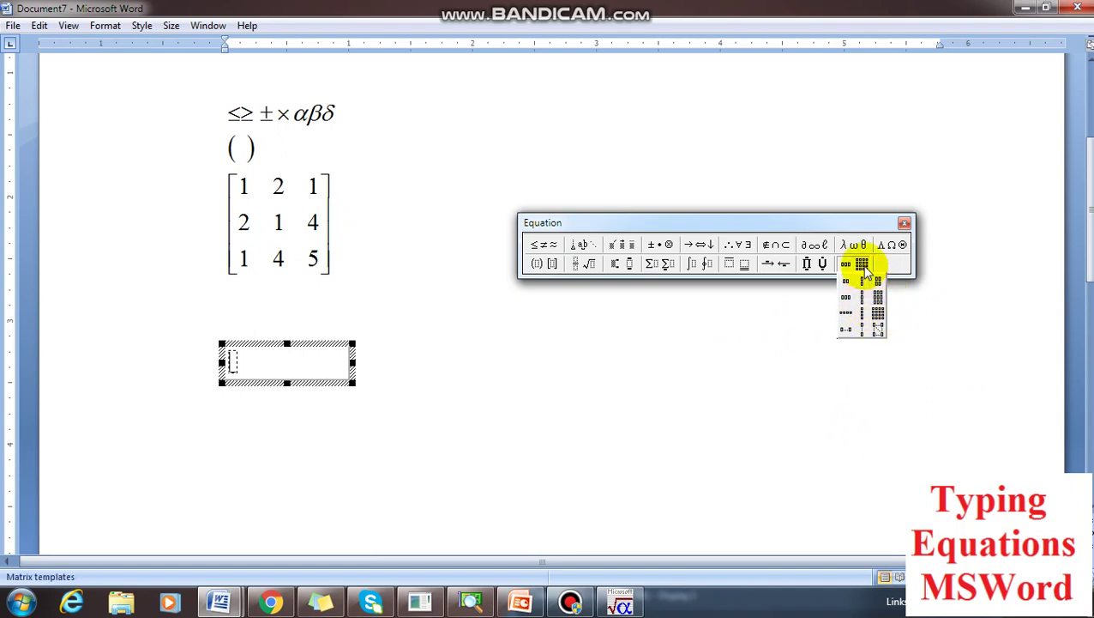
pyautogui.click(232, 361)
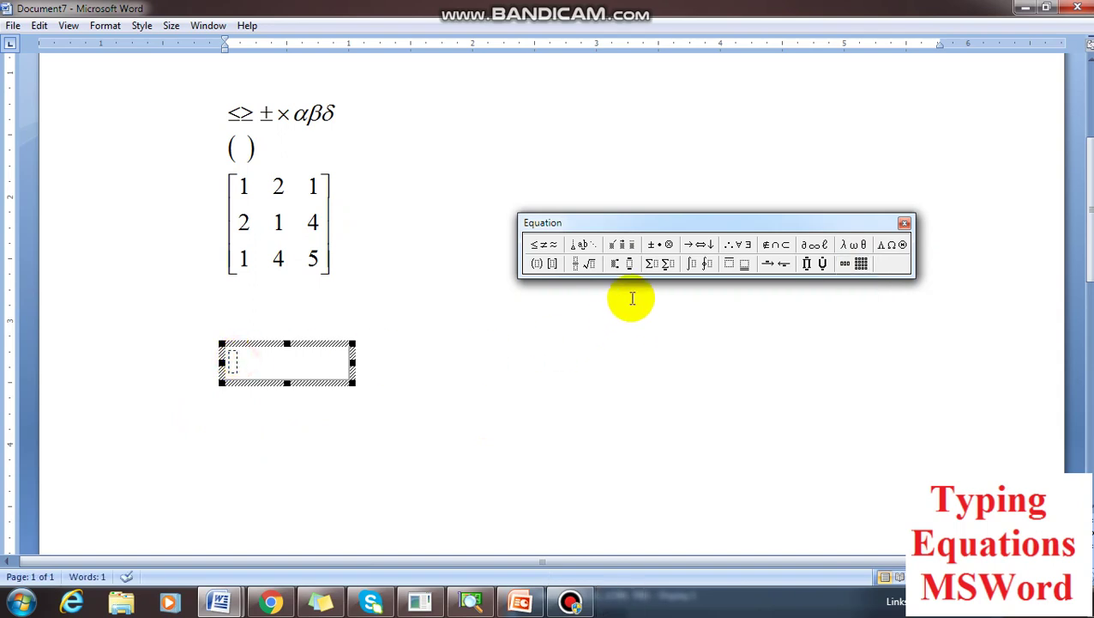
# Add empty square brackets and bring up the variable-size Matrix dialog.
pyautogui.click(550, 263)
pyautogui.click(555, 281)
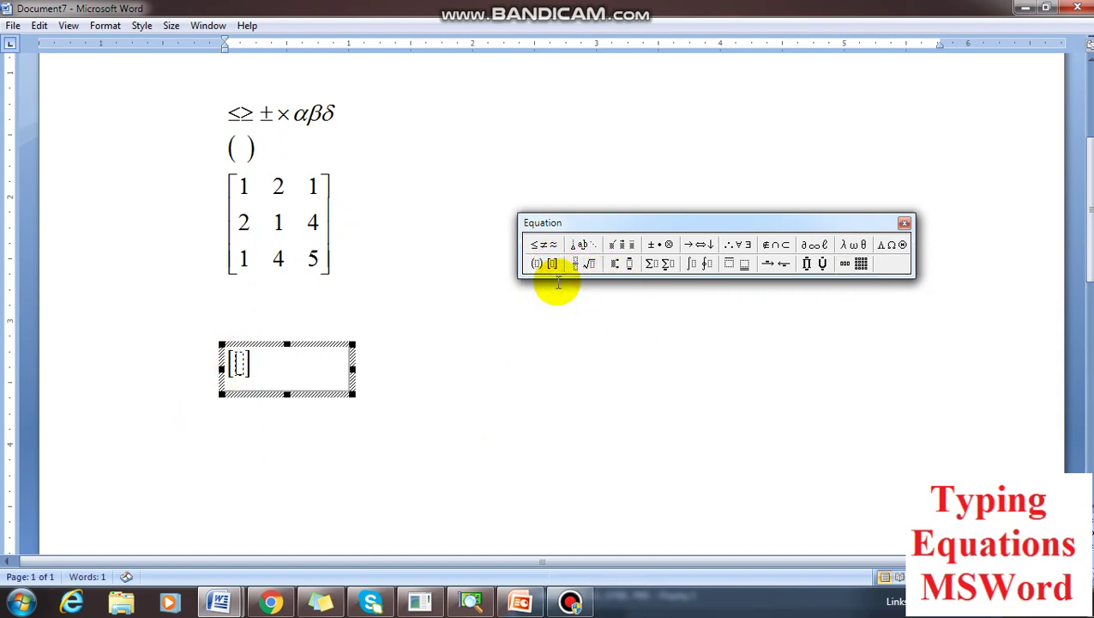
pyautogui.click(861, 263)
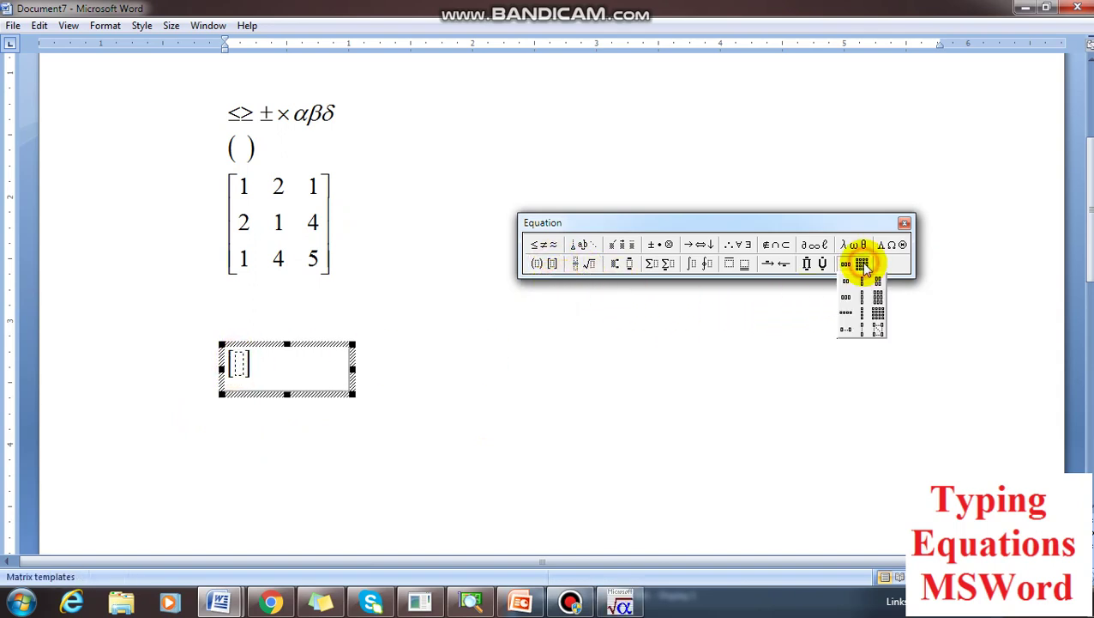
pyautogui.click(875, 330)
pyautogui.doubleClick(435, 230)
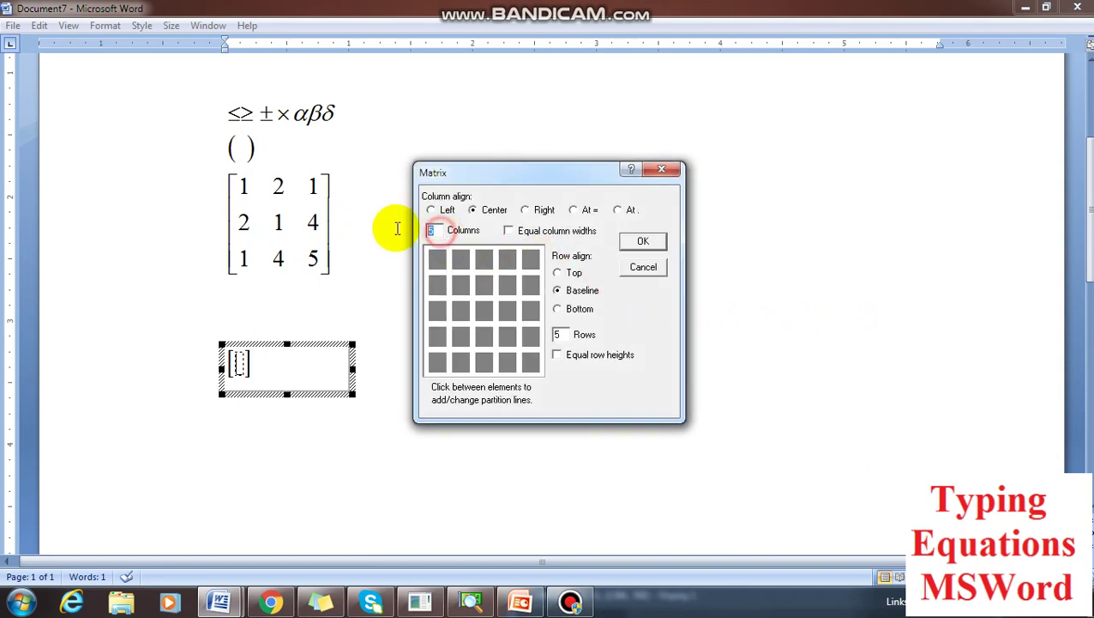
# Set the matrix to 3 columns and 4 rows and place it in the brackets.
pyautogui.write('3')
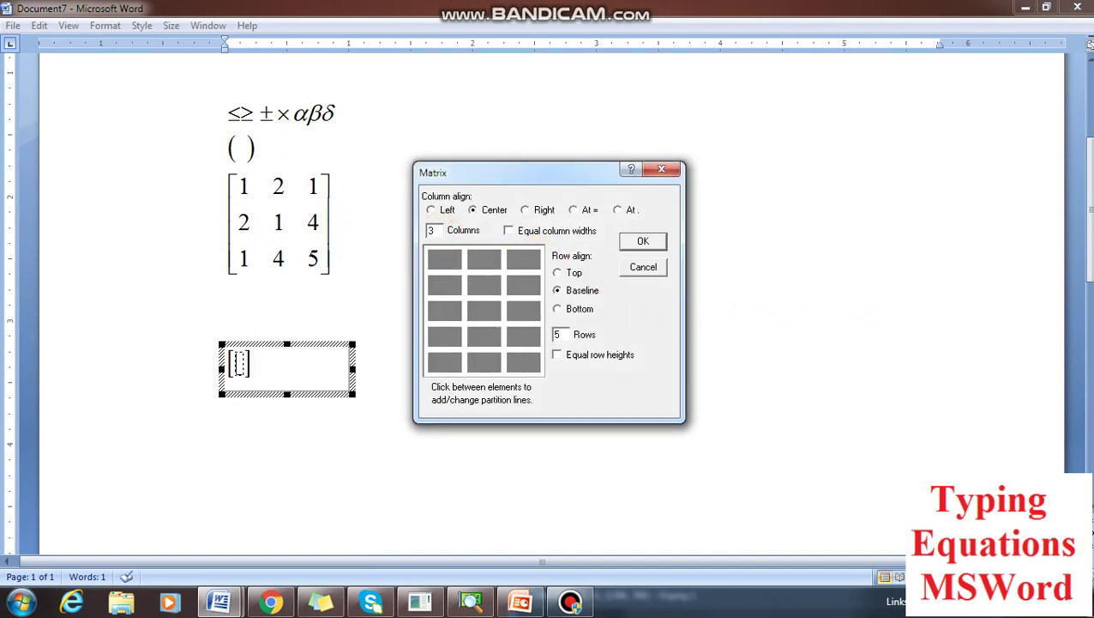
pyautogui.doubleClick(566, 334)
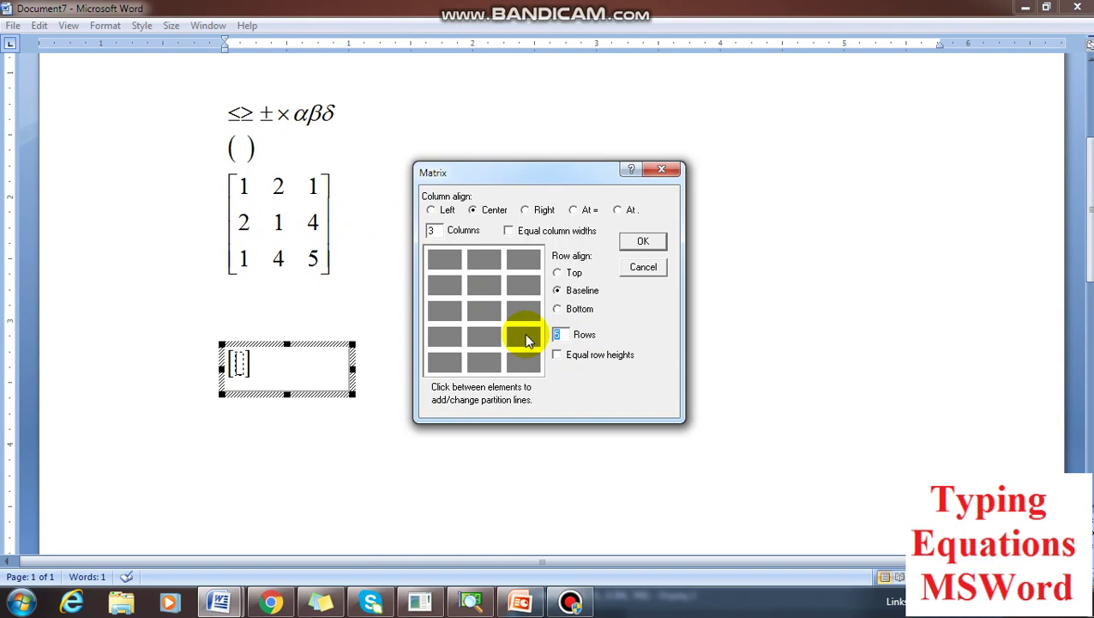
pyautogui.write('4')
pyautogui.click(645, 243)
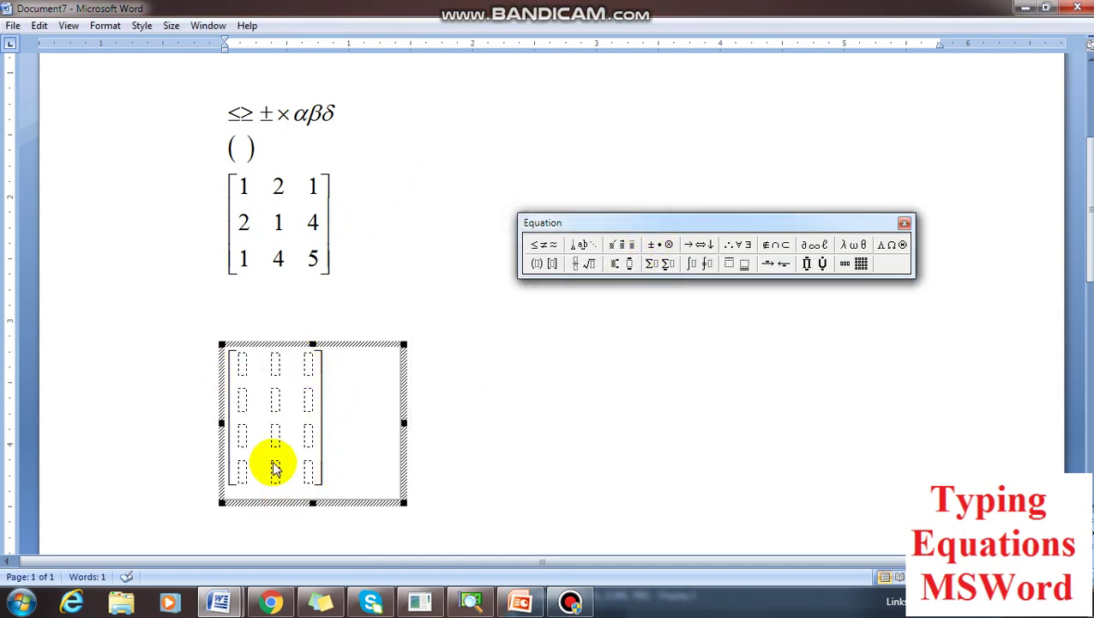
# Type the matrix values 4 5 4 and 5 4 7 into the first two rows.
pyautogui.write('4 5 4')
pyautogui.press('Tab')
pyautogui.write('5')
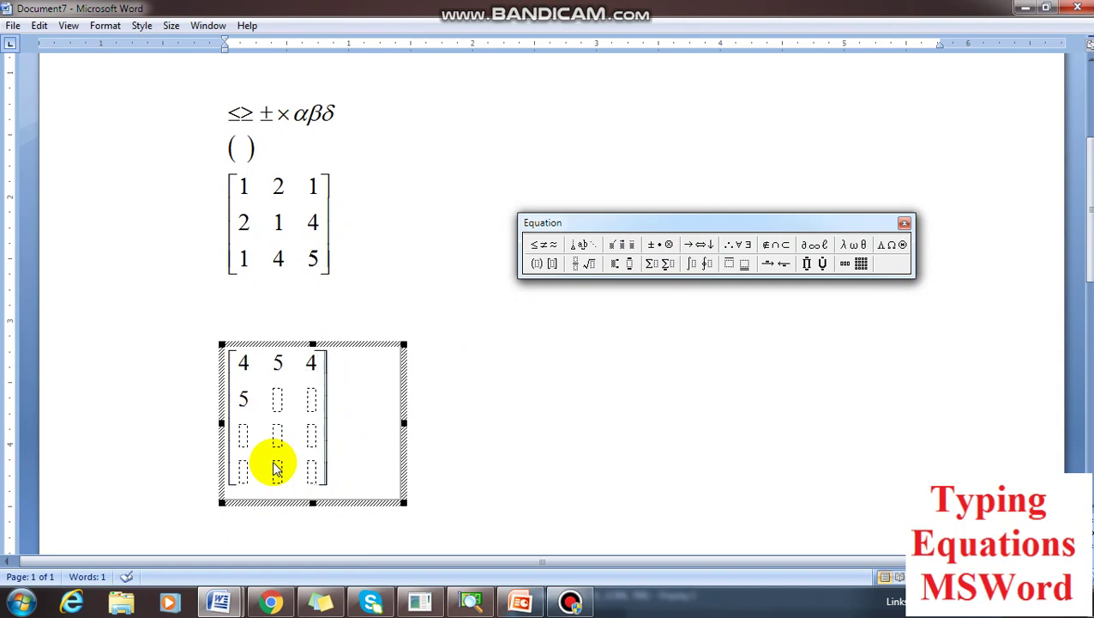
pyautogui.press('Tab')
pyautogui.write('4')
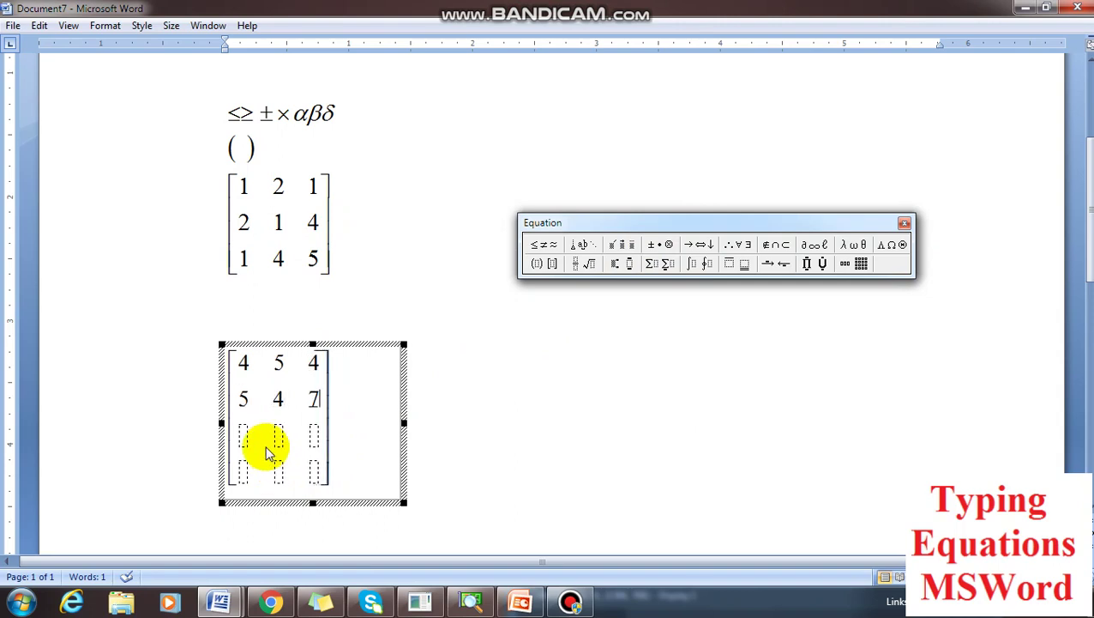
pyautogui.click(243, 437)
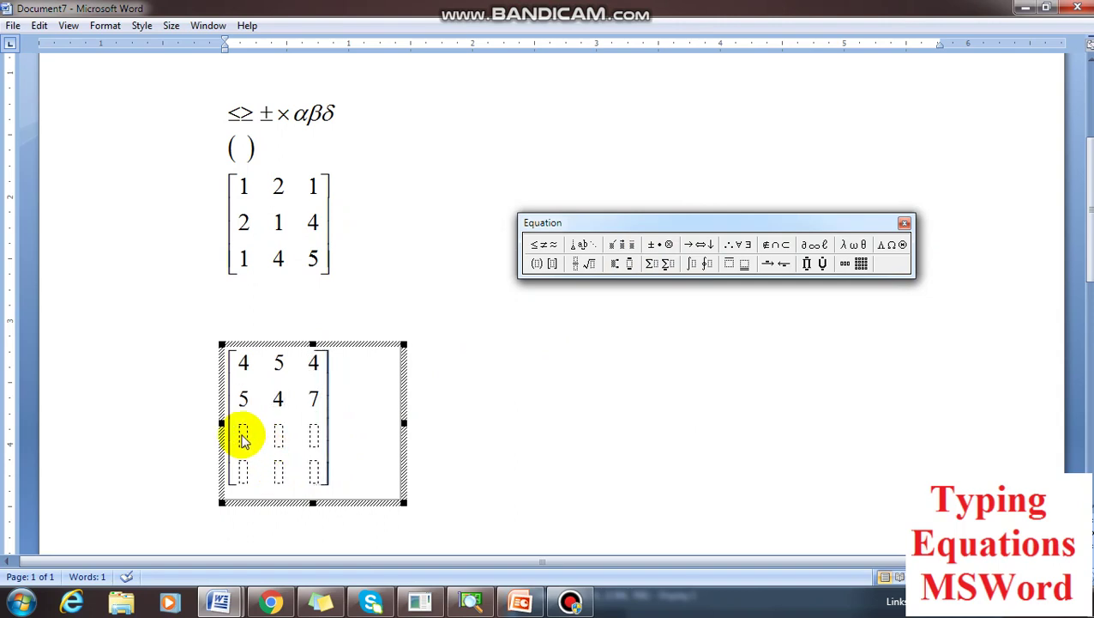
# Fill row 3 with the fraction ½, square root √20 and a summation Σ.
pyautogui.click(579, 264)
pyautogui.click(578, 281)
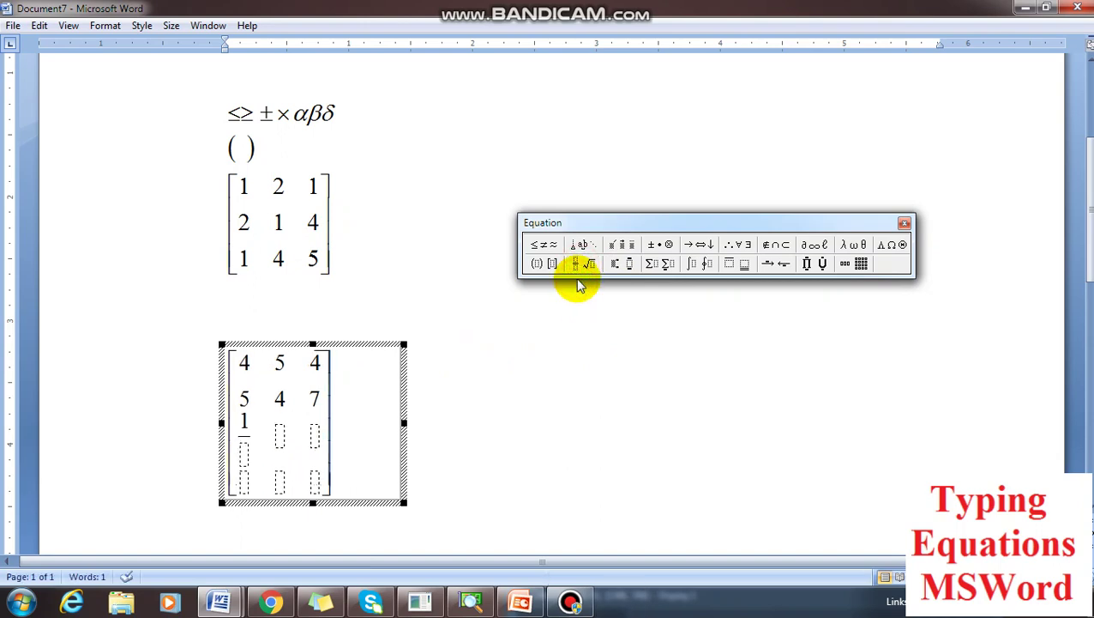
pyautogui.write('2')
pyautogui.click(279, 434)
pyautogui.click(583, 263)
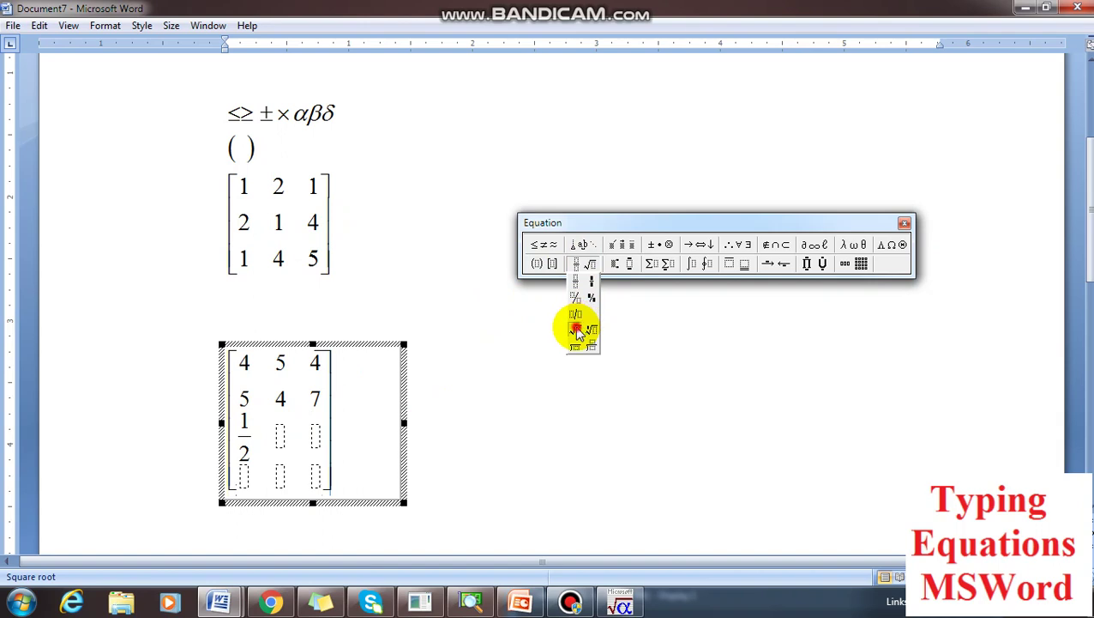
pyautogui.click(578, 326)
pyautogui.write('2')
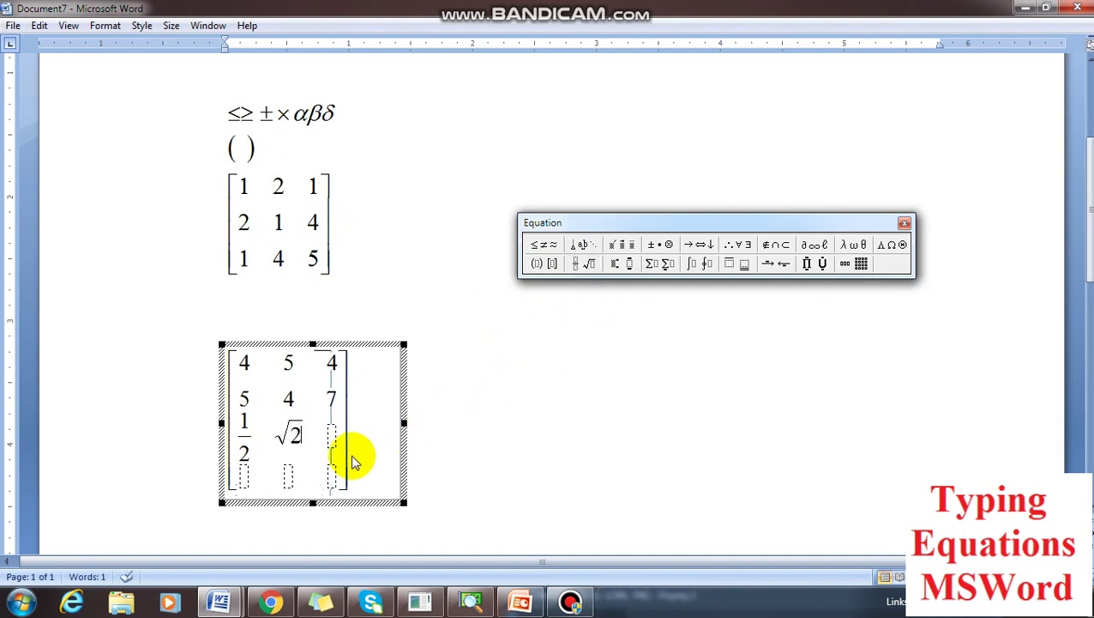
pyautogui.write('0')
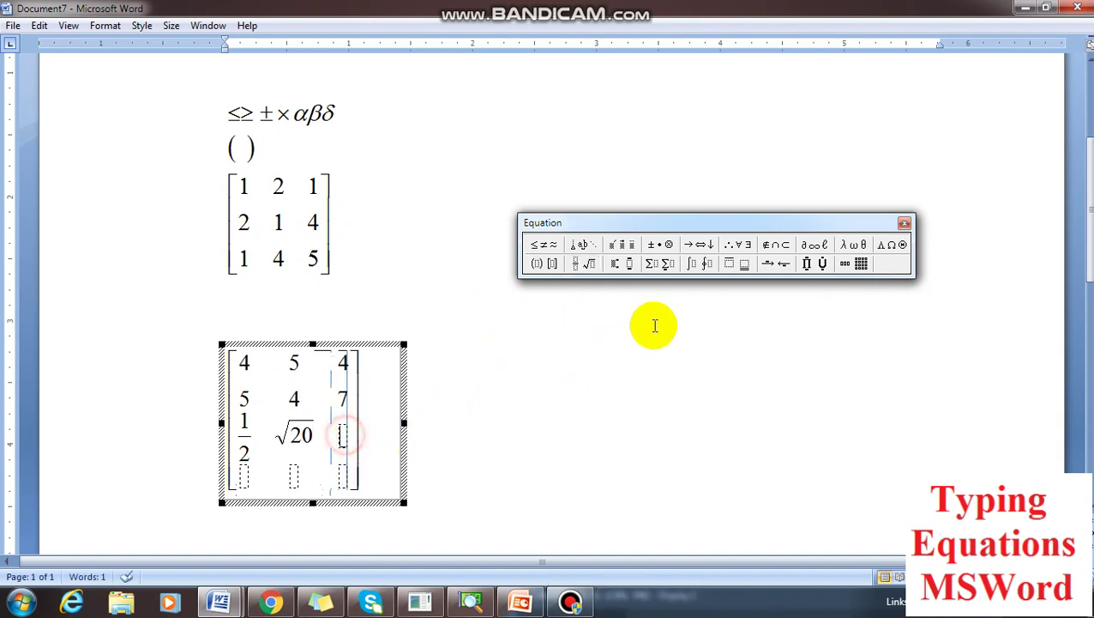
pyautogui.click(669, 270)
pyautogui.click(674, 298)
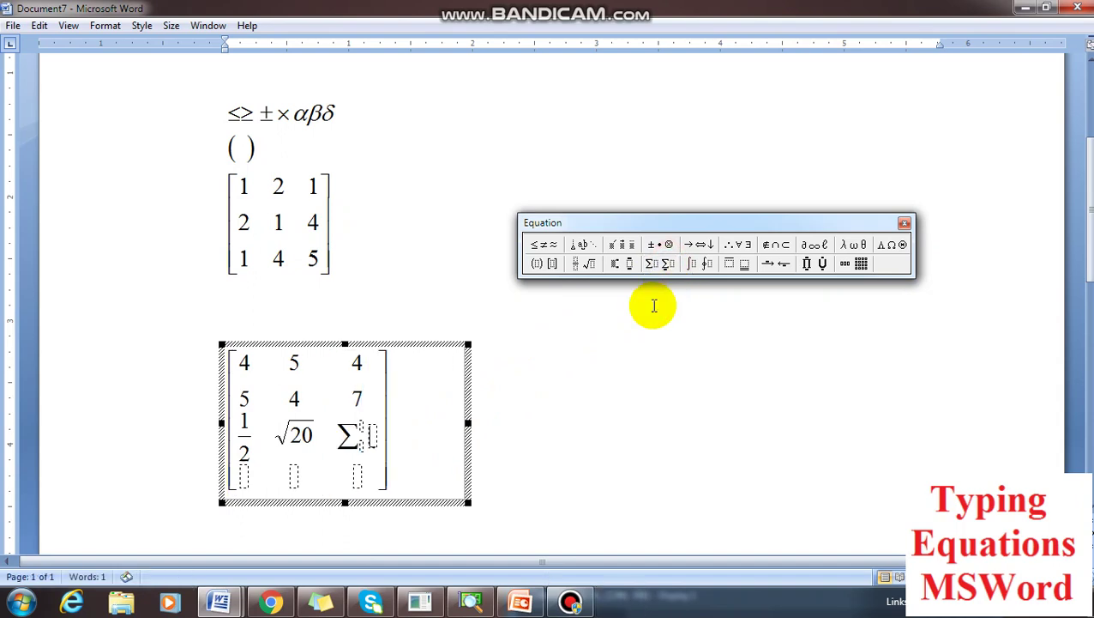
# Add β and an up arrow ↑ to row 4, then close the equation editor.
pyautogui.click(856, 246)
pyautogui.click(857, 263)
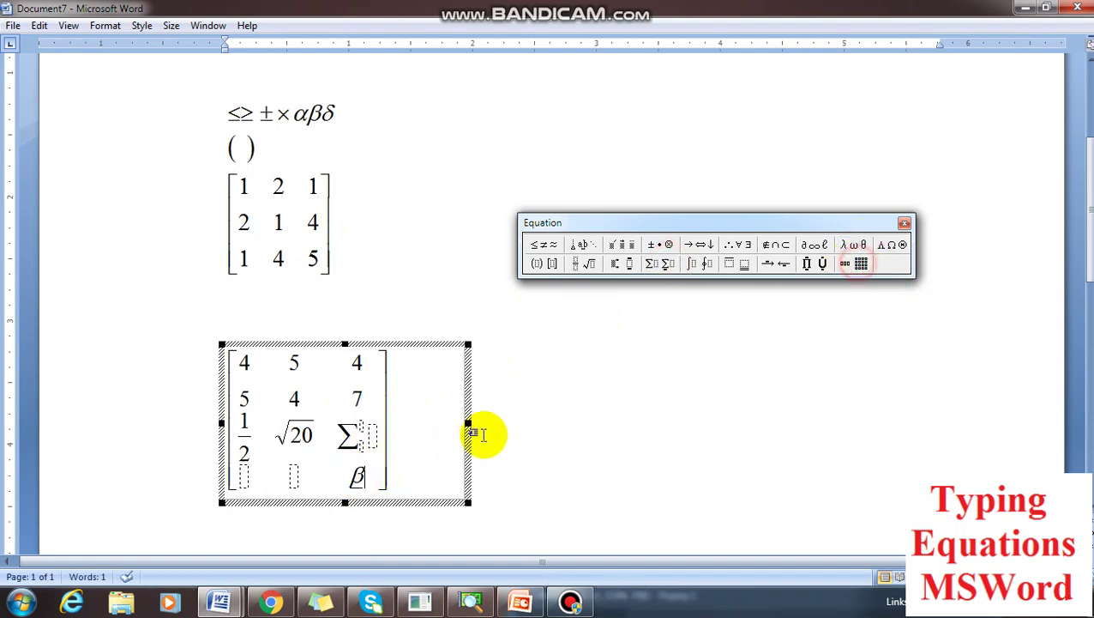
pyautogui.click(297, 476)
pyautogui.click(699, 246)
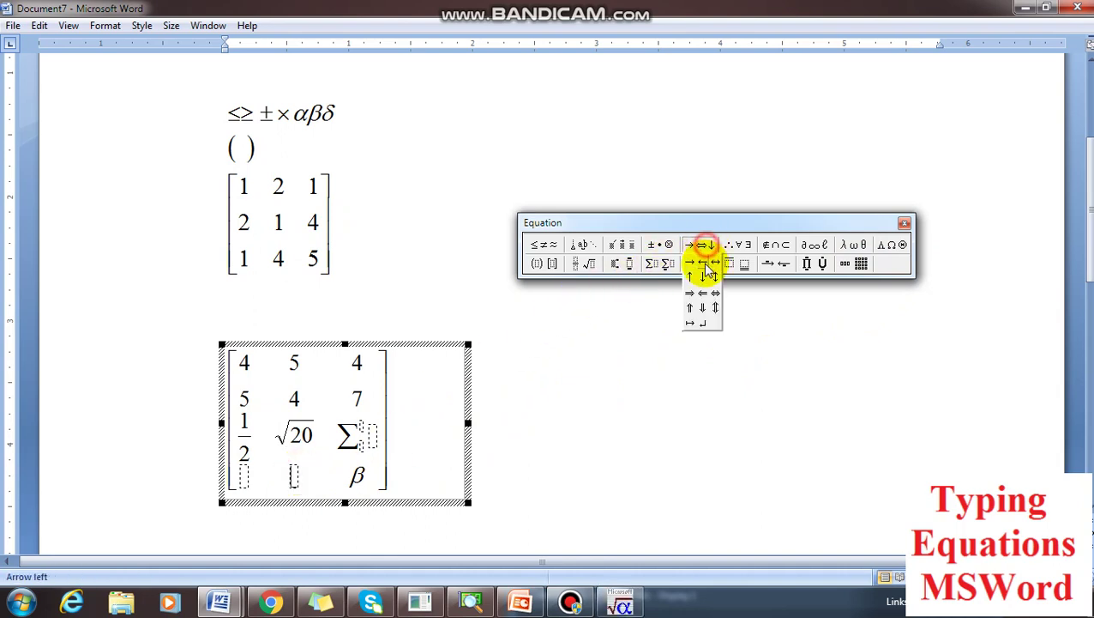
pyautogui.click(694, 277)
pyautogui.click(638, 427)
pyautogui.click(320, 327)
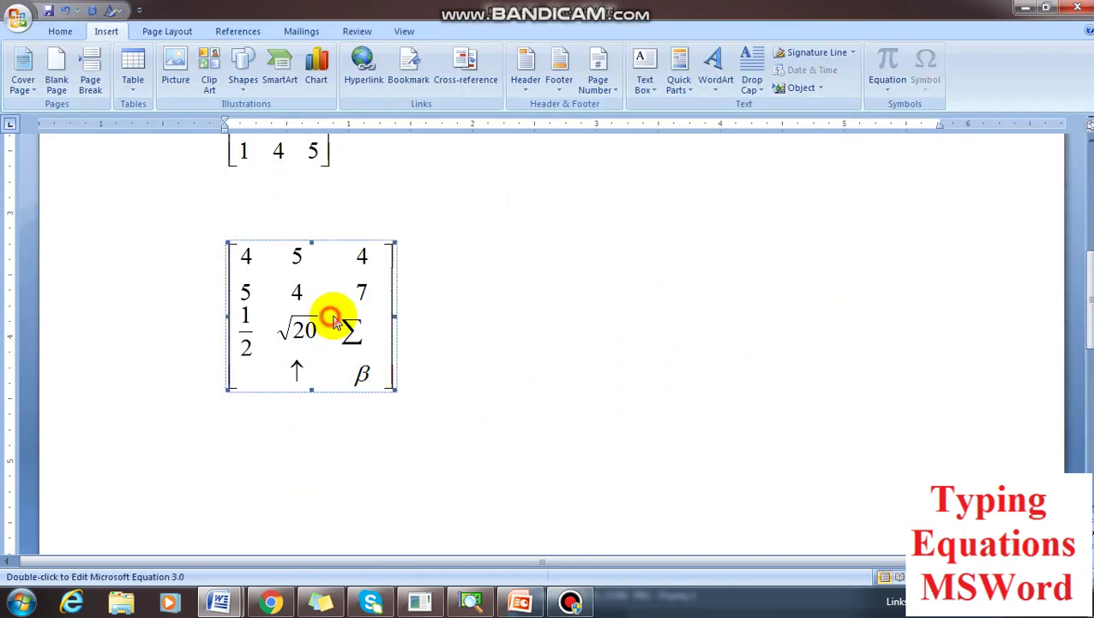
# Deselect the matrix, then open and cancel the Insert Object dialog.
pyautogui.click(456, 341)
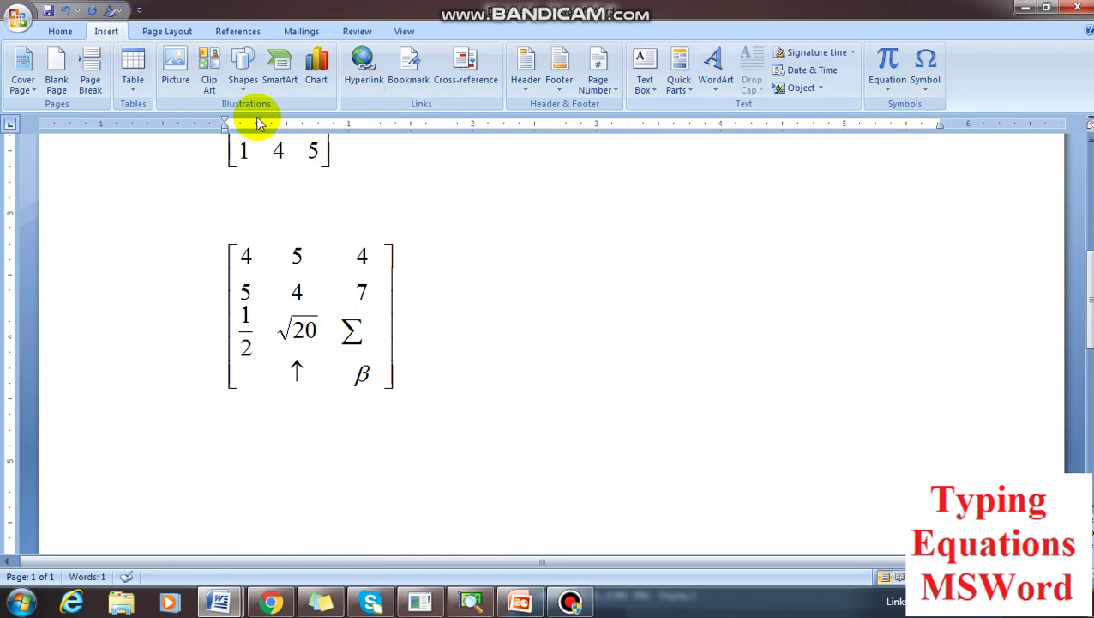
pyautogui.click(820, 87)
pyautogui.click(822, 108)
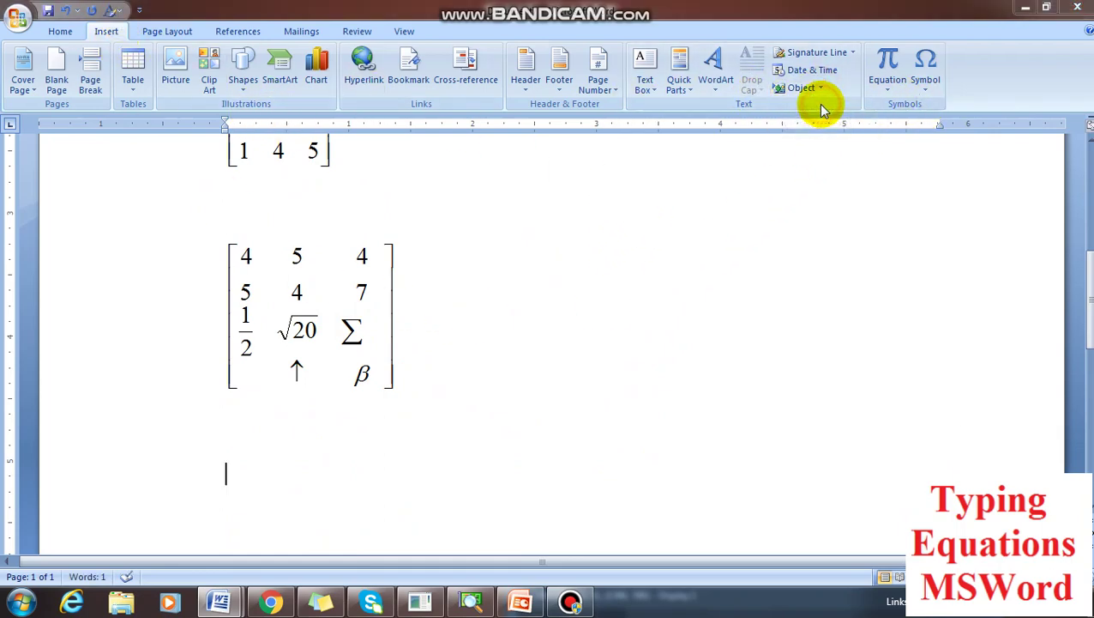
pyautogui.click(950, 157)
# Switch to the other Word document and select its V_OAV integral equation.
pyautogui.moveTo(220, 600)
pyautogui.click(160, 526)
pyautogui.scroll(5, 477, 318)
pyautogui.scroll(-5, 476, 314)
pyautogui.scroll(5, 464, 207)
pyautogui.scroll(3, 476, 239)
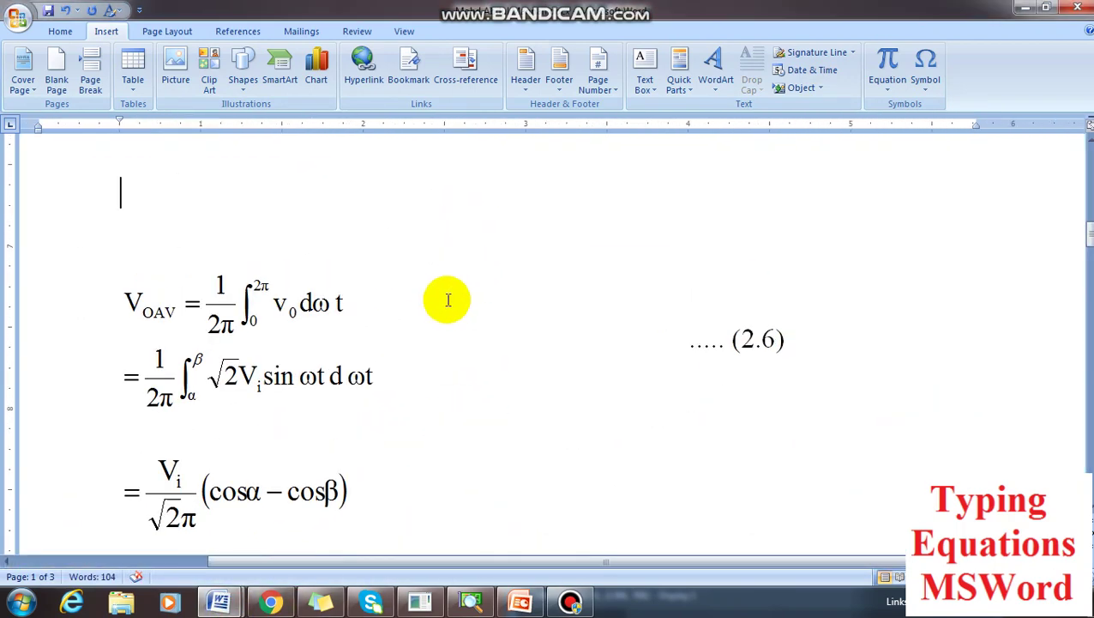
pyautogui.click(288, 325)
# In the V_OAV equation, add a new line below the first with V and a subscript.
pyautogui.doubleClick(298, 364)
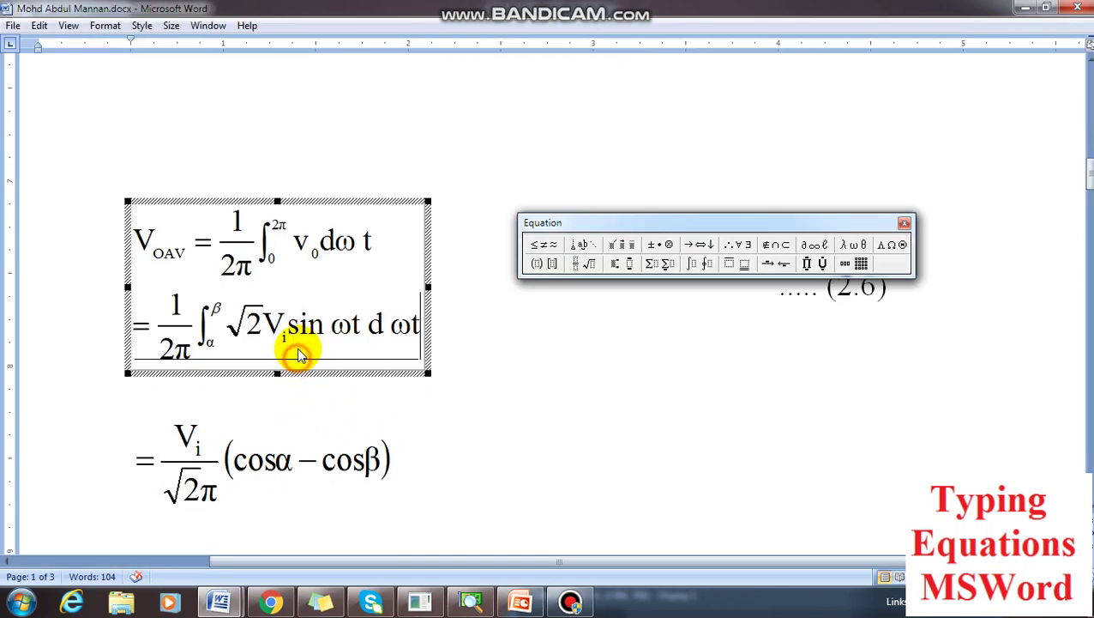
pyautogui.click(391, 247)
pyautogui.press('Return')
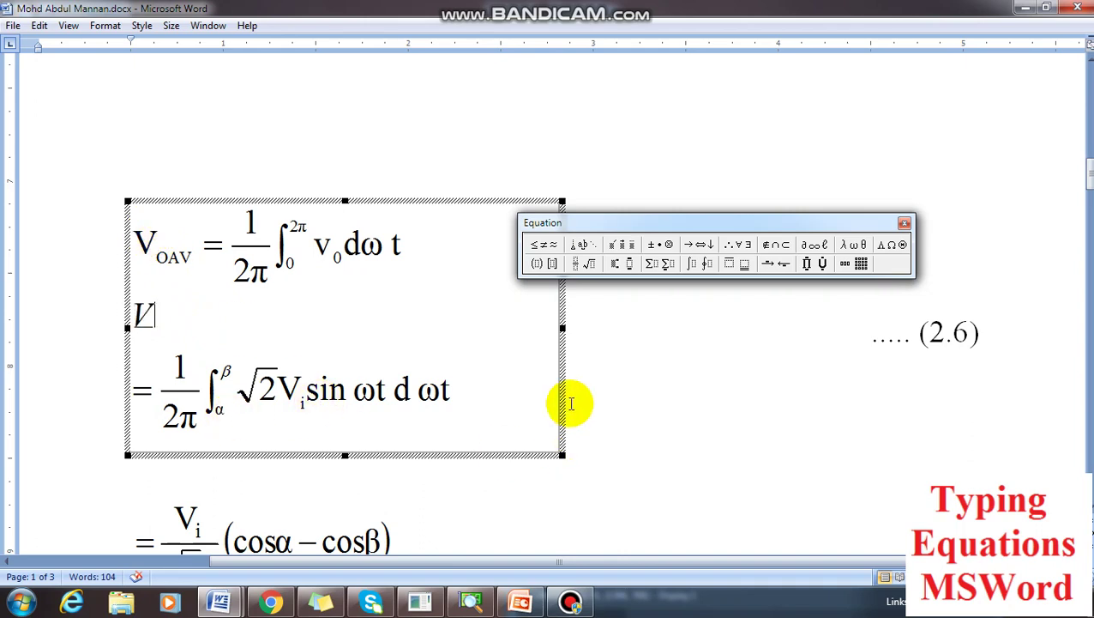
pyautogui.click(624, 264)
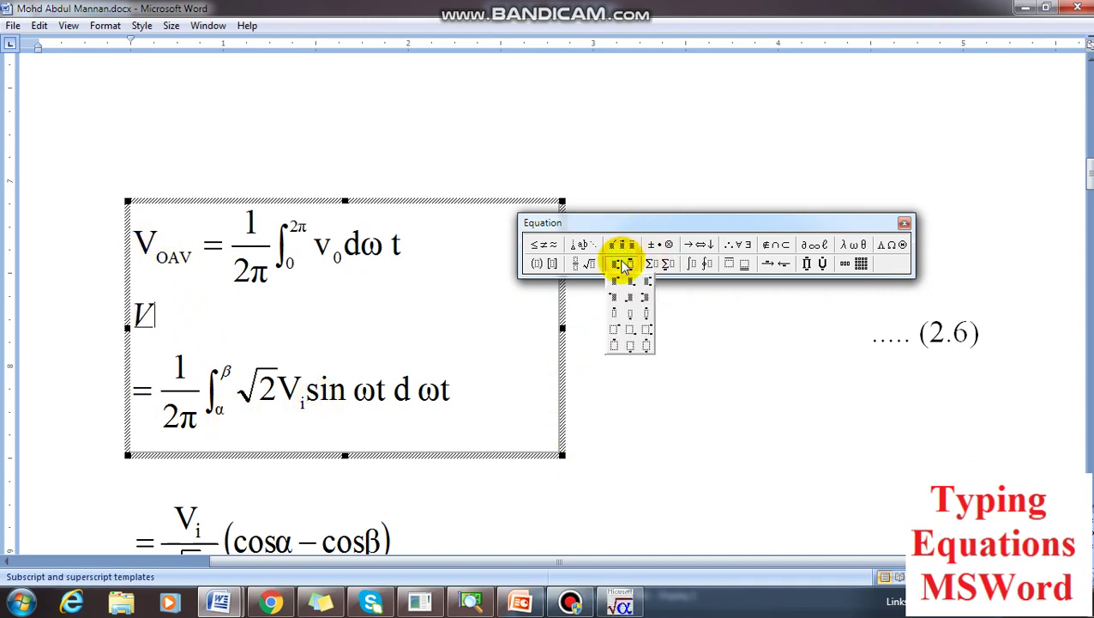
pyautogui.click(632, 283)
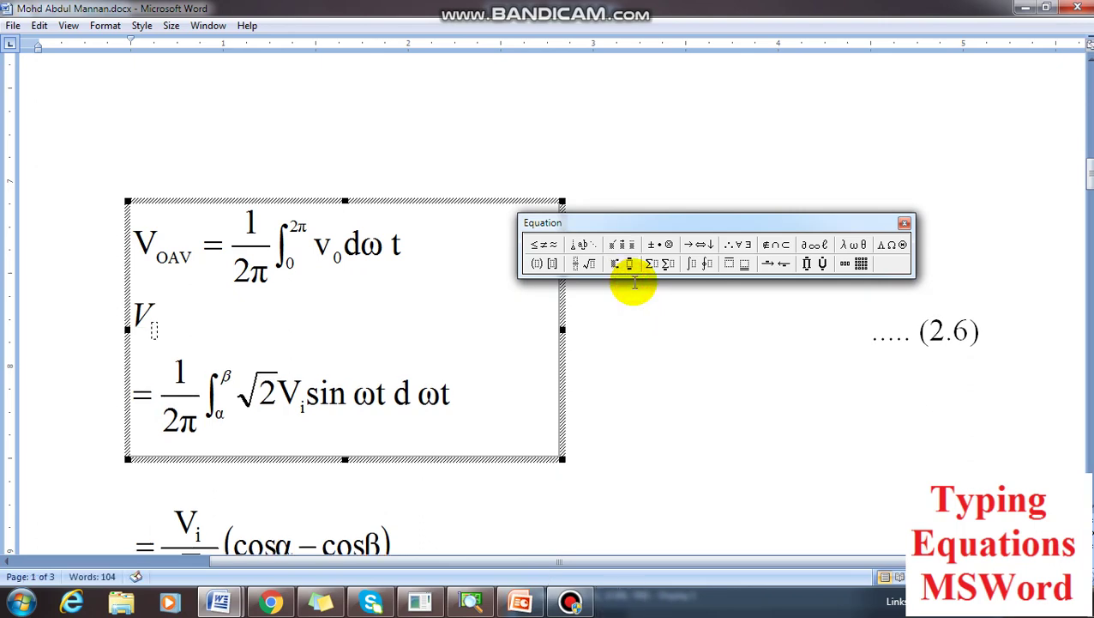
pyautogui.hotkey('ctrl', 'g')
pyautogui.write('a')
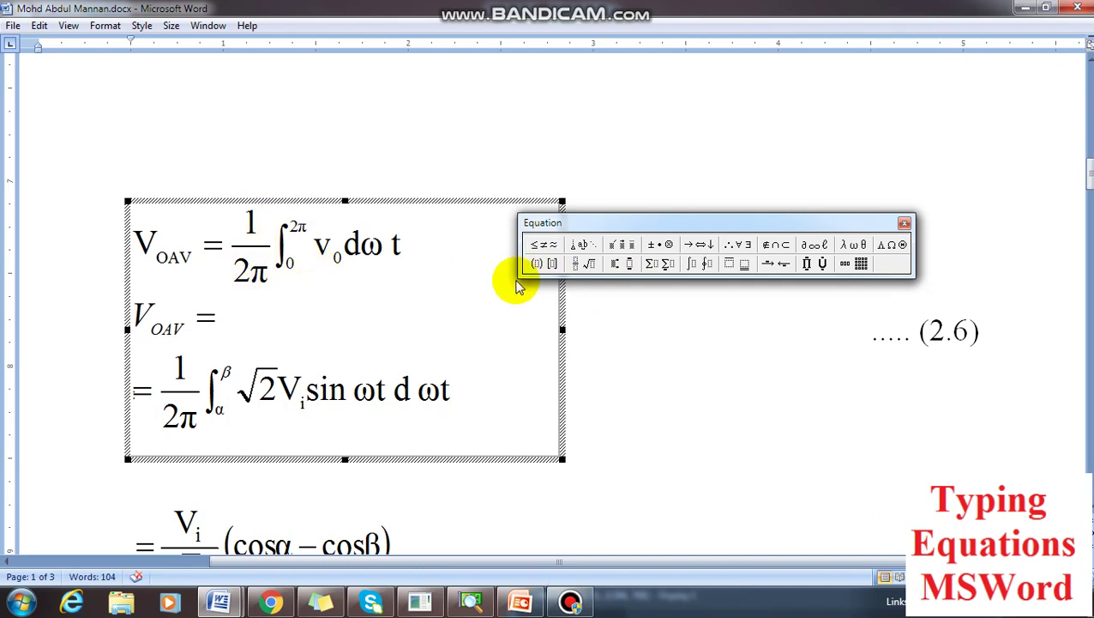
# Insert the fraction 1/2π after V_OAV =.
pyautogui.click(583, 264)
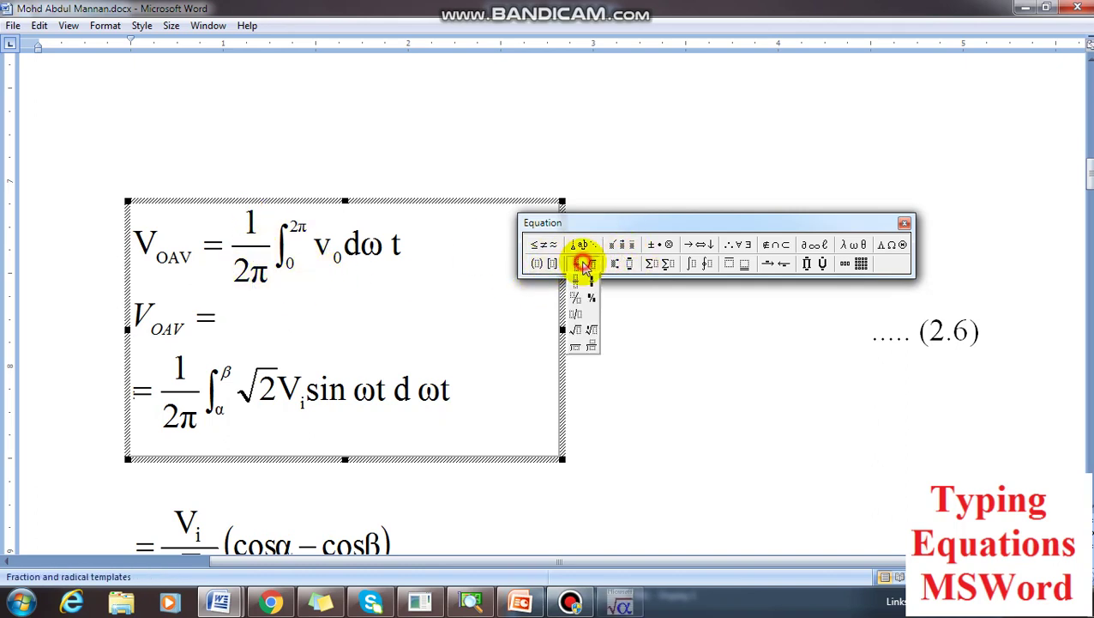
pyautogui.click(577, 280)
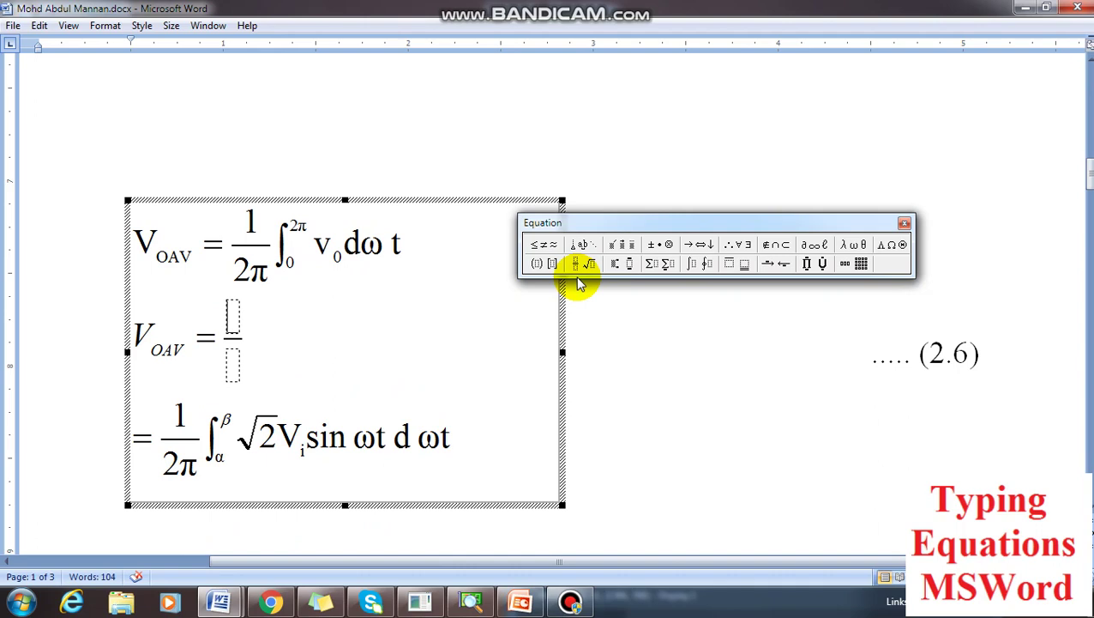
pyautogui.write('1')
pyautogui.press('Tab')
pyautogui.write('2')
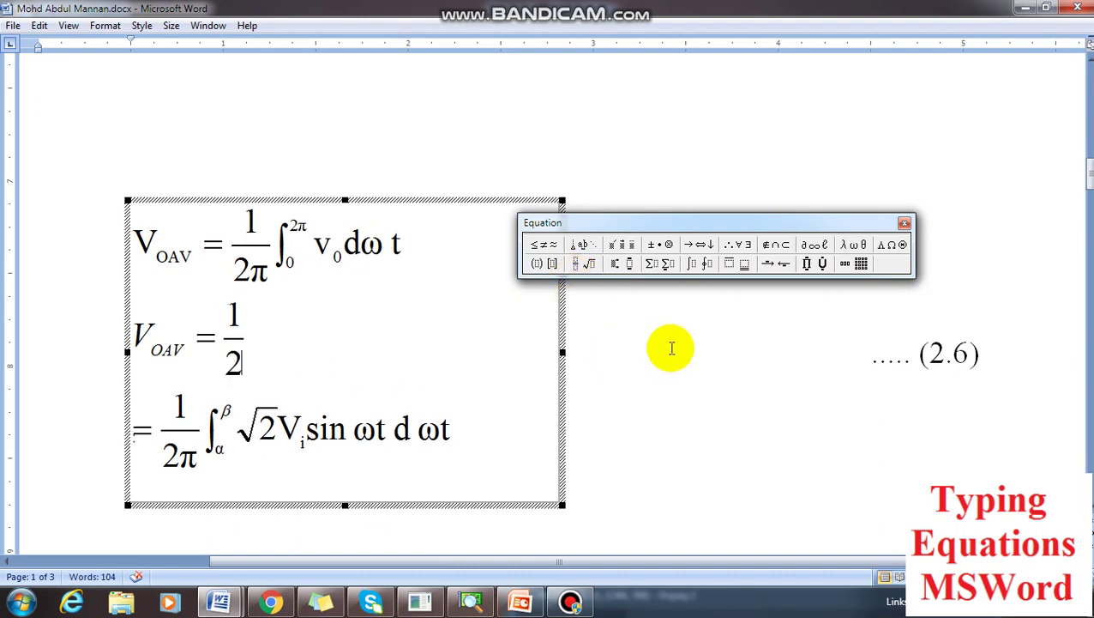
pyautogui.click(854, 244)
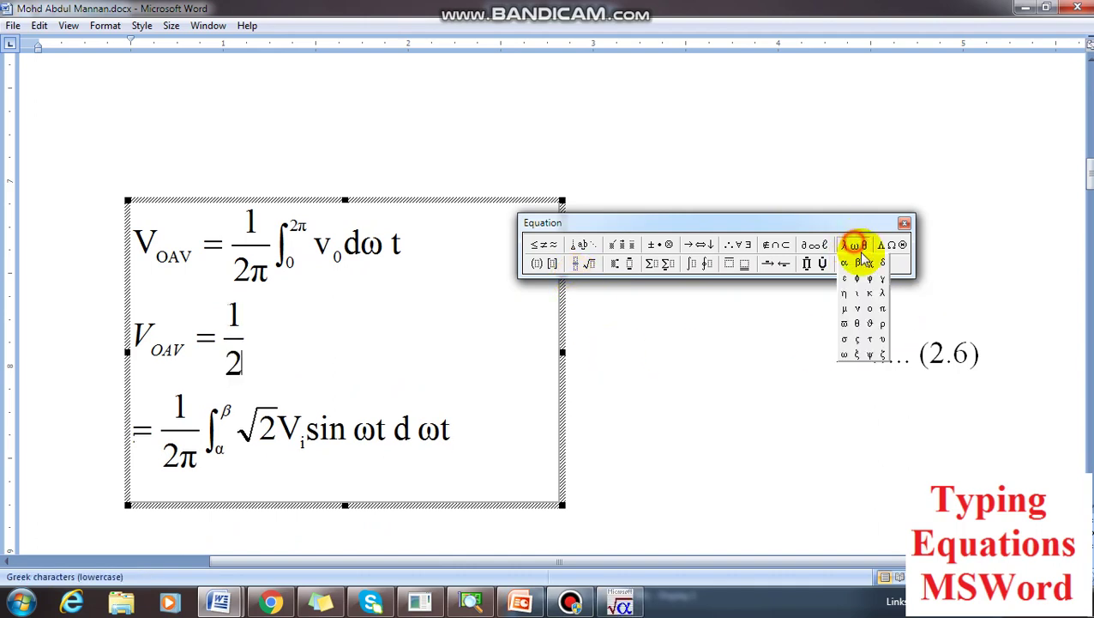
pyautogui.click(884, 309)
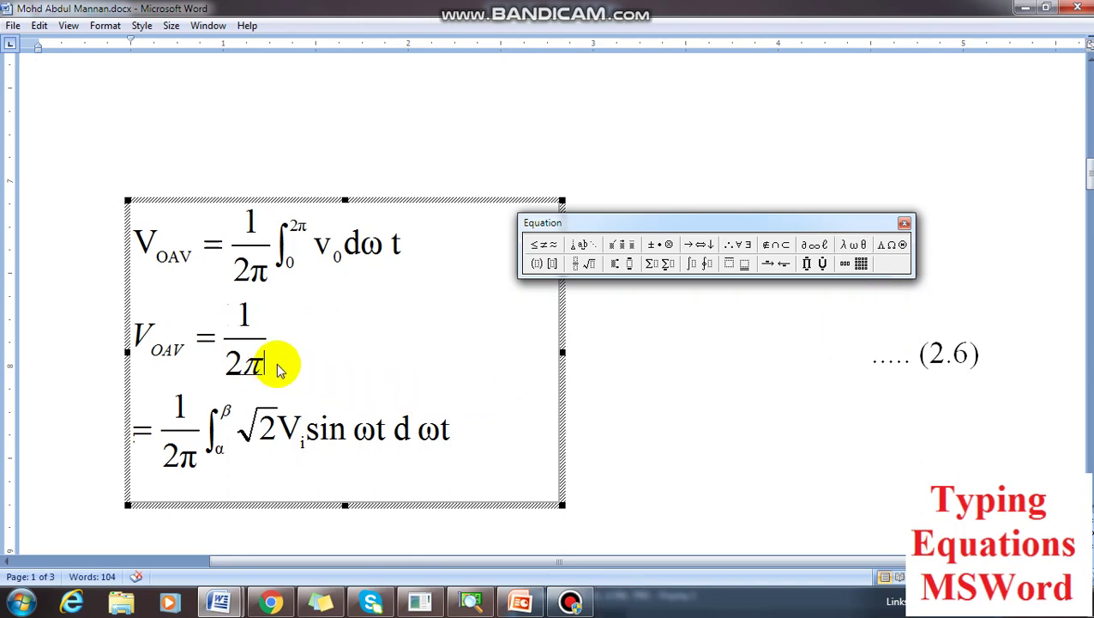
# Add a definite integral with upper limit 2π and lower limit 0.
pyautogui.click(705, 263)
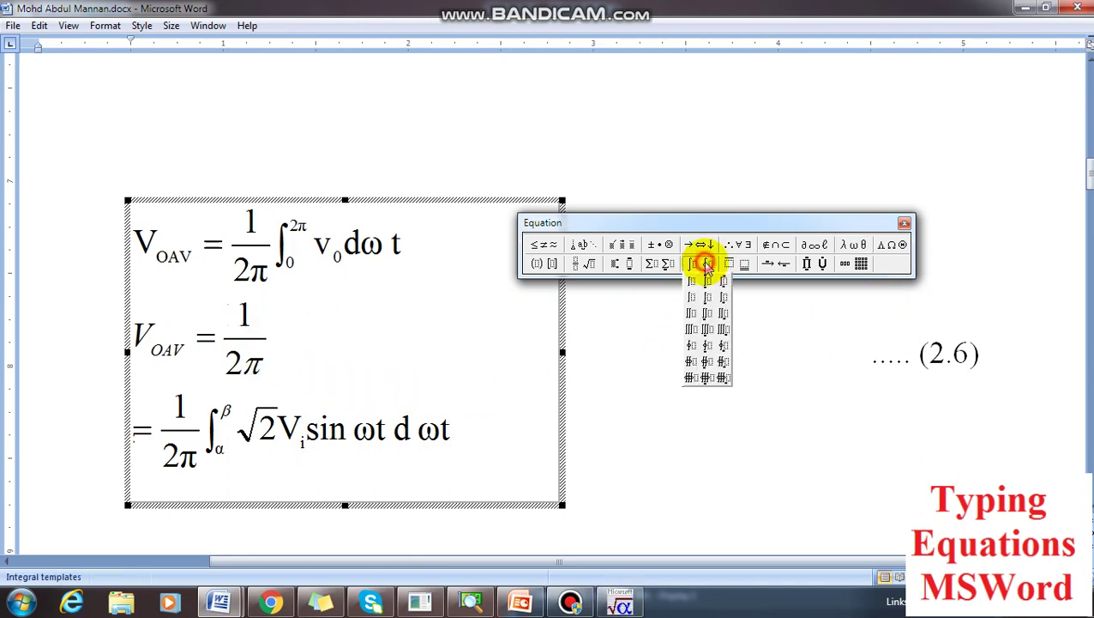
pyautogui.click(708, 288)
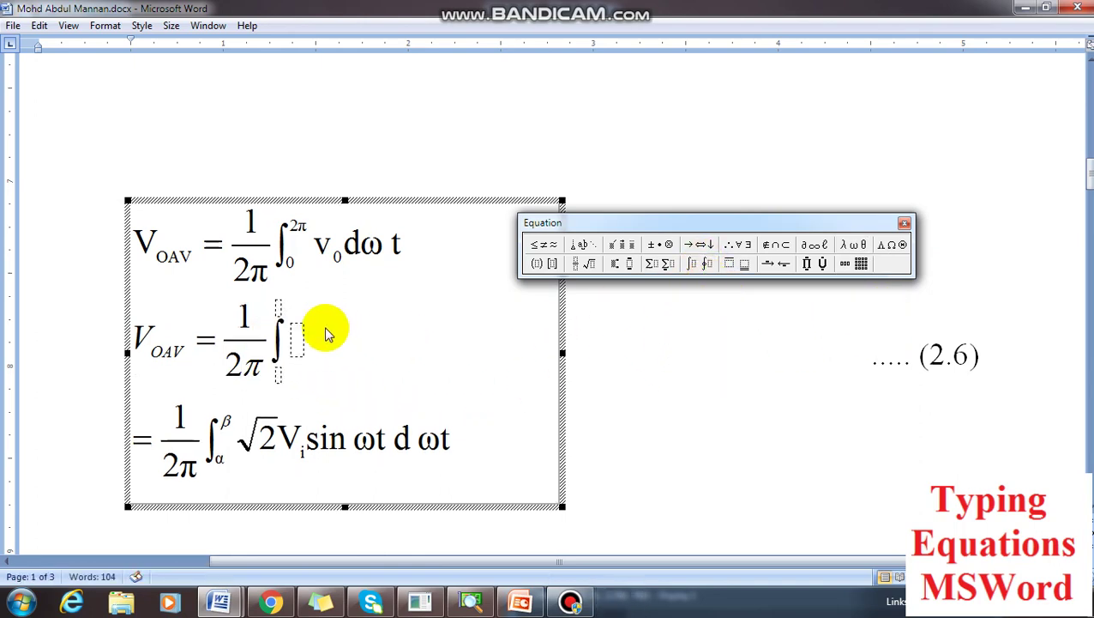
pyautogui.click(278, 306)
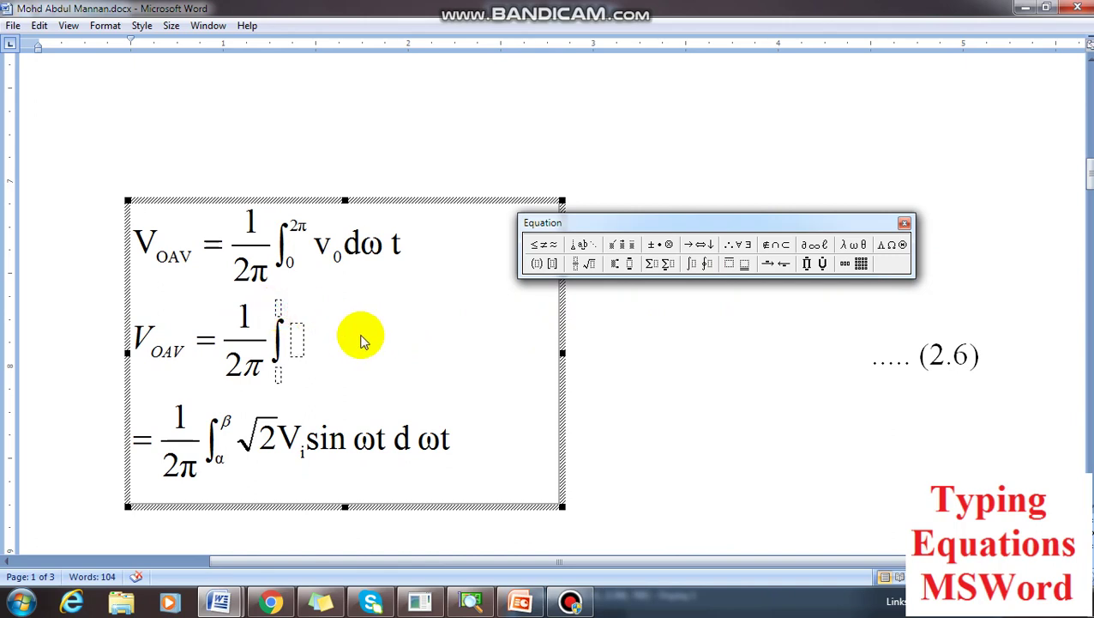
pyautogui.write('2')
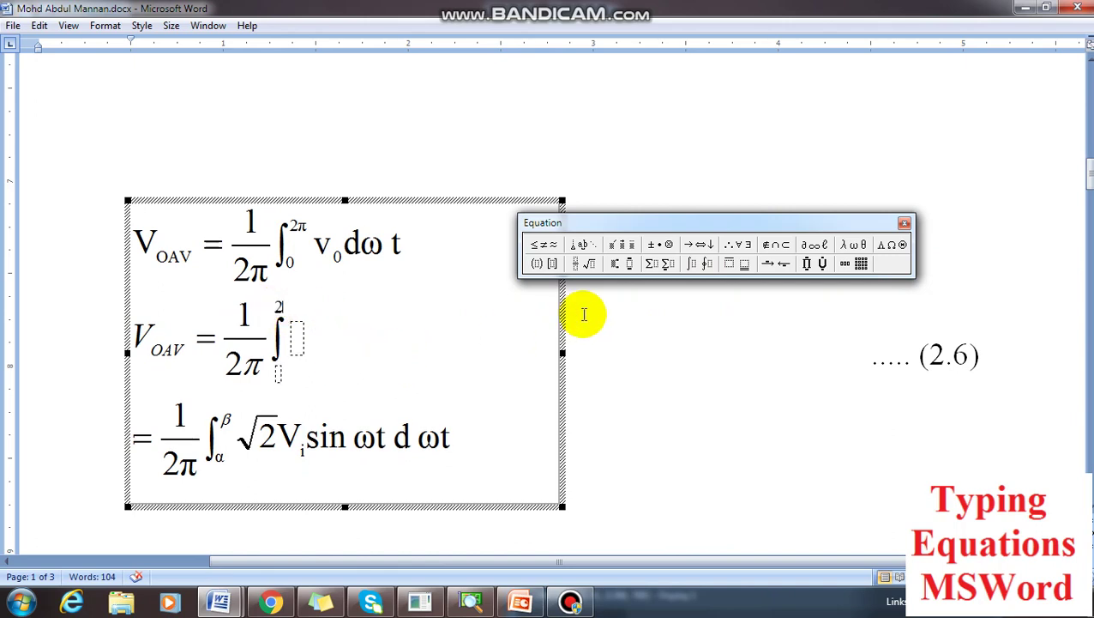
pyautogui.click(855, 245)
pyautogui.click(883, 308)
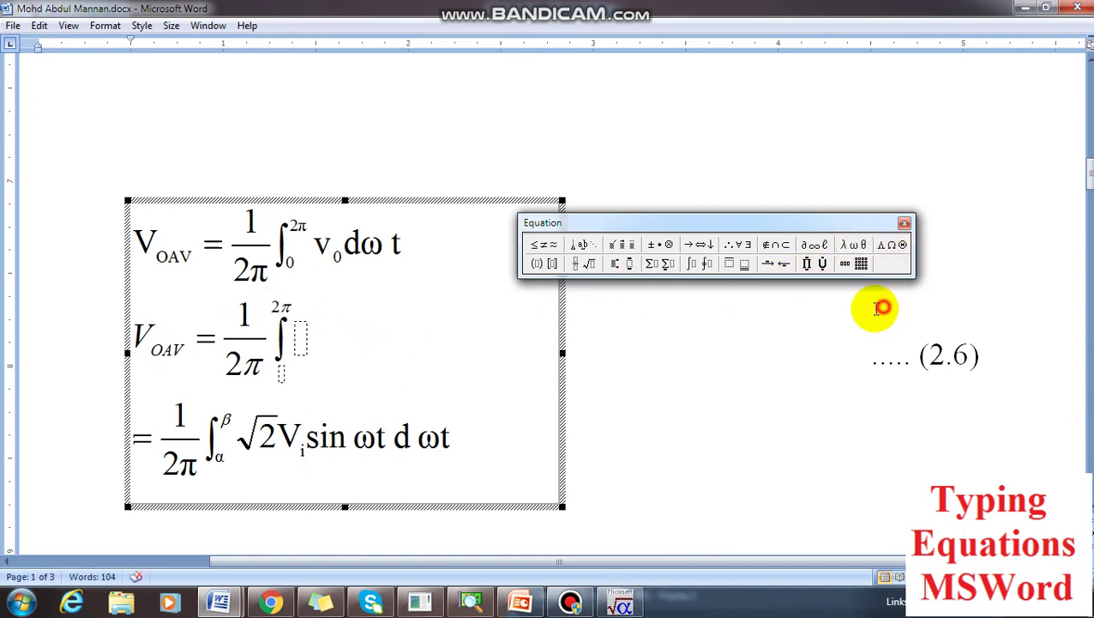
pyautogui.click(283, 375)
pyautogui.hotkey('ctrl', 'g')
pyautogui.press('a')
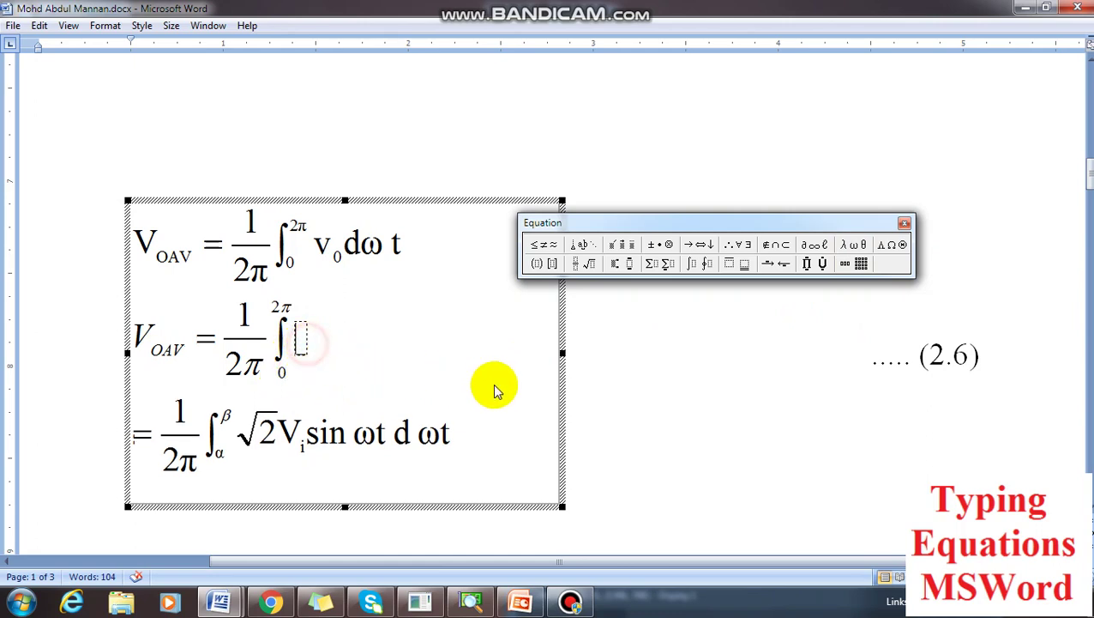
# Fill the integrand with V₀ dωt.
pyautogui.click(622, 264)
pyautogui.click(633, 283)
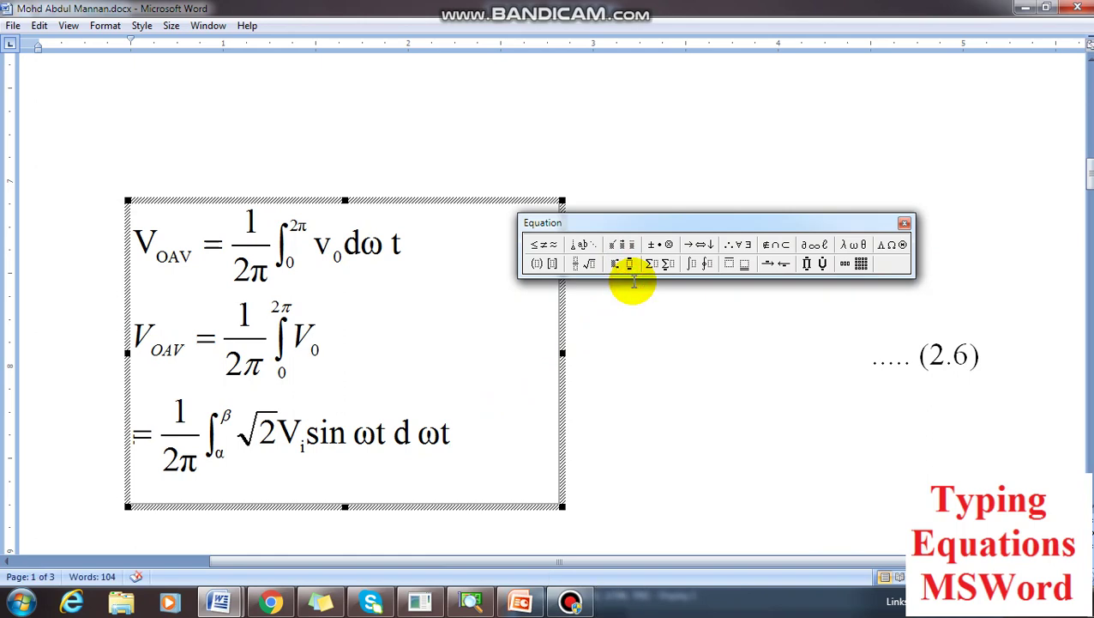
pyautogui.write('0')
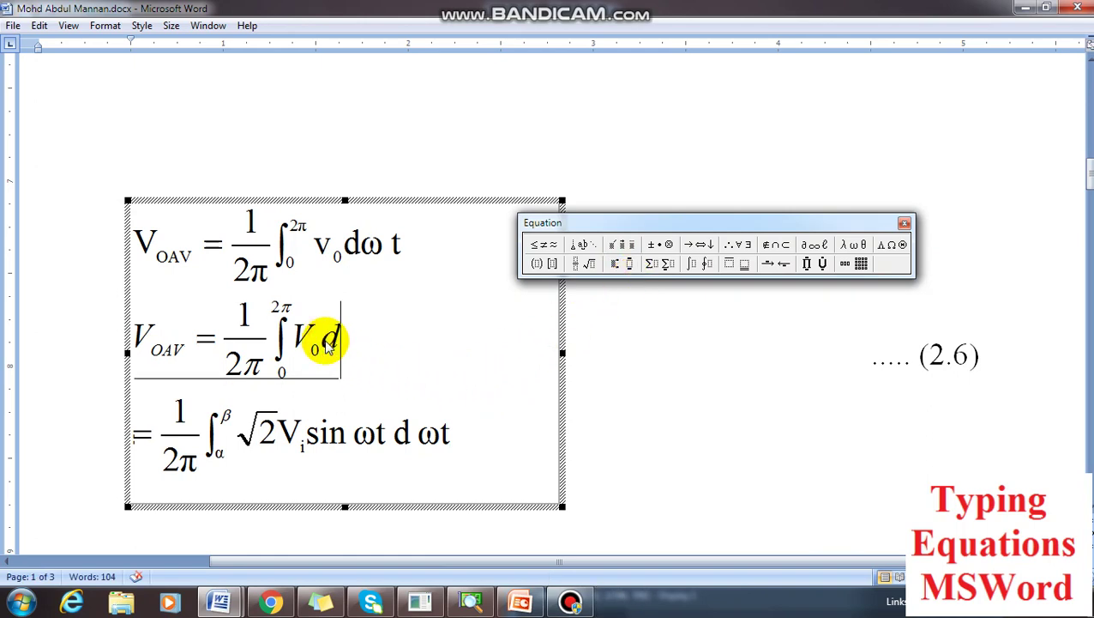
pyautogui.click(854, 245)
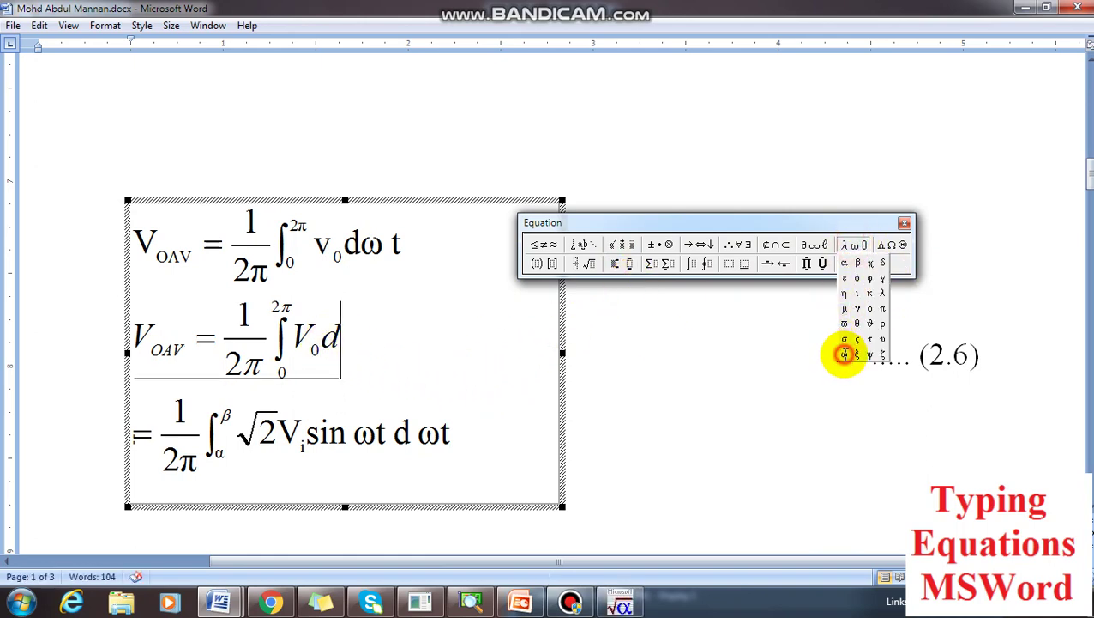
pyautogui.click(844, 353)
# Exit Equation Editor, hide the white space between pages, and bring up PowerPoint.
pyautogui.moveTo(420, 399); pyautogui.dragTo(103, 337)
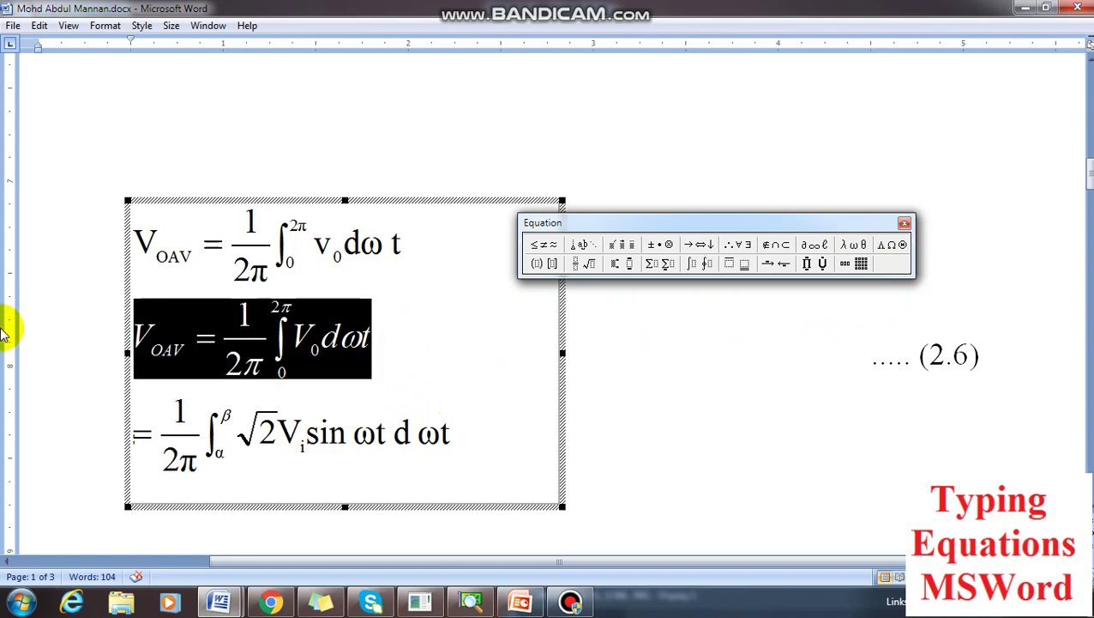
pyautogui.click(384, 351)
pyautogui.click(703, 374)
pyautogui.scroll(-8, 366, 371)
pyautogui.doubleClick(376, 319)
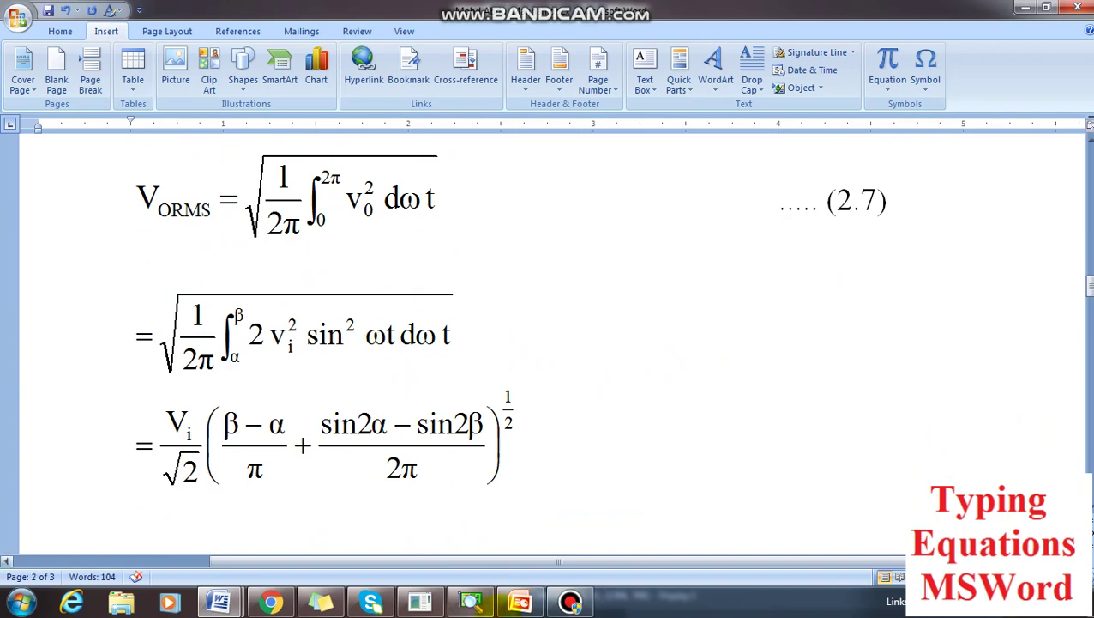
pyautogui.click(523, 603)
# Show slide 31 'Insert - object - insert object', then return to the Word equations document.
pyautogui.scroll(5, 132, 320)
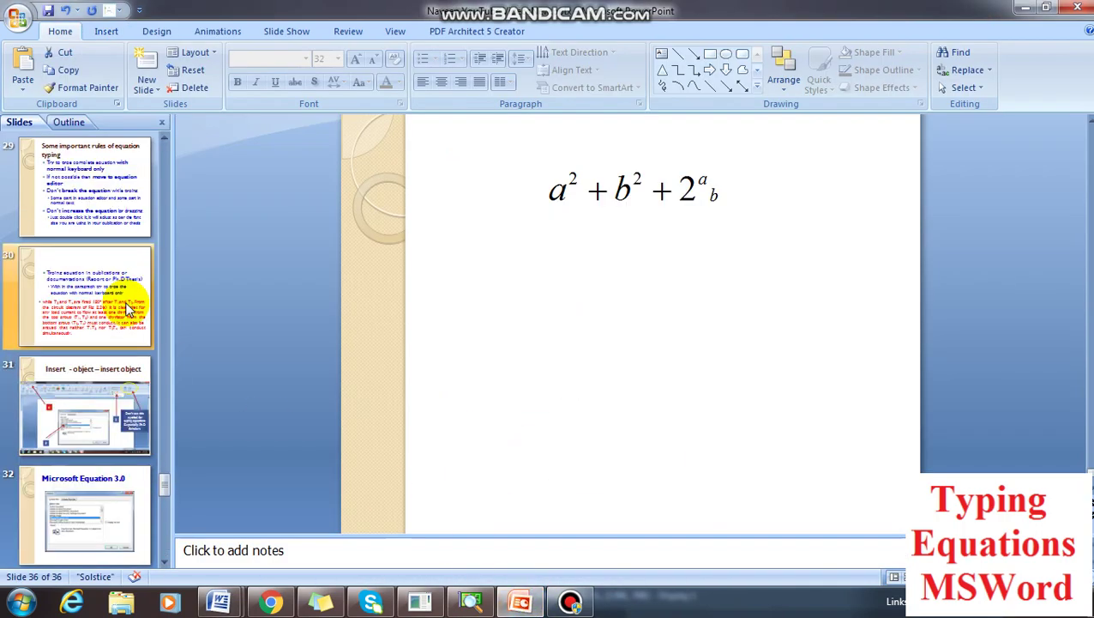
pyautogui.scroll(-4, 128, 316)
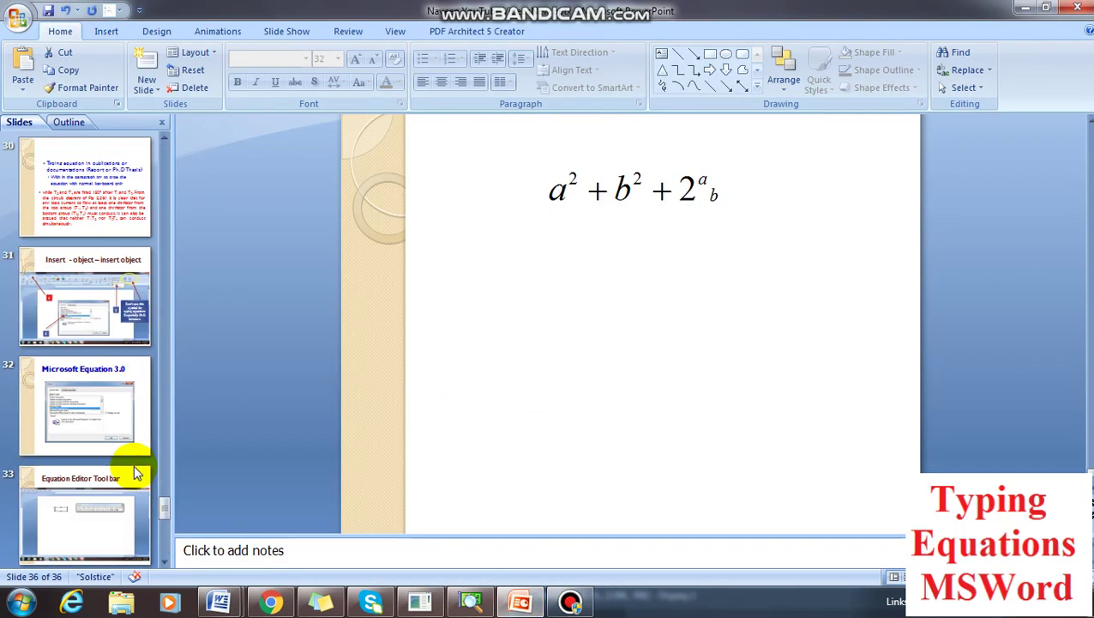
pyautogui.click(96, 182)
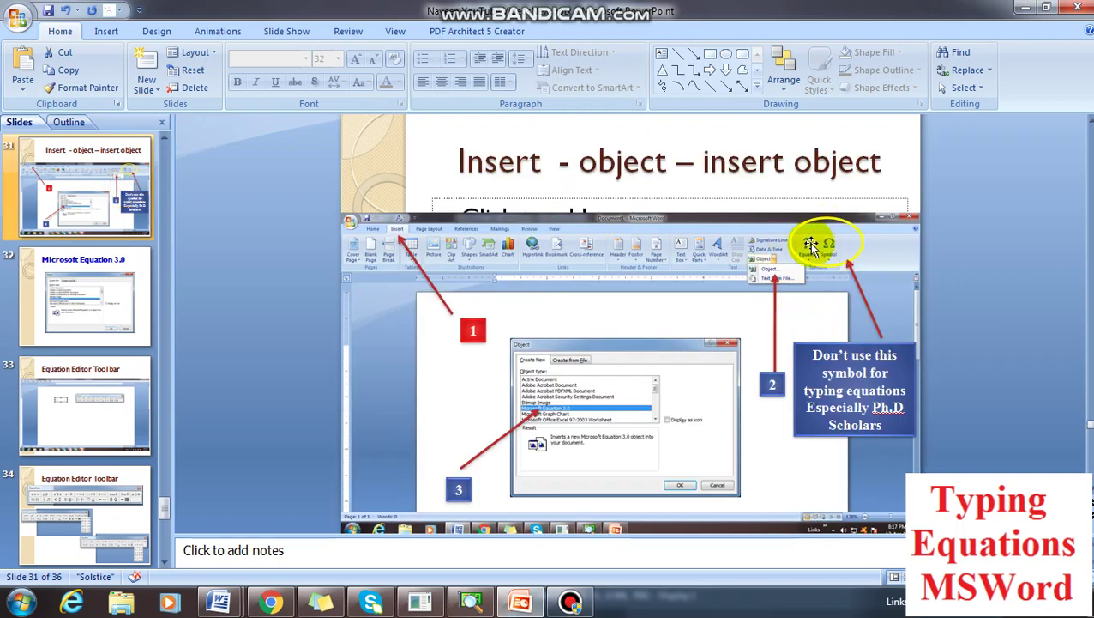
pyautogui.moveTo(234, 604)
pyautogui.click(164, 517)
pyautogui.scroll(-10, 380, 304)
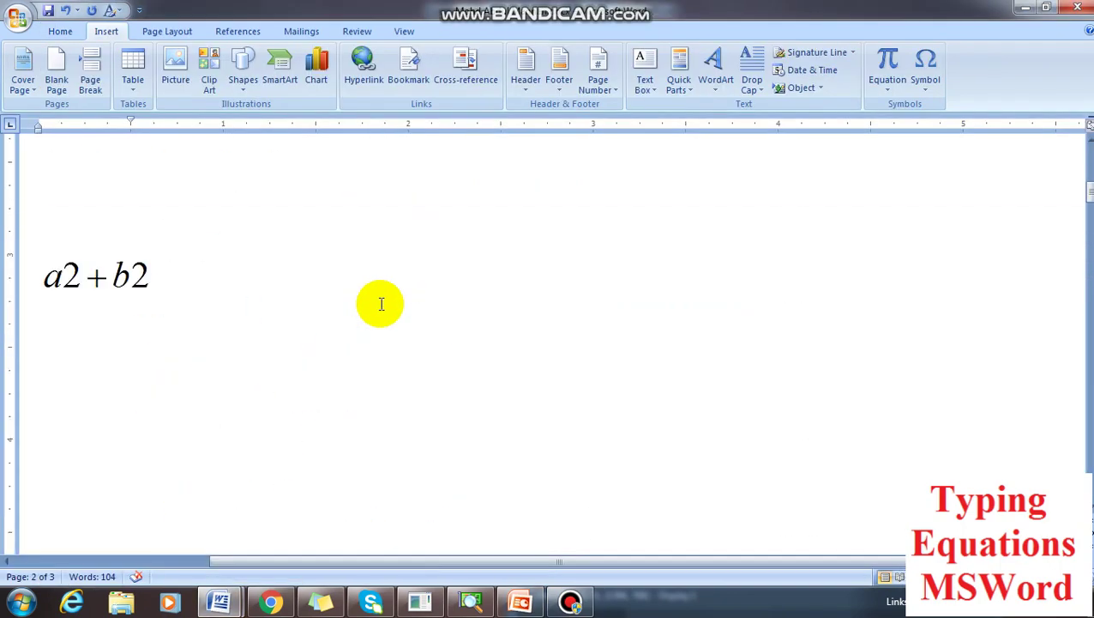
# Open the V_OAV equation and select its finished line for copying.
pyautogui.click(151, 280)
pyautogui.scroll(-5, 178, 347)
pyautogui.scroll(10, 228, 398)
pyautogui.scroll(-10, 179, 312)
pyautogui.click(178, 313)
pyautogui.scroll(10, 317, 405)
pyautogui.doubleClick(337, 271)
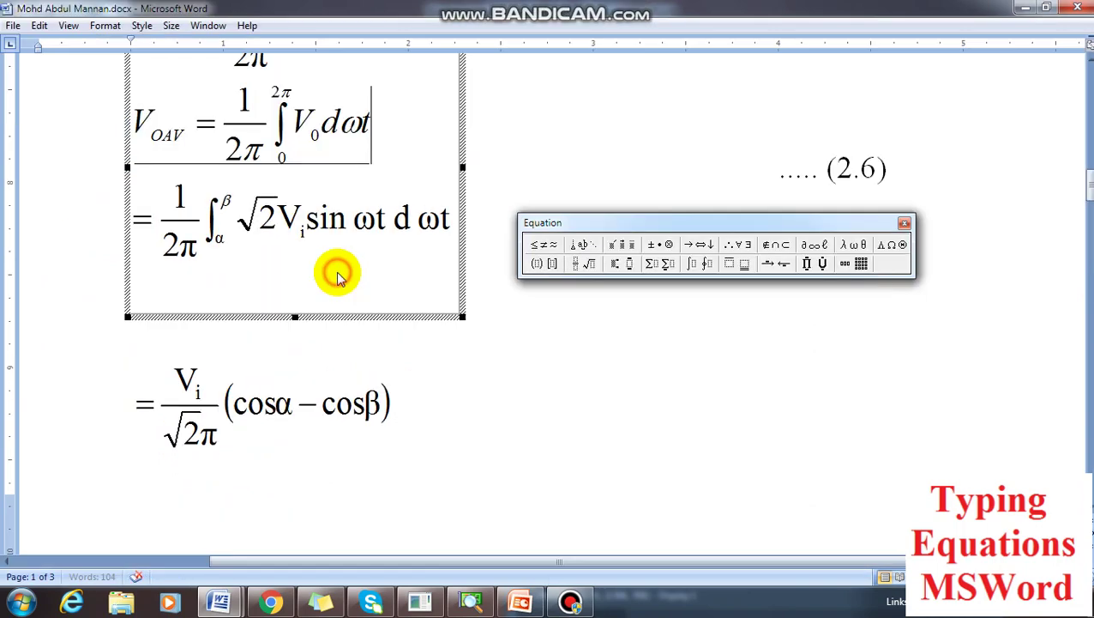
pyautogui.moveTo(397, 128); pyautogui.dragTo(135, 129)
pyautogui.scroll(1, 395, 313)
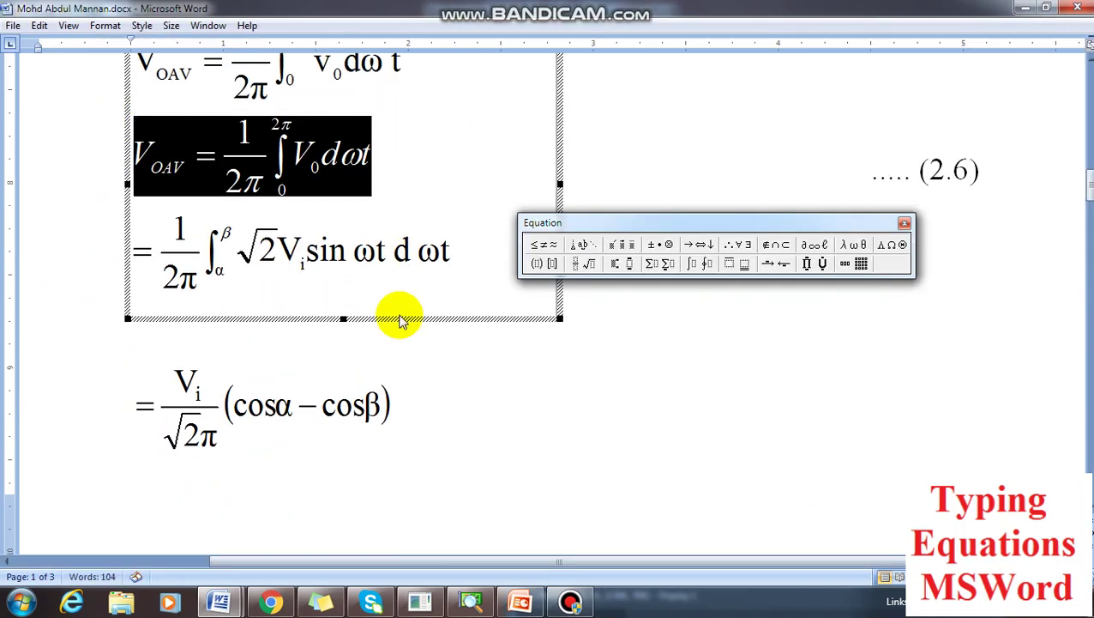
pyautogui.click(577, 420)
# Paste the V_OAV equation below a2+b2+2ab and start an empty line beneath.
pyautogui.scroll(-10, 576, 420)
pyautogui.click(205, 459)
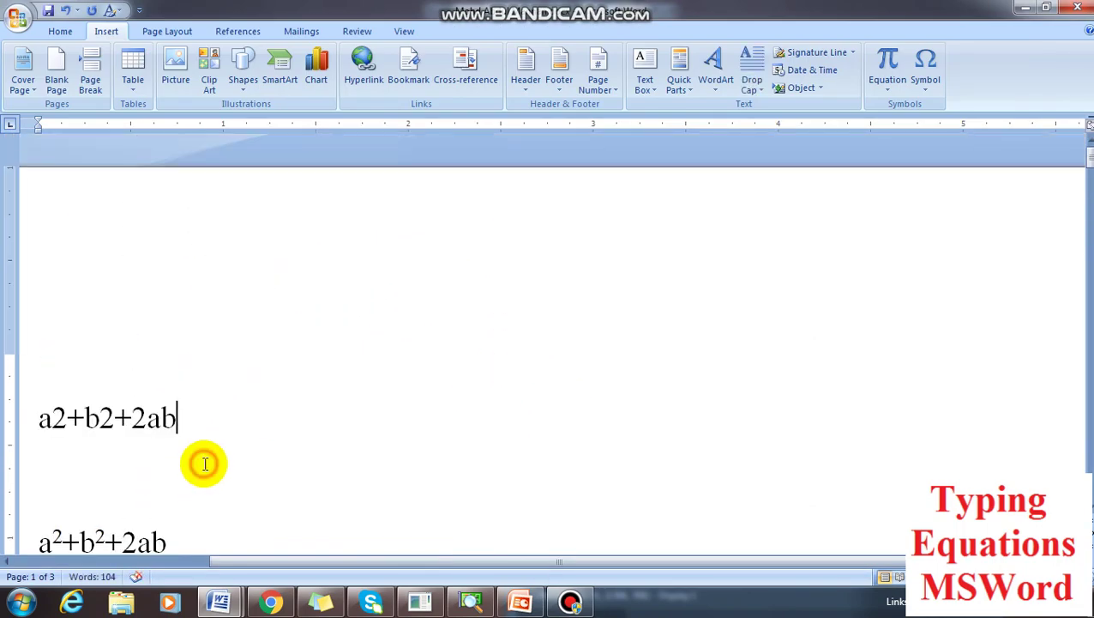
pyautogui.hotkey('ctrl', 'v')
pyautogui.scroll(-2, 207, 464)
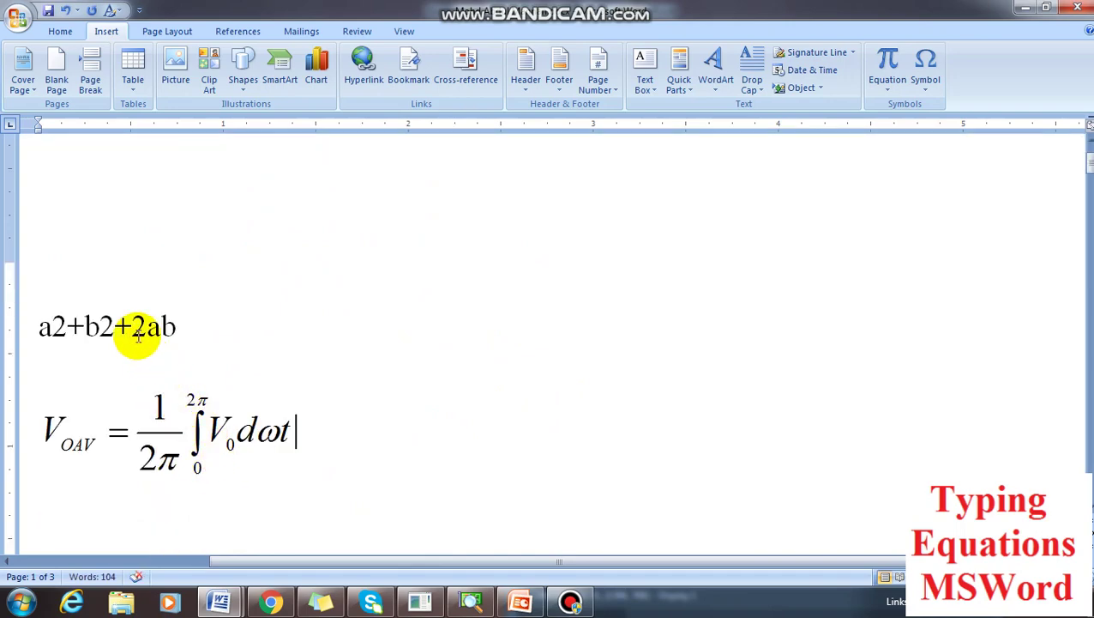
pyautogui.scroll(-2, 342, 437)
pyautogui.click(247, 333)
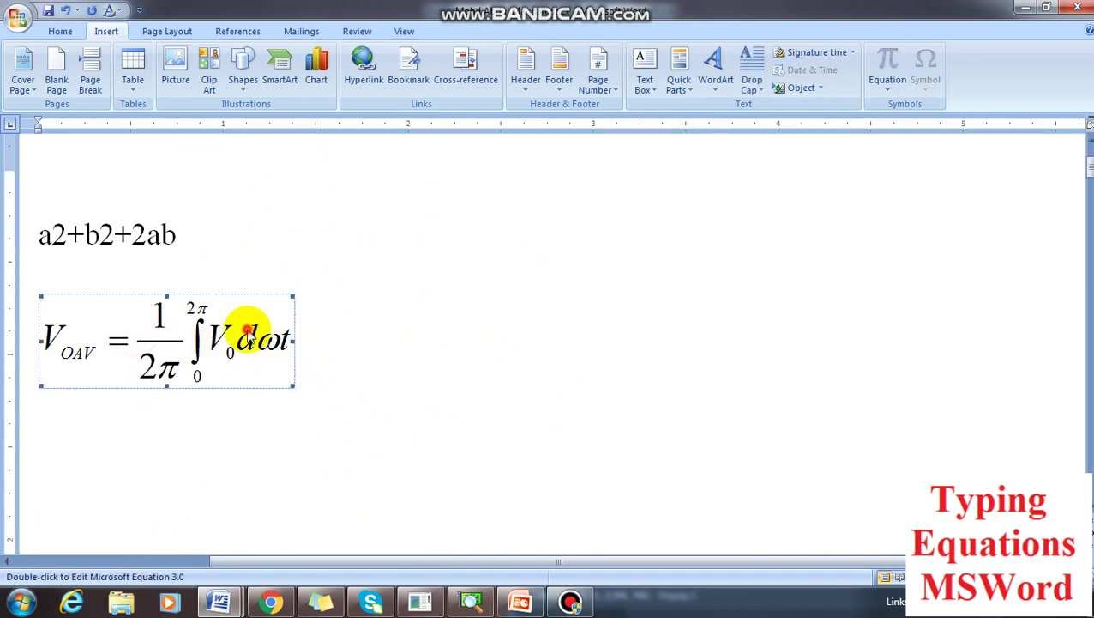
pyautogui.doubleClick(247, 336)
pyautogui.click(369, 330)
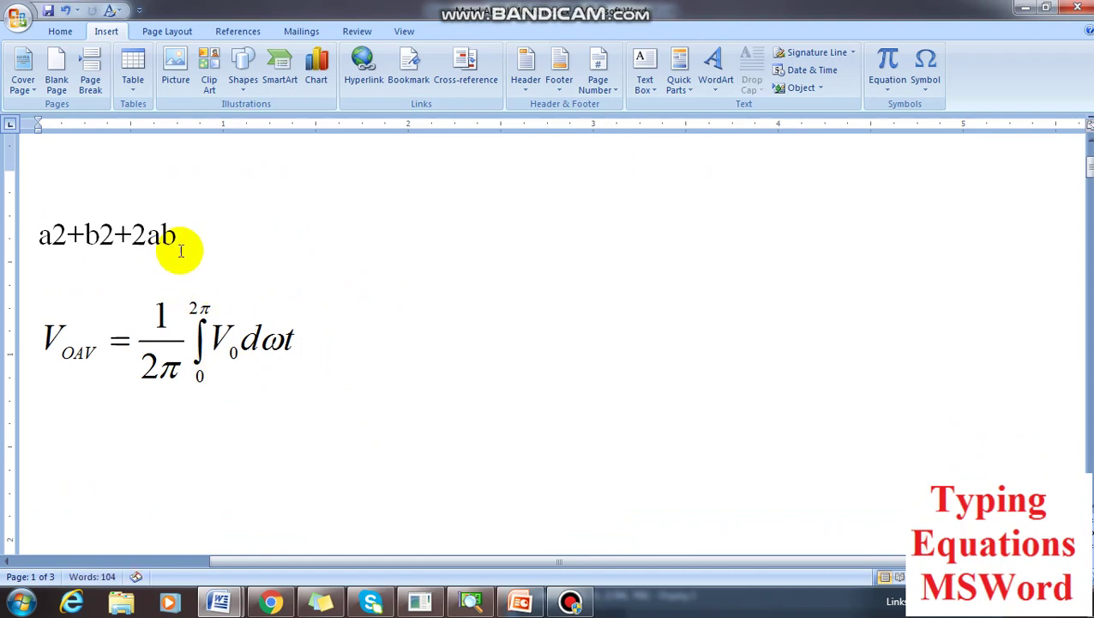
pyautogui.moveTo(187, 234); pyautogui.dragTo(15, 231)
pyautogui.click(383, 324)
pyautogui.press('Return')
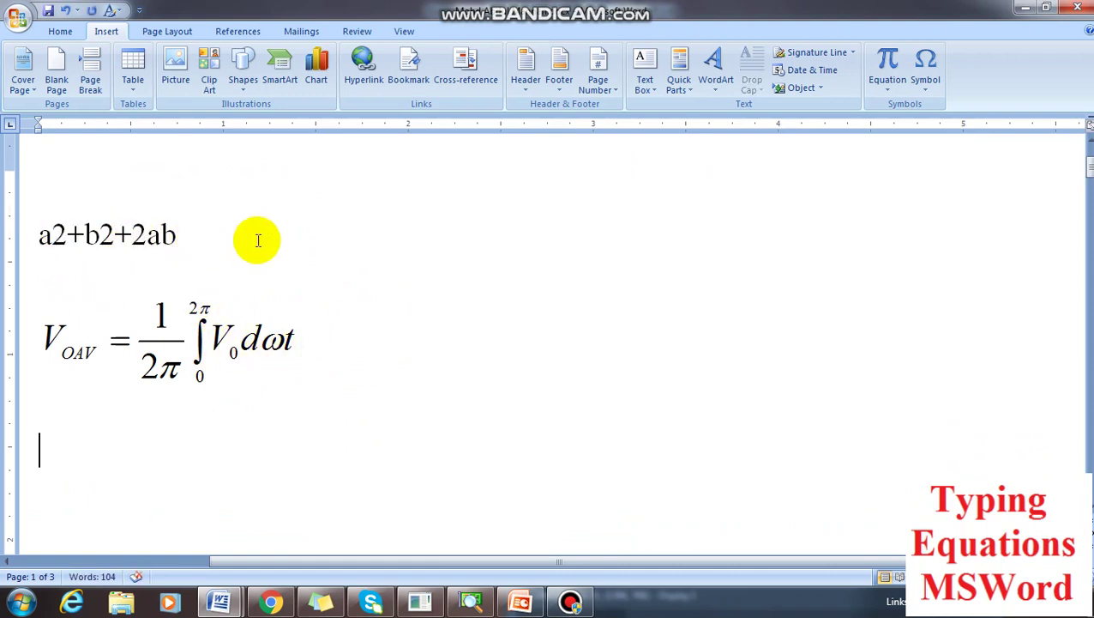
# Insert a built-in equation reading a2 + b2 + 2ab.
pyautogui.click(887, 61)
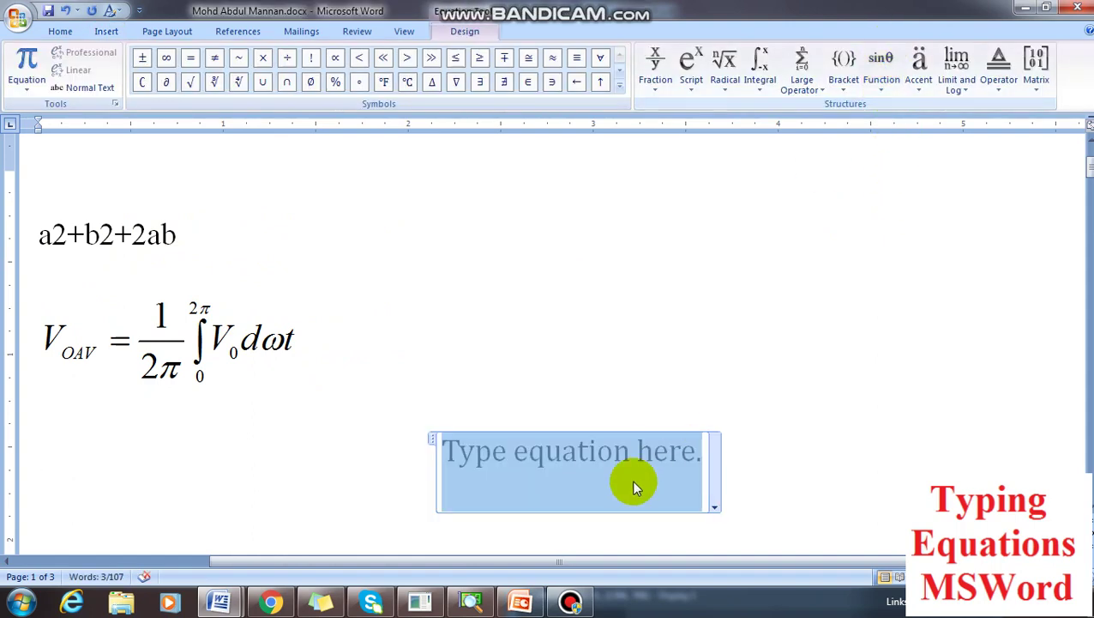
pyautogui.write('a2 ')
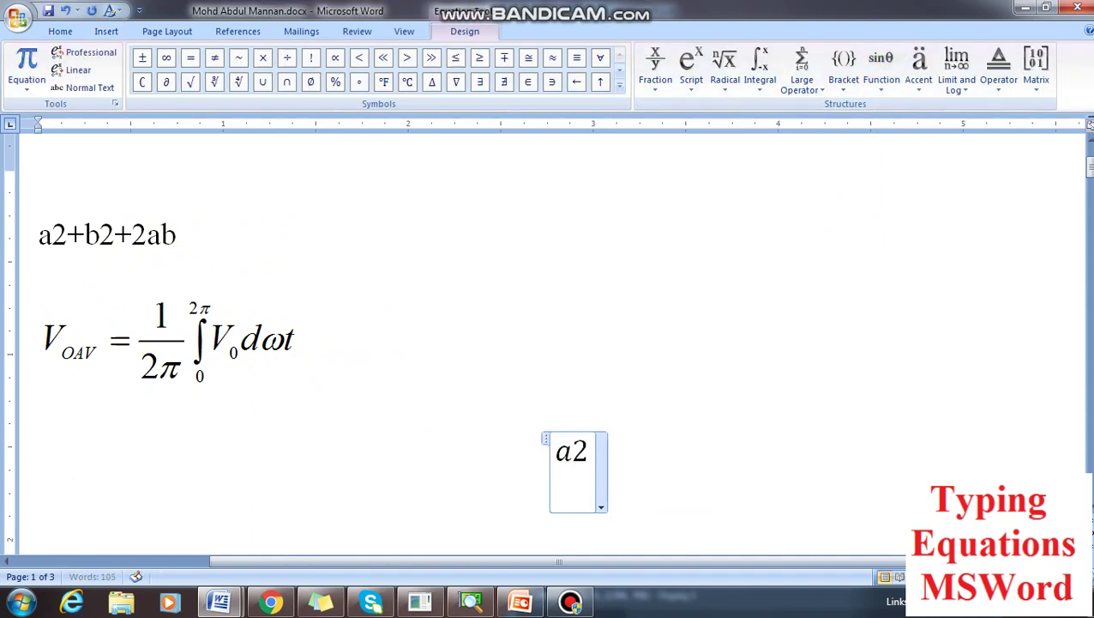
pyautogui.write('+ b2 + 2ab')
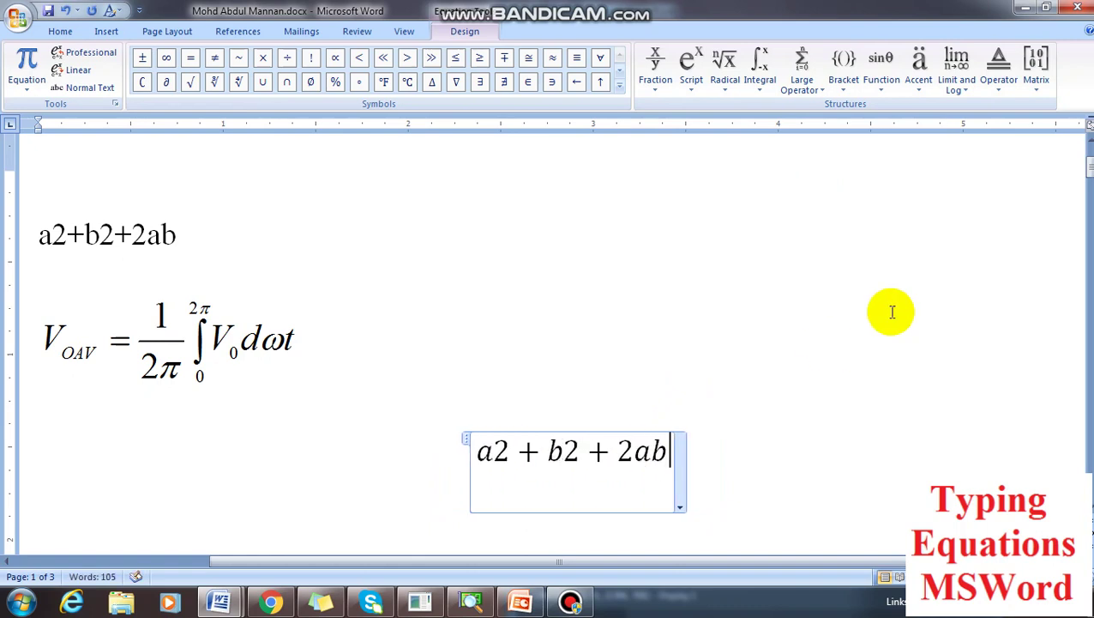
pyautogui.click(750, 327)
pyautogui.click(639, 451)
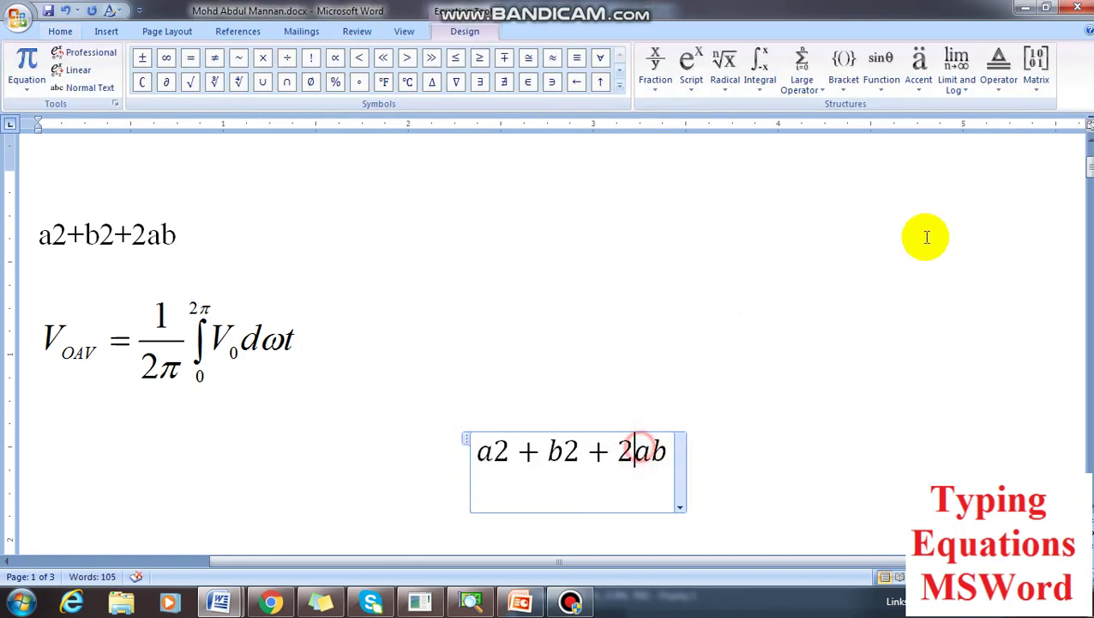
pyautogui.click(809, 310)
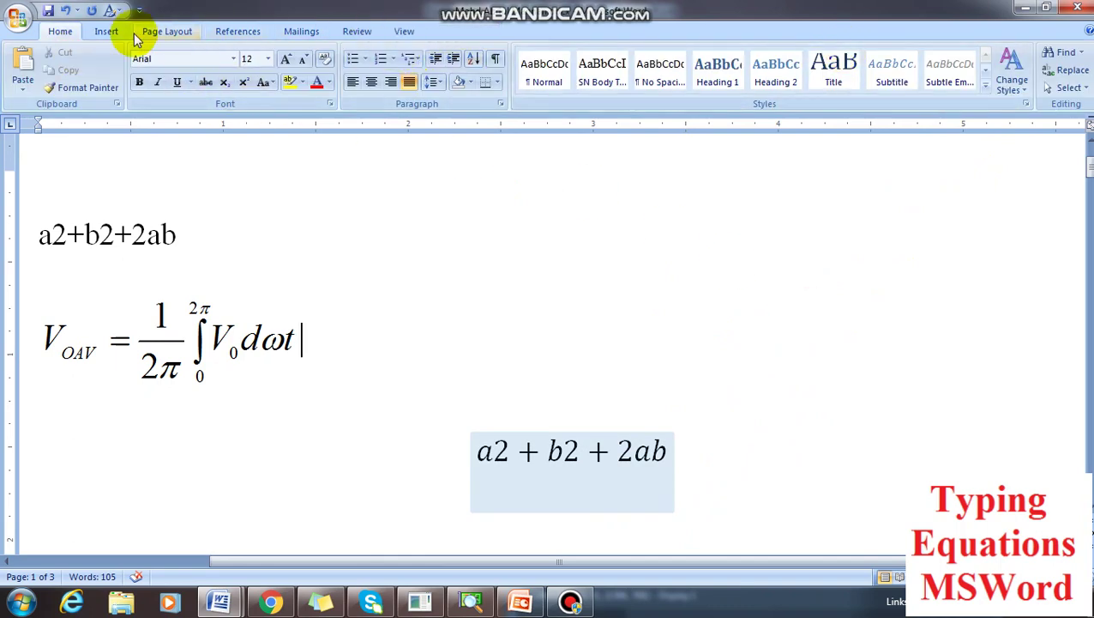
# Centre the V_OAV Equation 3.0 object on the page with Ctrl+E.
pyautogui.click(107, 31)
pyautogui.click(676, 376)
pyautogui.click(212, 338)
pyautogui.click(390, 353)
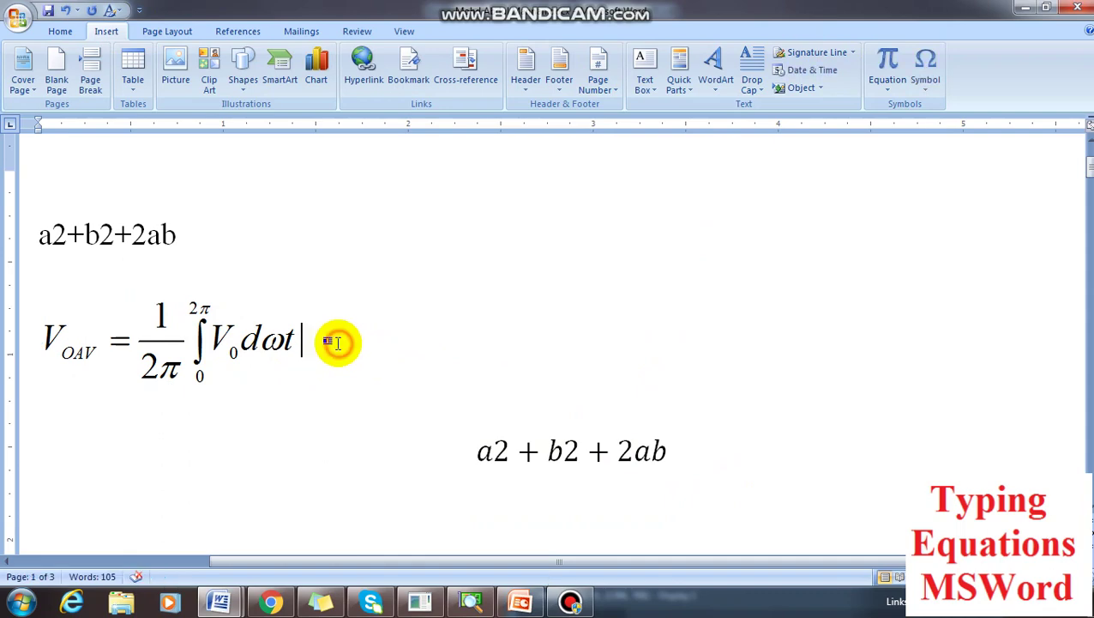
pyautogui.hotkey('ctrl', 'e')
pyautogui.click(600, 343)
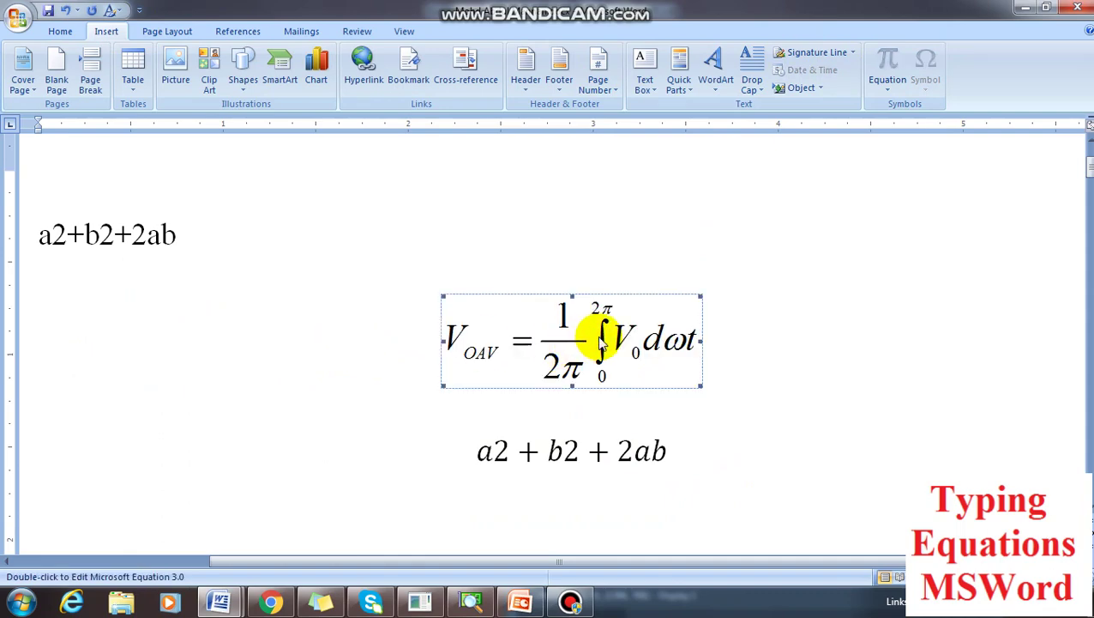
pyautogui.click(521, 601)
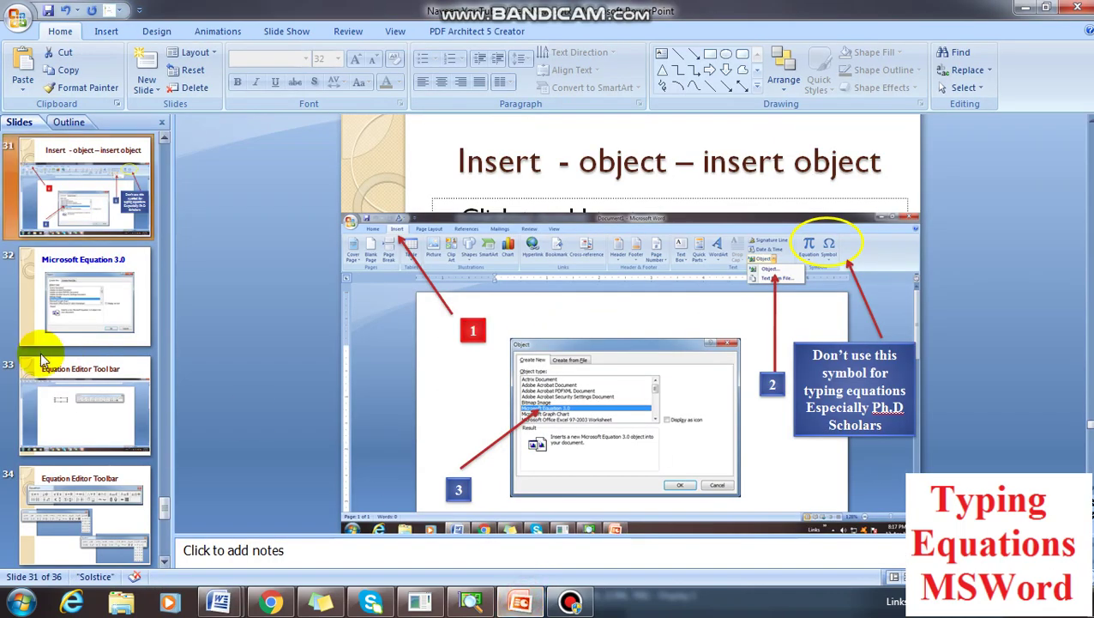
# On slide 36, paste and enlarge the integral, delete the old a²+b² equation, move the integral to the top.
pyautogui.scroll(-3, 77, 364)
pyautogui.click(104, 402)
pyautogui.click(626, 274)
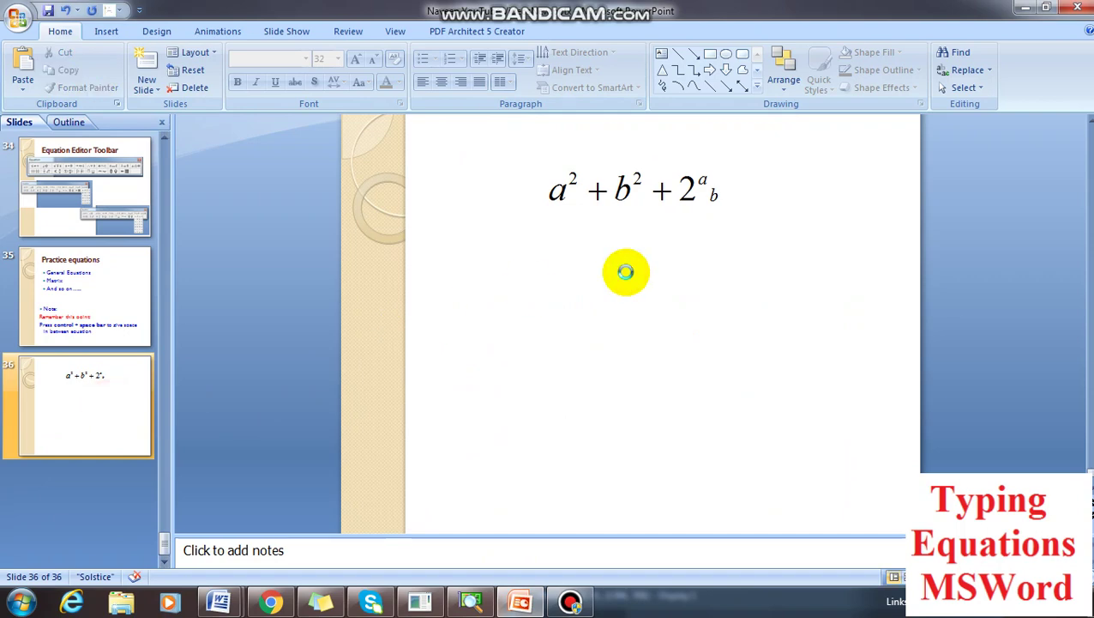
pyautogui.hotkey('ctrl', 'v')
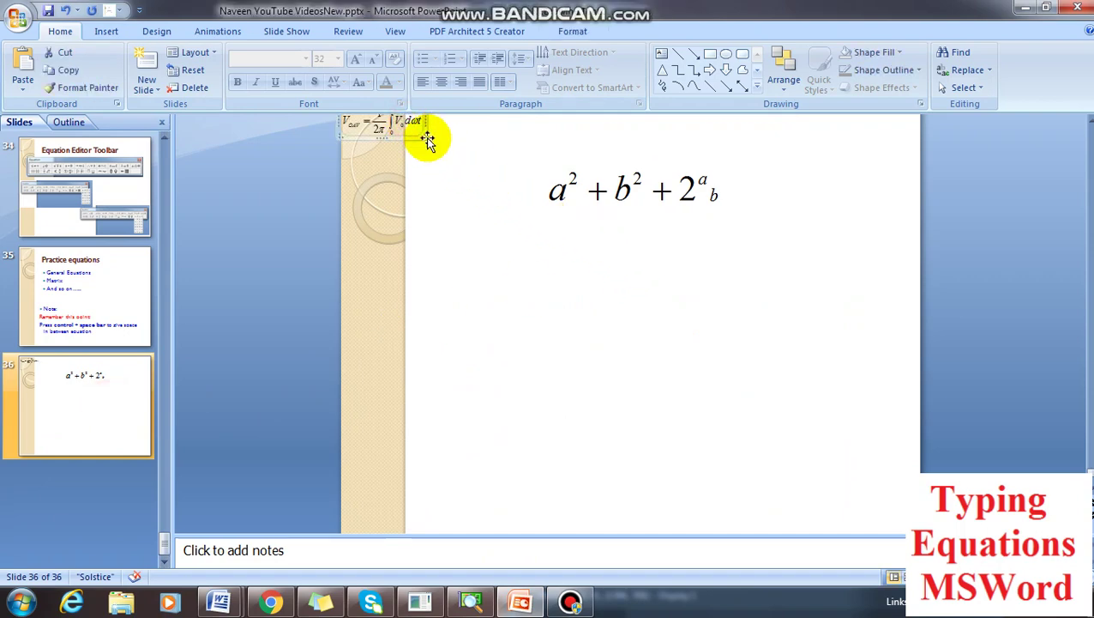
pyautogui.moveTo(426, 133); pyautogui.dragTo(705, 336)
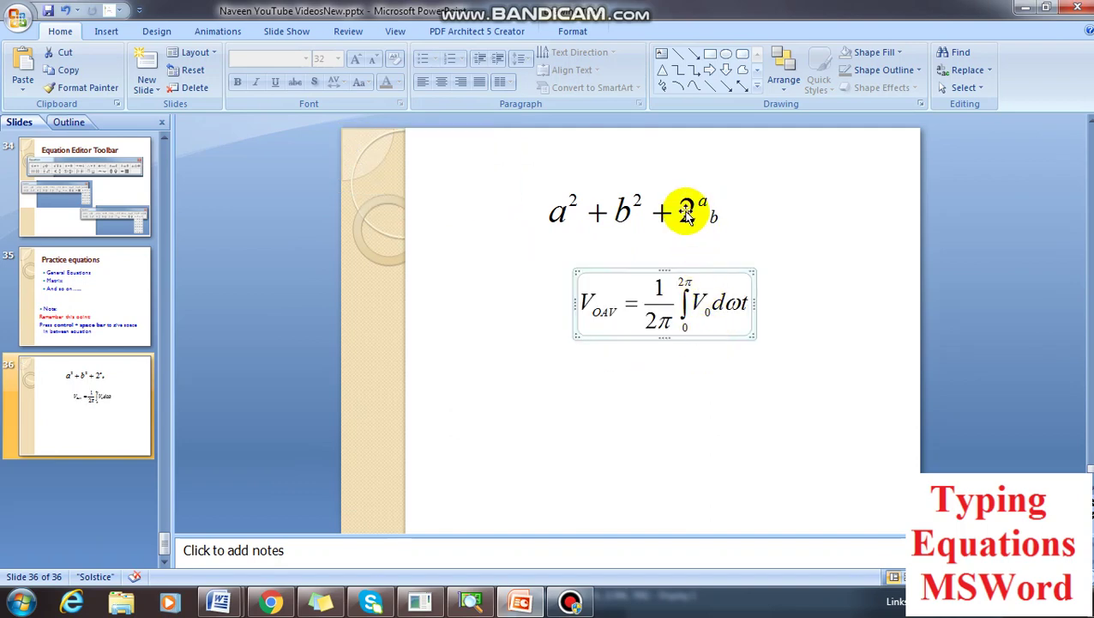
pyautogui.click(687, 189)
pyautogui.press('Delete')
pyautogui.click(692, 281)
pyautogui.moveTo(691, 282)
pyautogui.mouseDown()
pyautogui.moveTo(640, 202)
pyautogui.moveTo(632, 226)
pyautogui.moveTo(705, 284)
pyautogui.mouseUp()
# Copy the a2 + b2 + 2ab equation from Word and place it below the integral.
pyautogui.moveTo(220, 599)
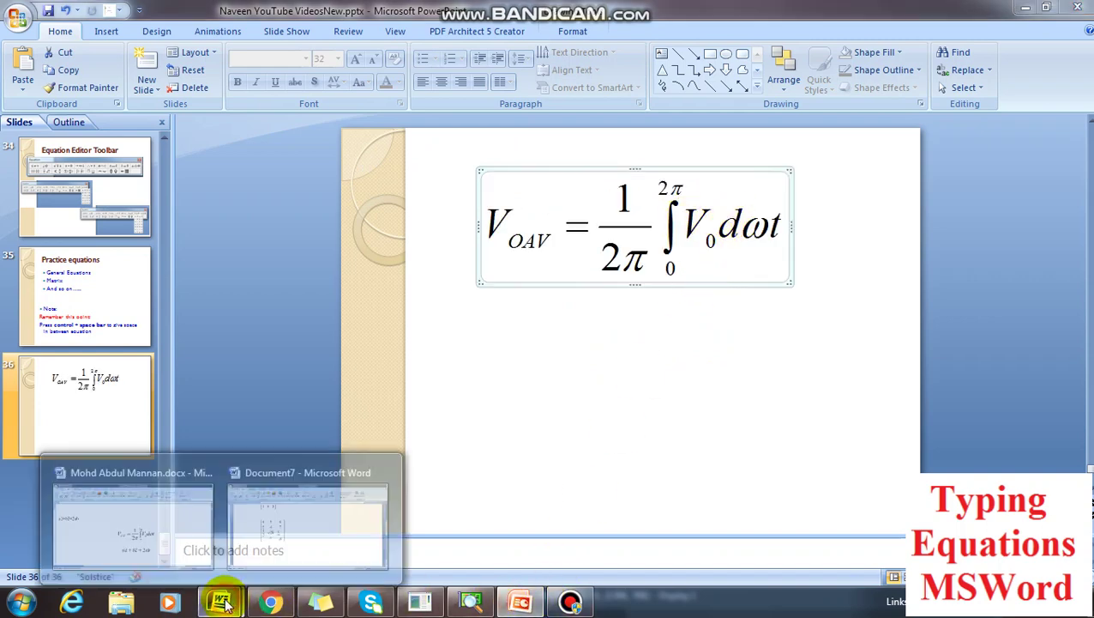
pyautogui.click(139, 519)
pyautogui.click(692, 452)
pyautogui.moveTo(691, 452); pyautogui.dragTo(416, 445)
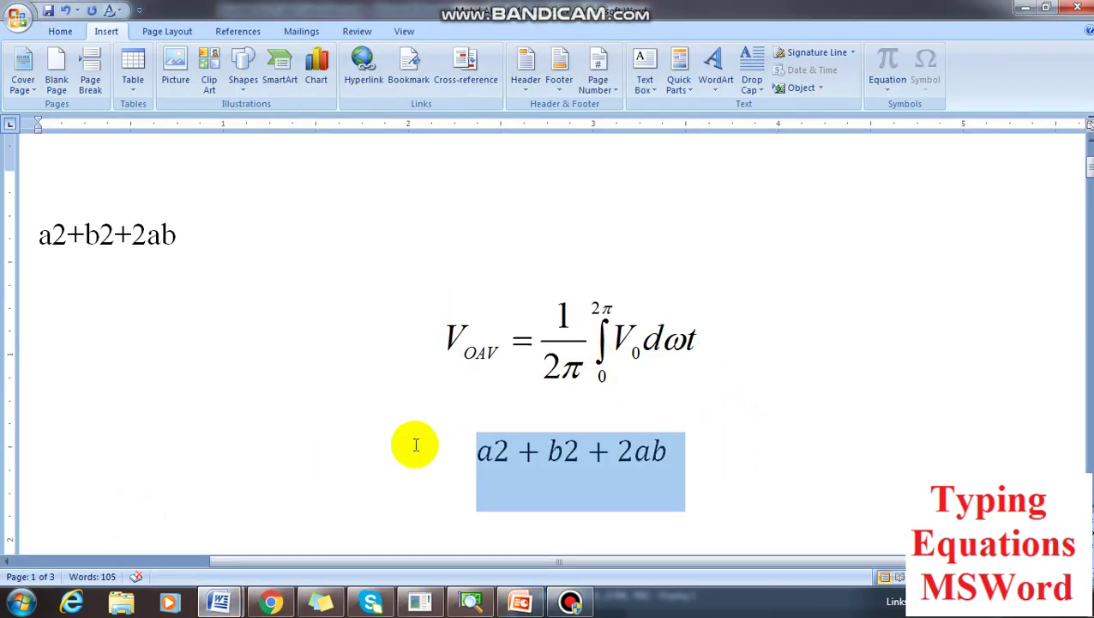
pyautogui.click(436, 513)
pyautogui.hotkey('alt', 'Tab')
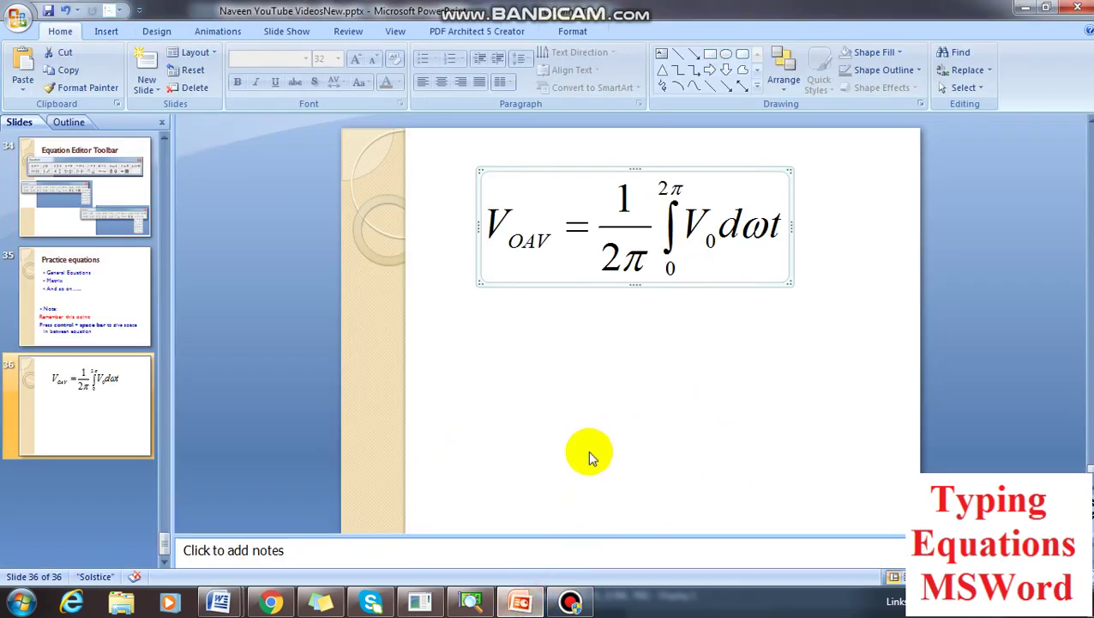
pyautogui.moveTo(384, 164); pyautogui.dragTo(684, 342)
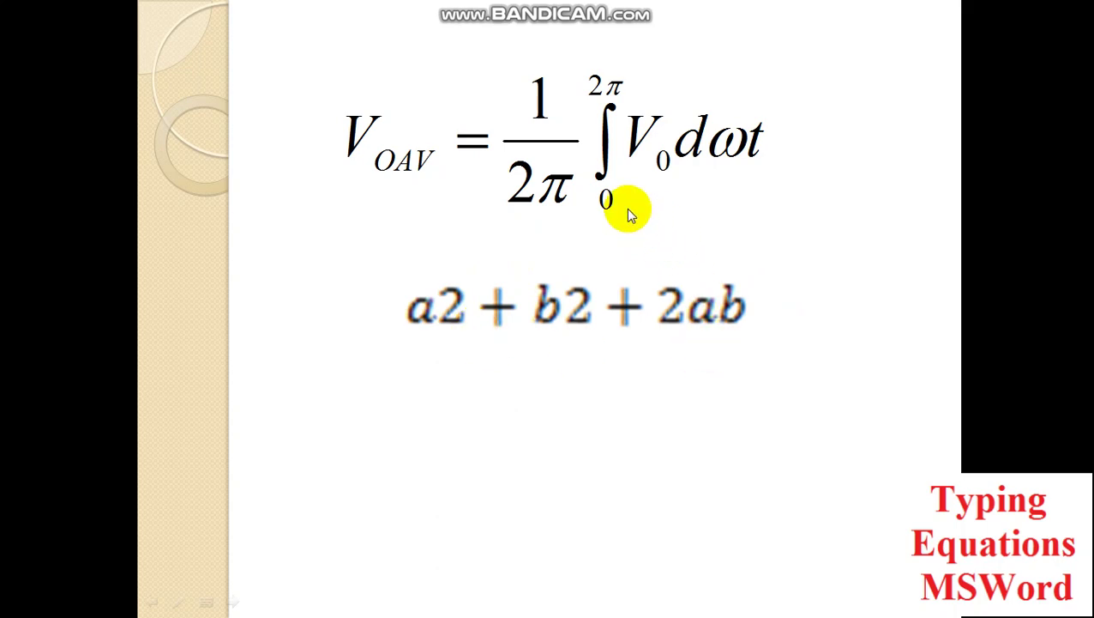
# Advance past the end of the slide 36 slide show.
pyautogui.click(582, 322)
# Exit the slide show and return to slide 36.
pyautogui.click(596, 353)
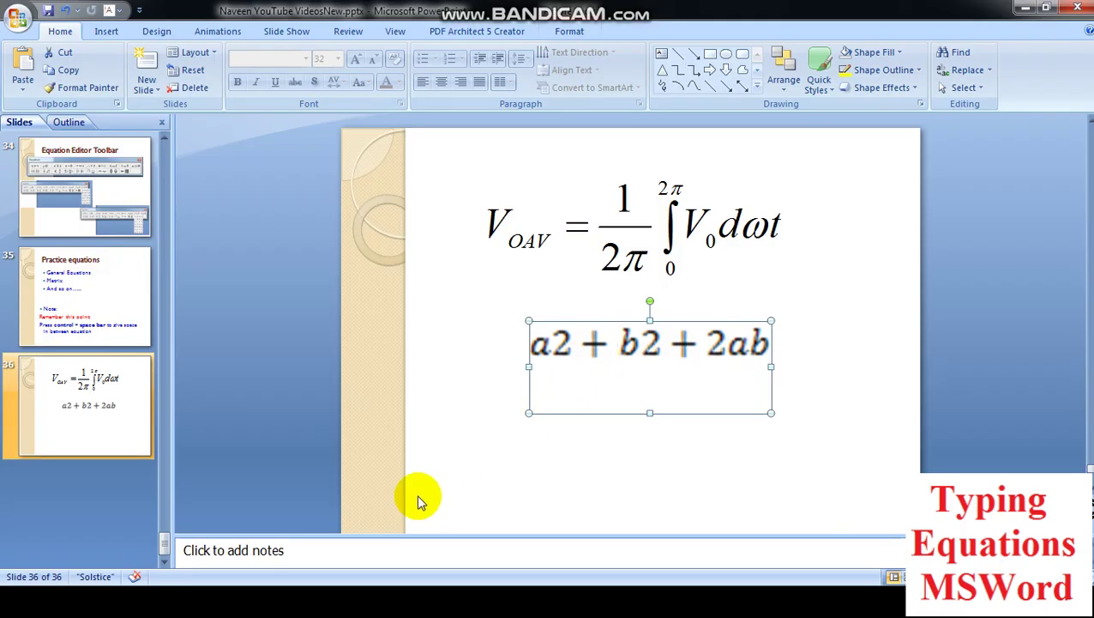
pyautogui.click(74, 300)
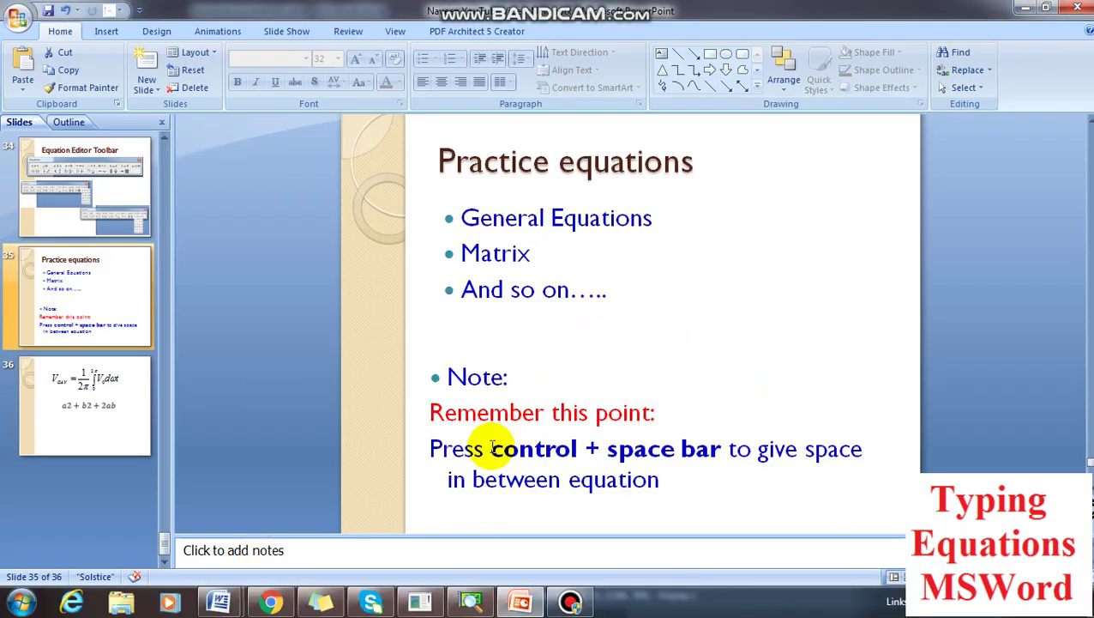
pyautogui.click(104, 379)
# Add a space after the integral's equals sign and update the slide from Equation Editor.
pyautogui.doubleClick(630, 237)
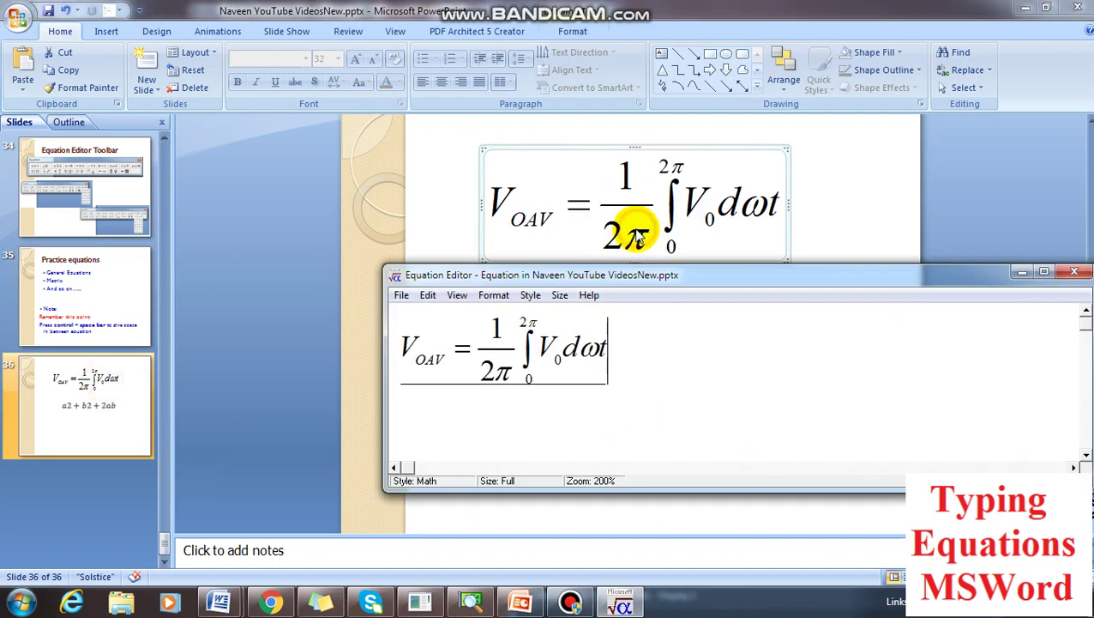
pyautogui.click(473, 347)
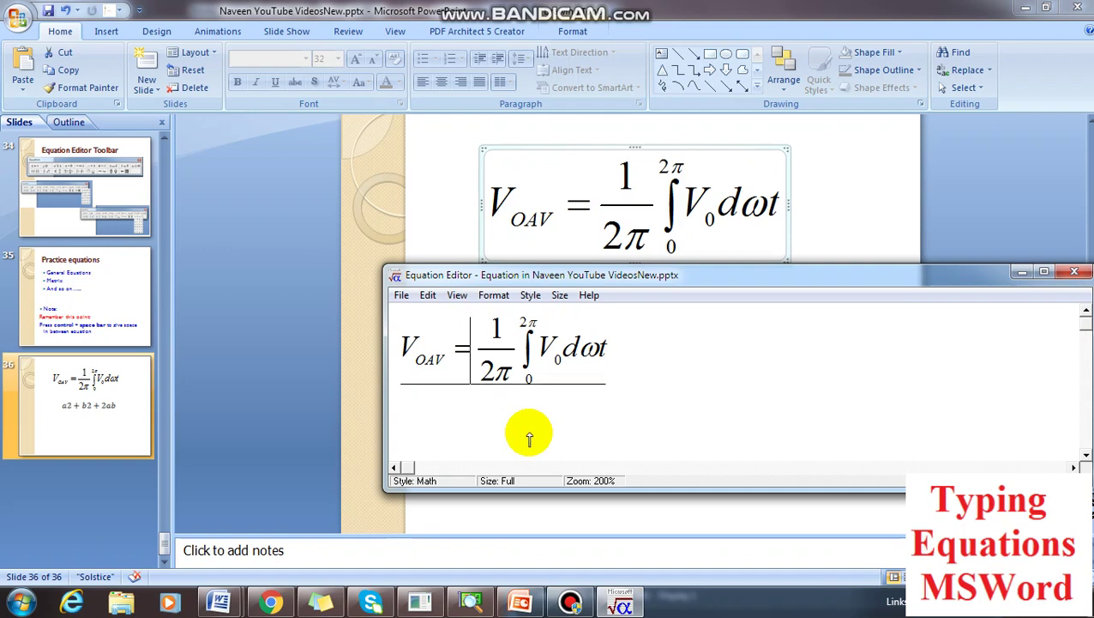
pyautogui.hotkey('ctrl', 'space')
pyautogui.hotkey('ctrl', 'space')
pyautogui.hotkey('ctrl', 'space')
pyautogui.hotkey('ctrl', 'space')
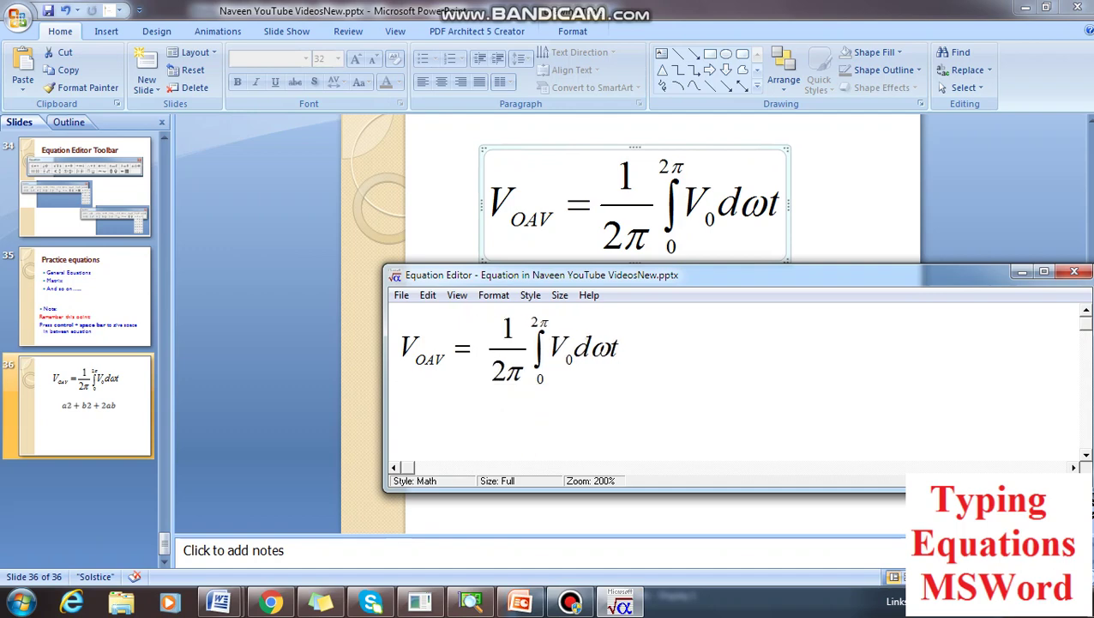
pyautogui.click(401, 295)
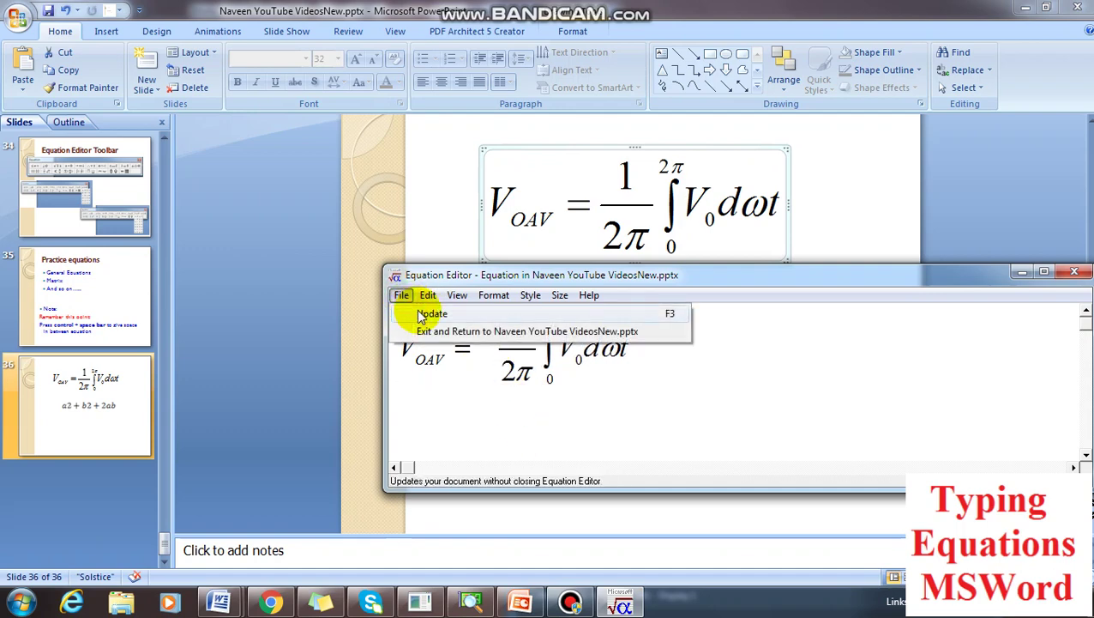
pyautogui.click(420, 315)
pyautogui.click(1076, 272)
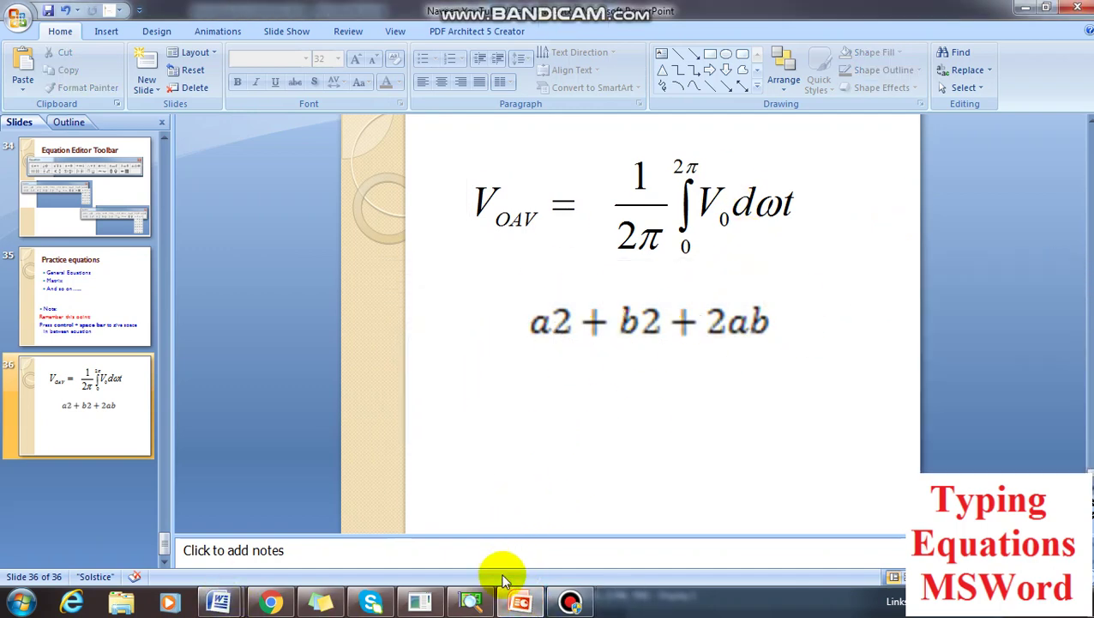
# Open slide 30 and place the caret before T3 in its red thyristor paragraph.
pyautogui.click(37, 310)
pyautogui.scroll(5, 41, 307)
pyautogui.scroll(-3, 112, 386)
pyautogui.click(109, 296)
pyautogui.click(606, 331)
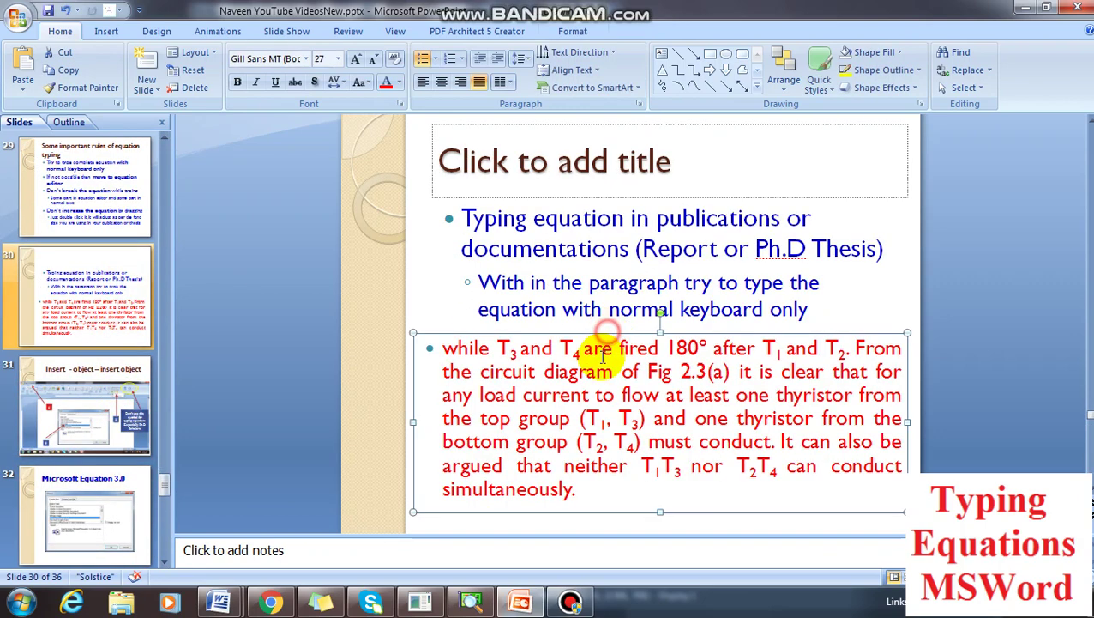
pyautogui.click(506, 350)
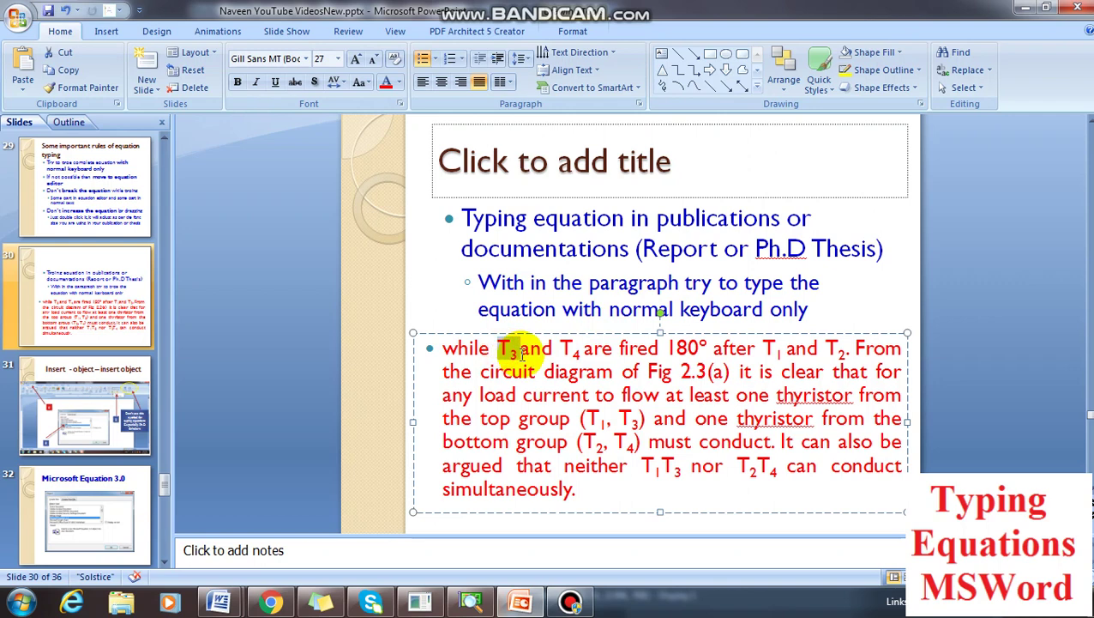
pyautogui.click(531, 394)
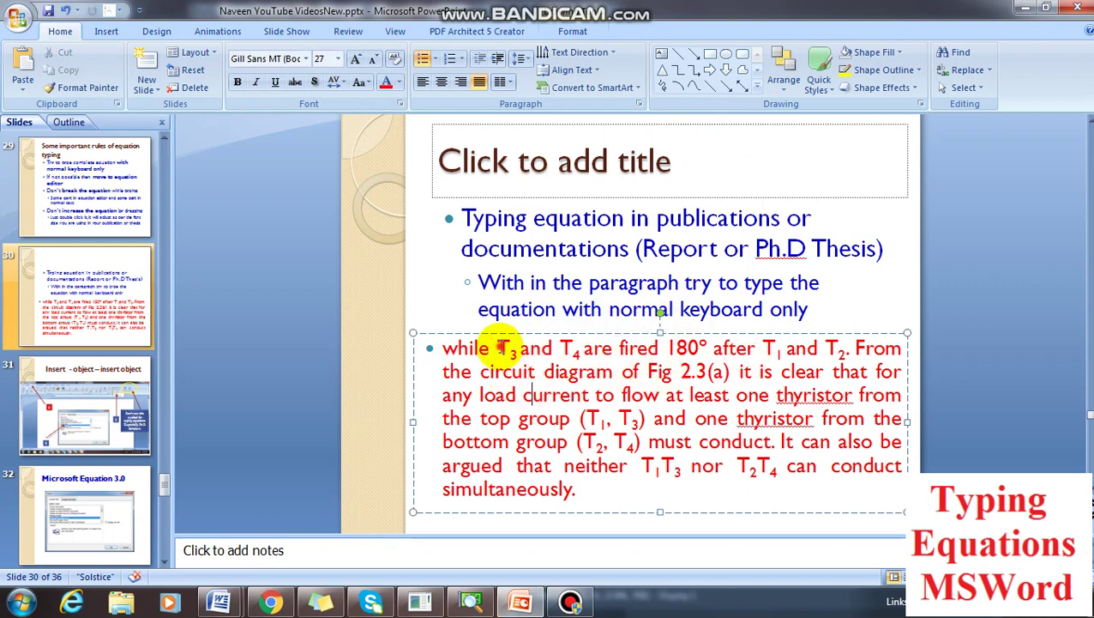
pyautogui.click(497, 348)
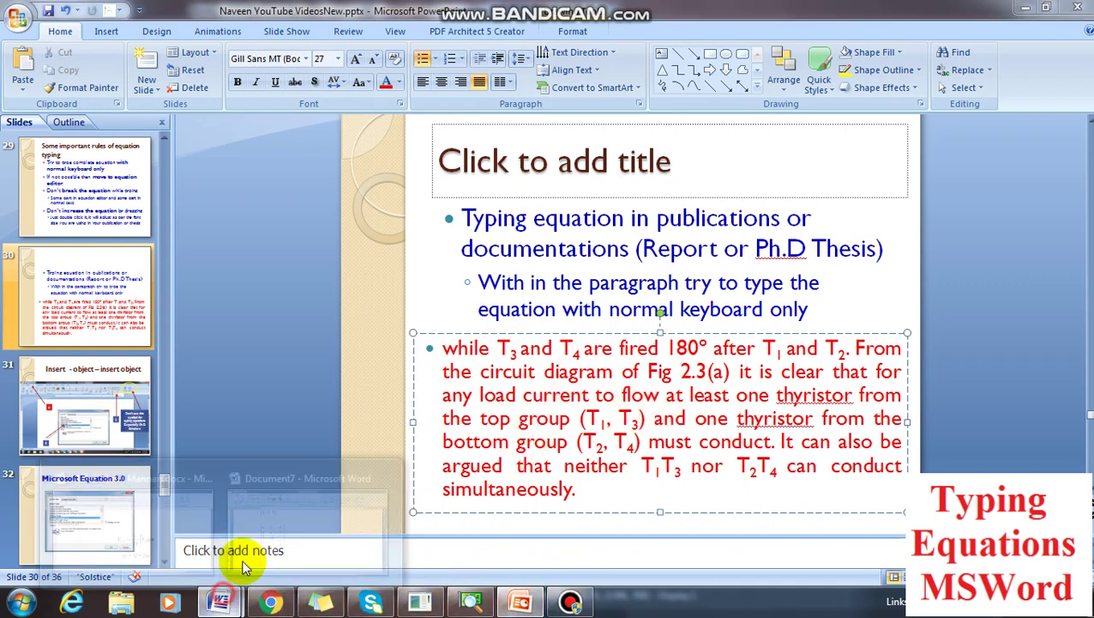
pyautogui.click(282, 508)
pyautogui.scroll(-2, 470, 421)
# Paste the integral equation object between b2 and +2ab in the plain text line.
pyautogui.scroll(5, 470, 421)
pyautogui.click(127, 325)
pyautogui.click(195, 325)
pyautogui.moveTo(136, 328); pyautogui.dragTo(175, 333)
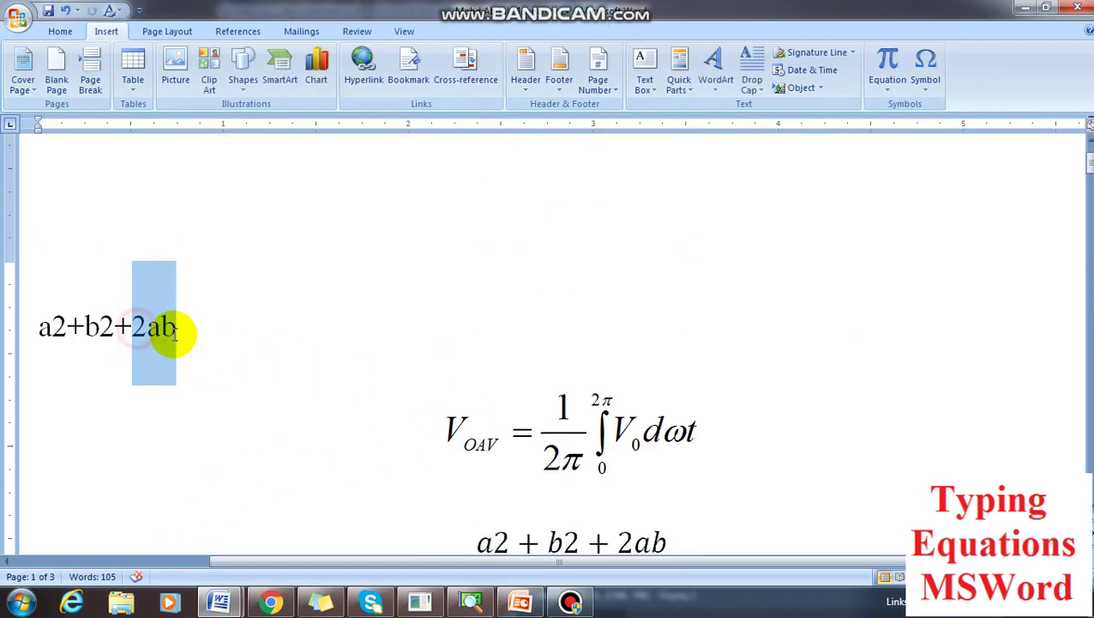
pyautogui.doubleClick(501, 432)
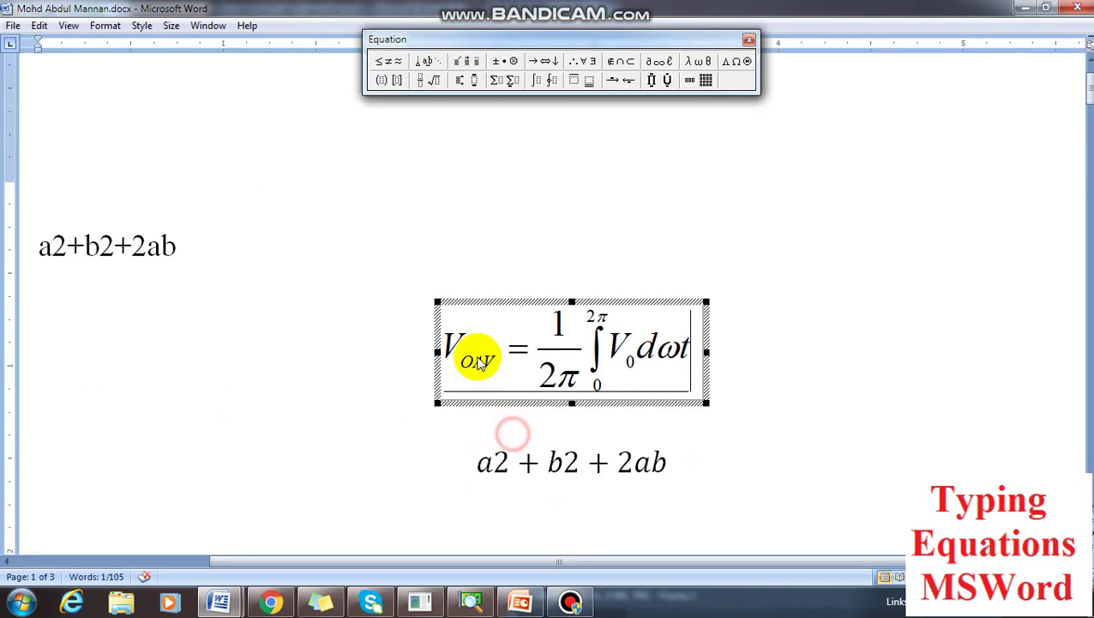
pyautogui.click(244, 364)
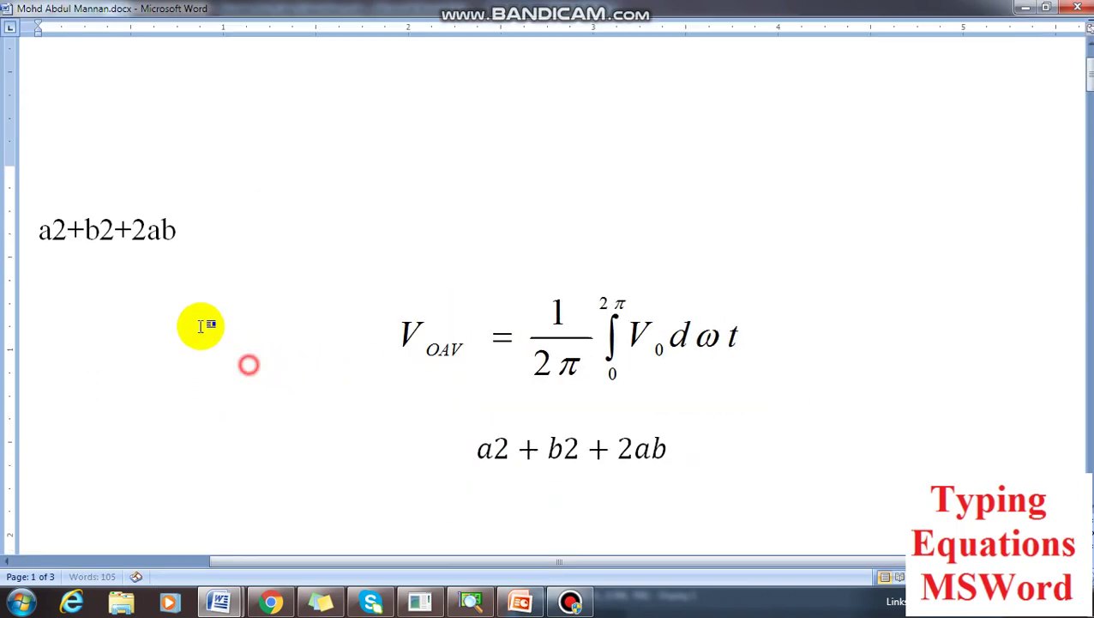
pyautogui.click(116, 326)
pyautogui.hotkey('ctrl', 'v')
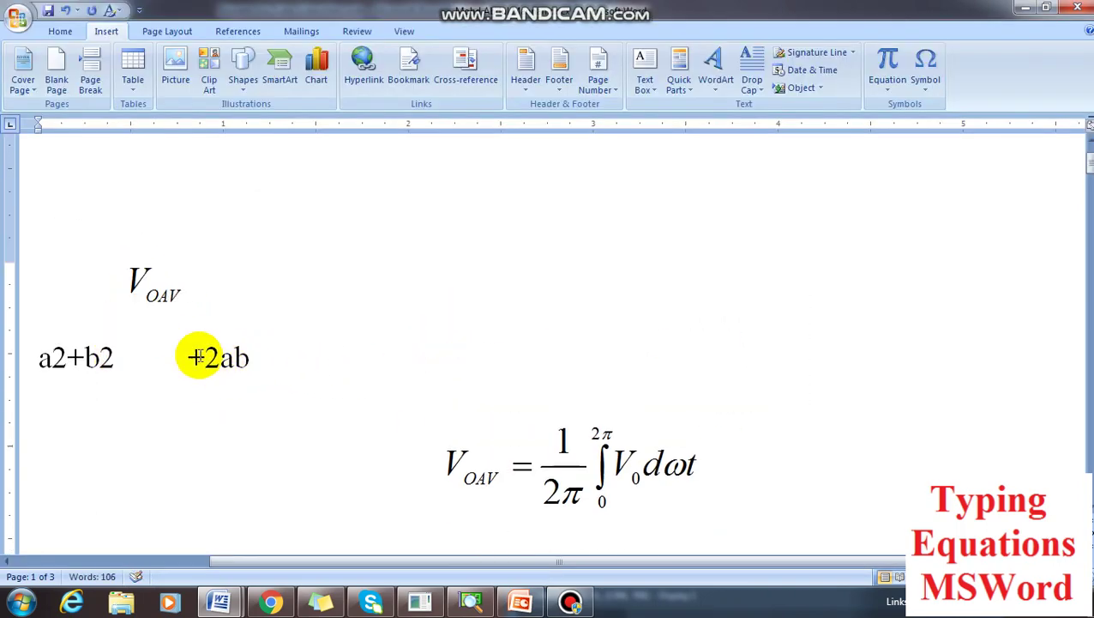
# Delete the pasted integral and leave the caret between b2 and +2ab.
pyautogui.hotkey('shift', 'Left')
pyautogui.click(100, 356)
pyautogui.click(34, 331)
pyautogui.click(190, 342)
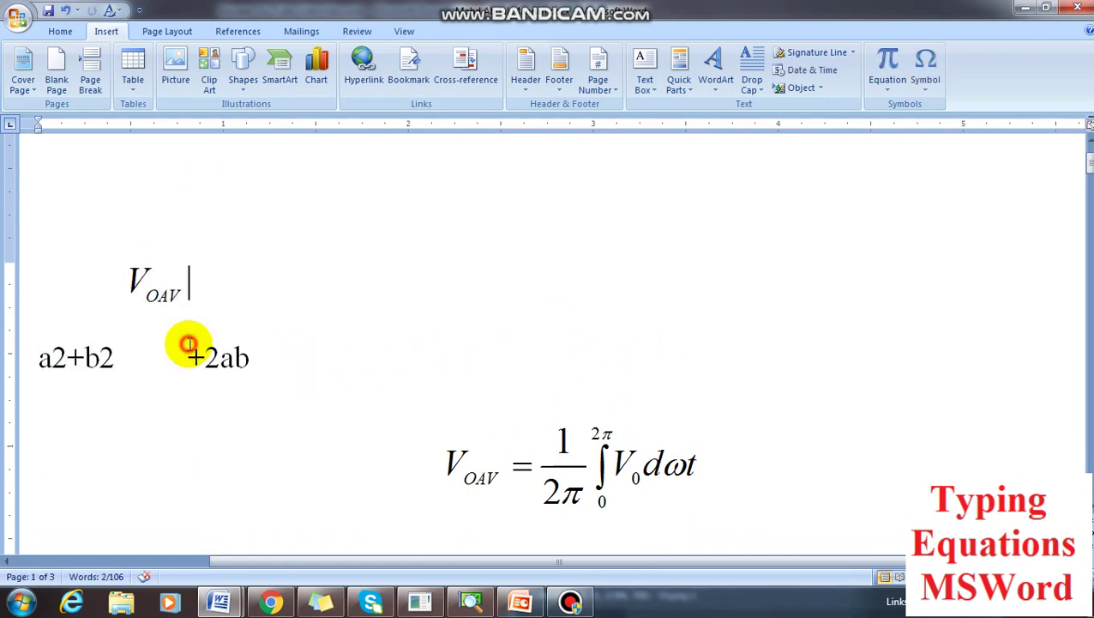
pyautogui.click(140, 285)
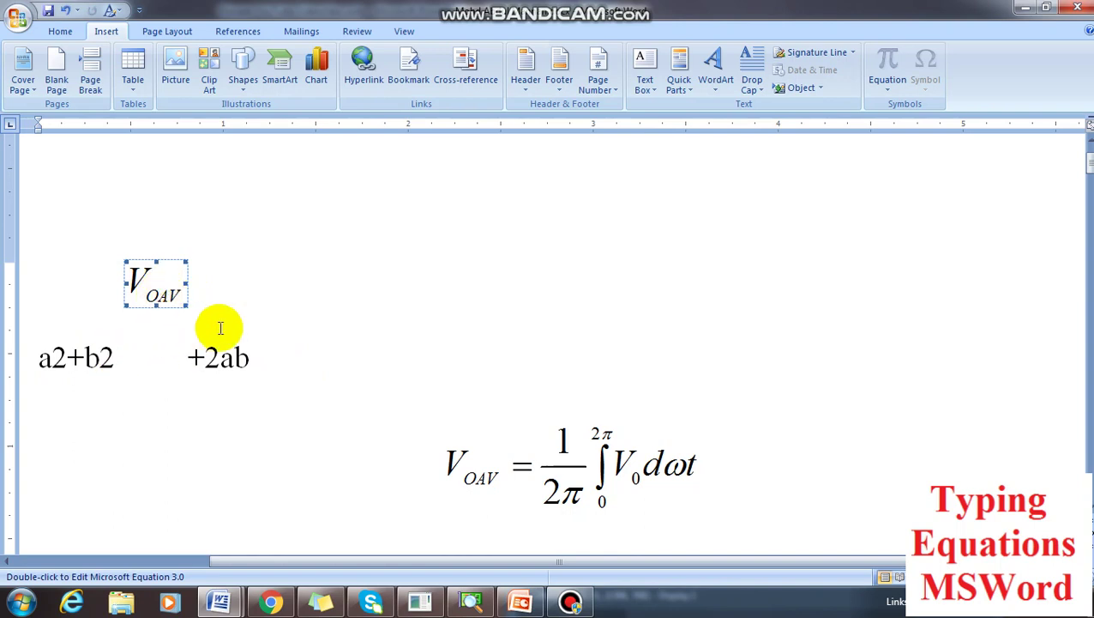
pyautogui.press('Delete')
pyautogui.click(135, 330)
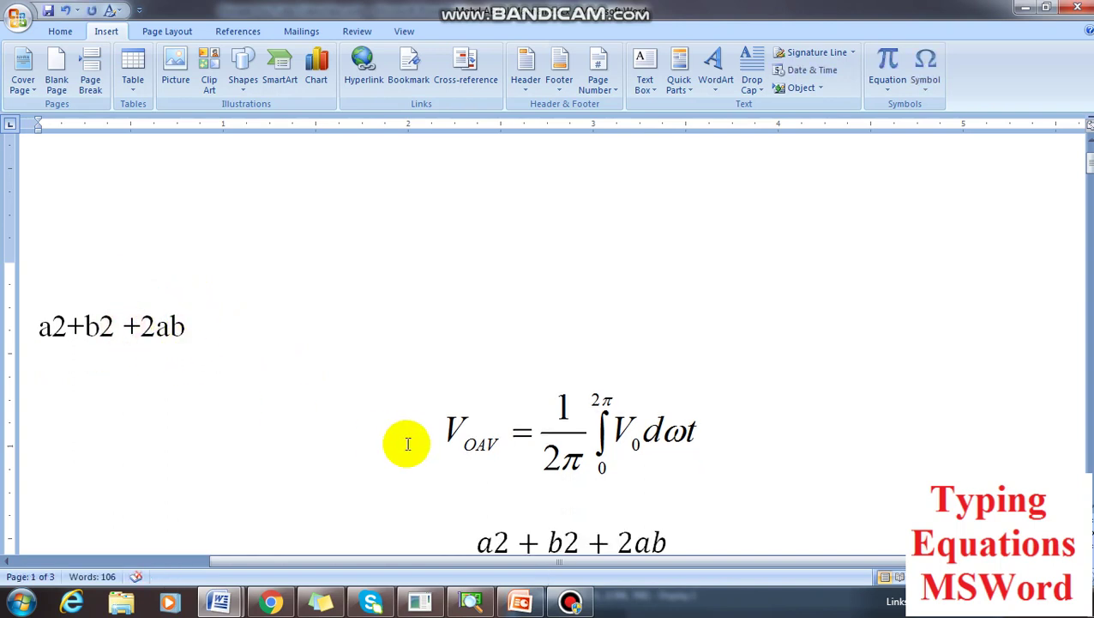
pyautogui.click(111, 327)
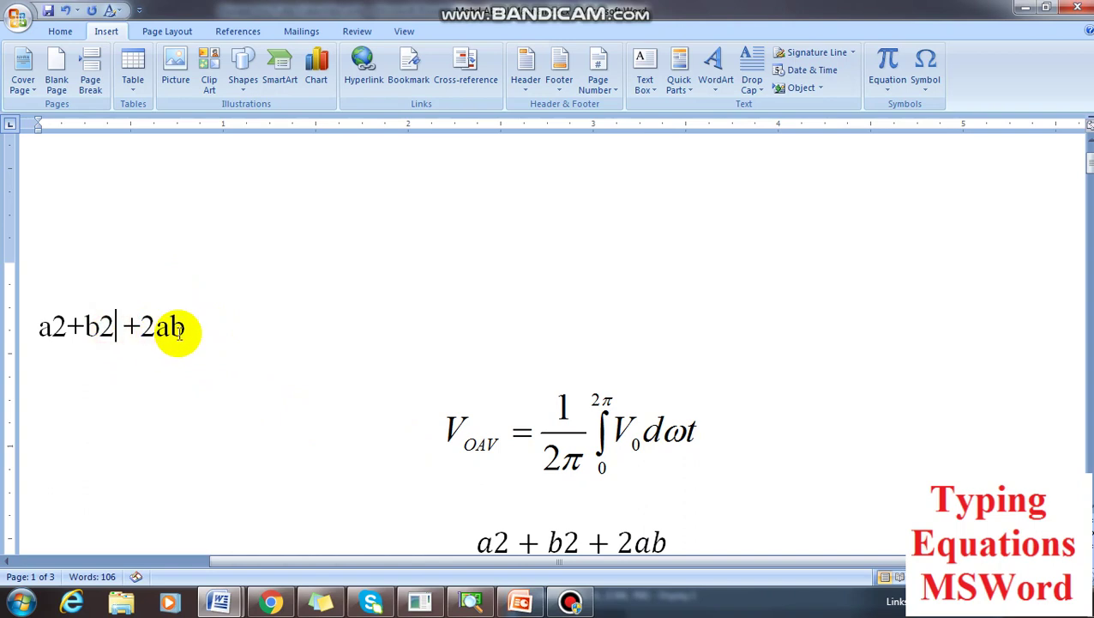